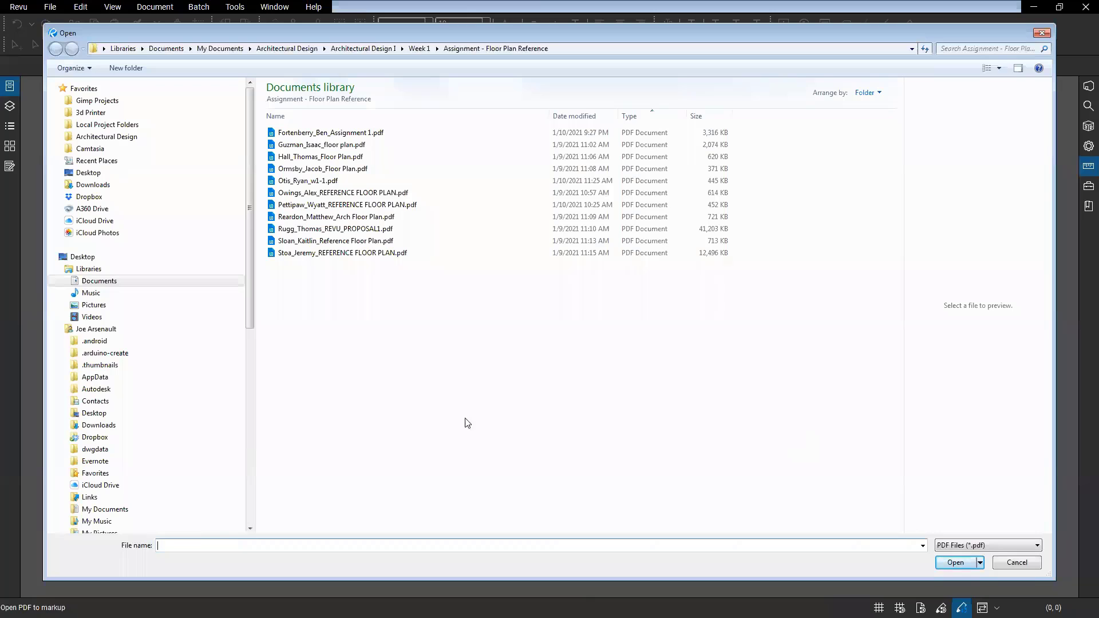
Browse to the Architectural Design I course's Week 1 folder and open EG4.423_Architectural_Design_I_Renovation_Addition_Sample.pdf
left_click(112, 281)
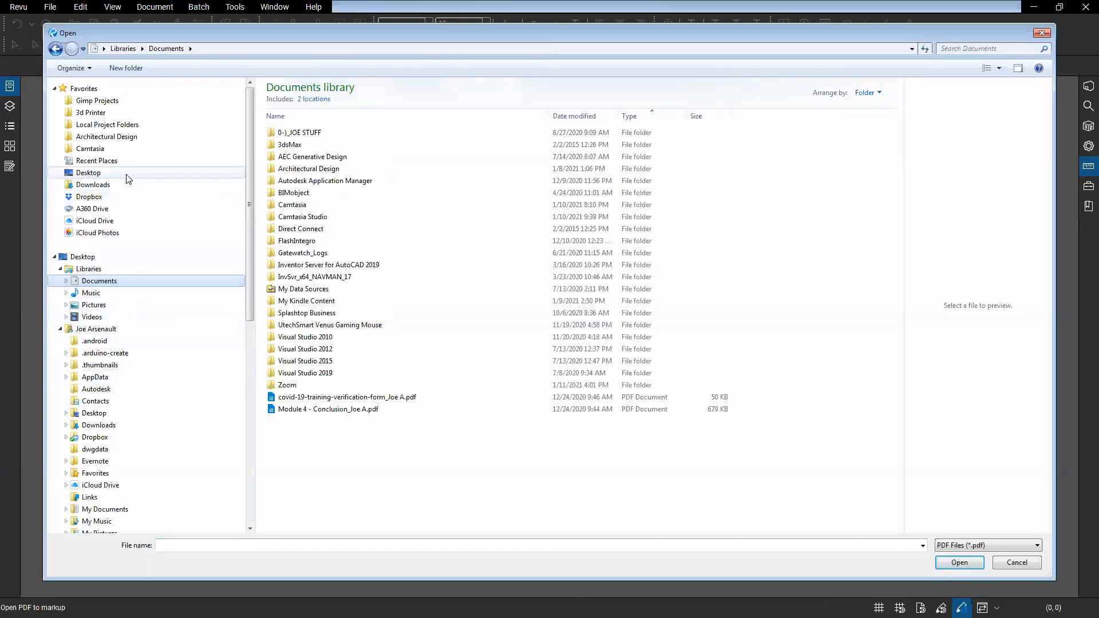
left_click(107, 137)
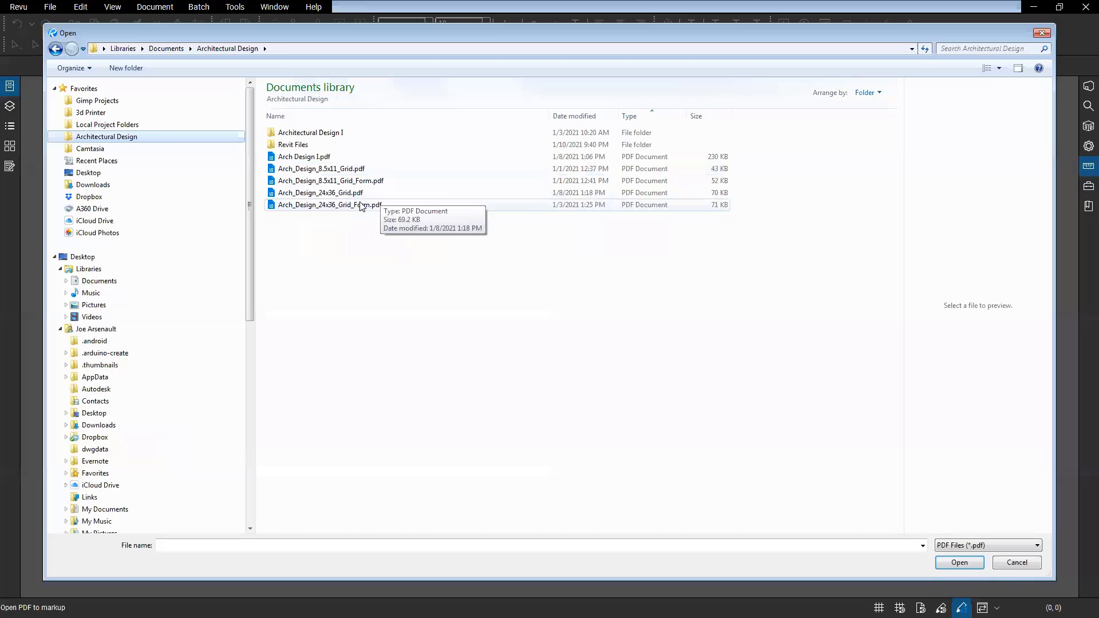
double_click(297, 145)
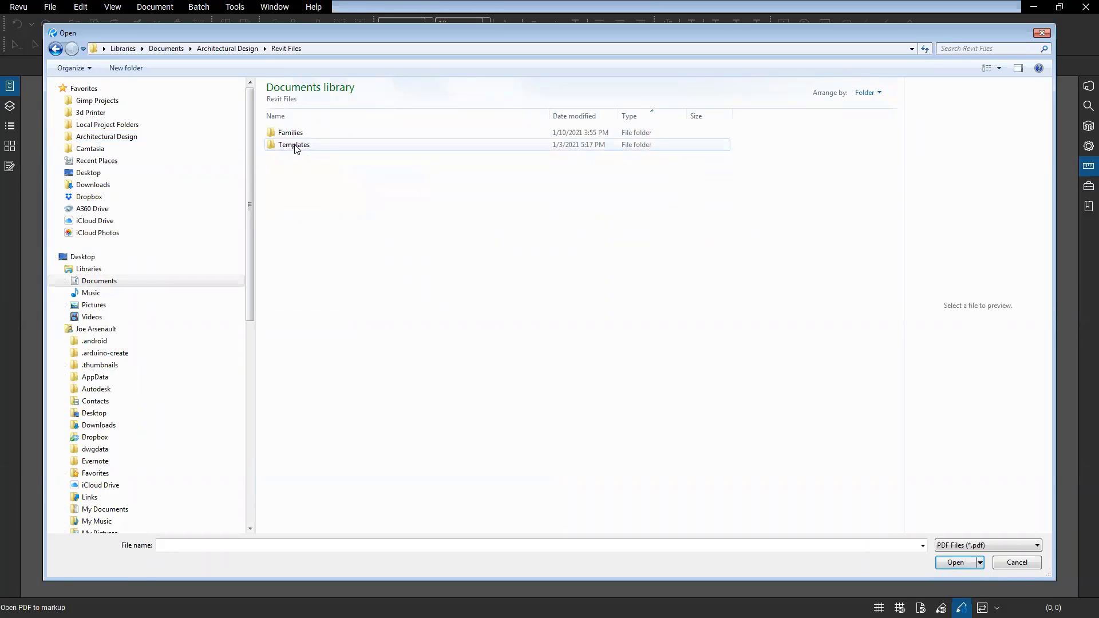
left_click(104, 137)
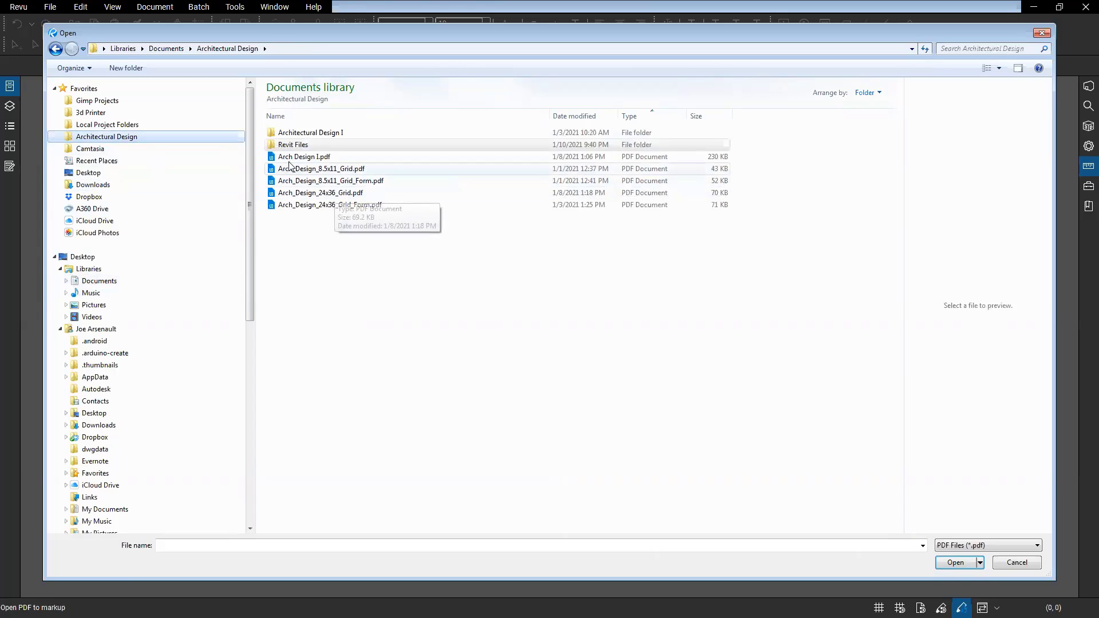
double_click(303, 132)
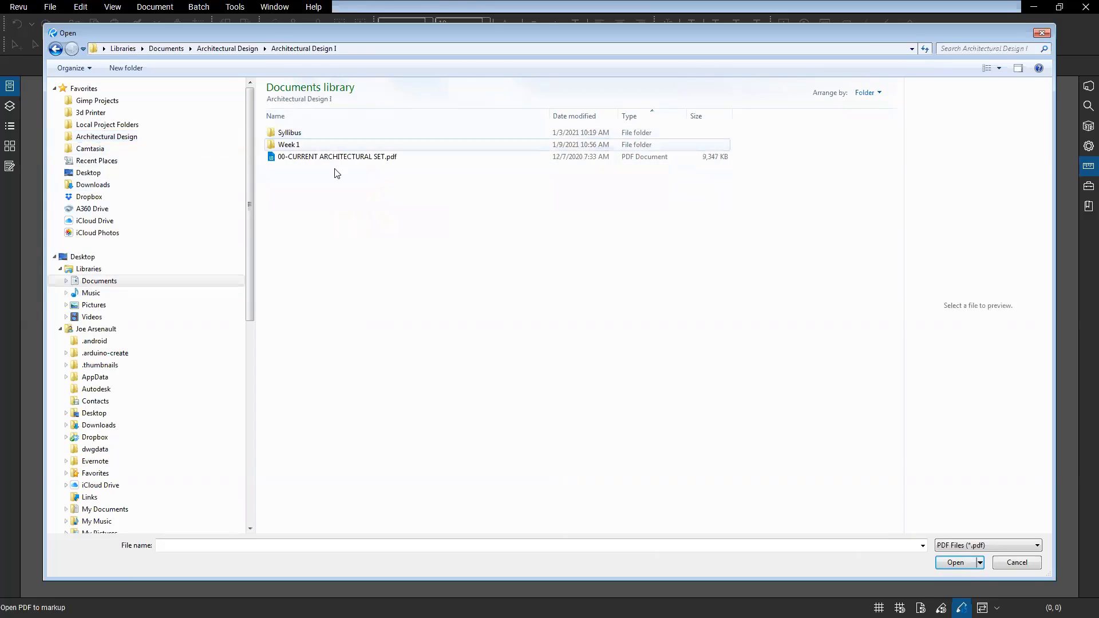
double_click(289, 145)
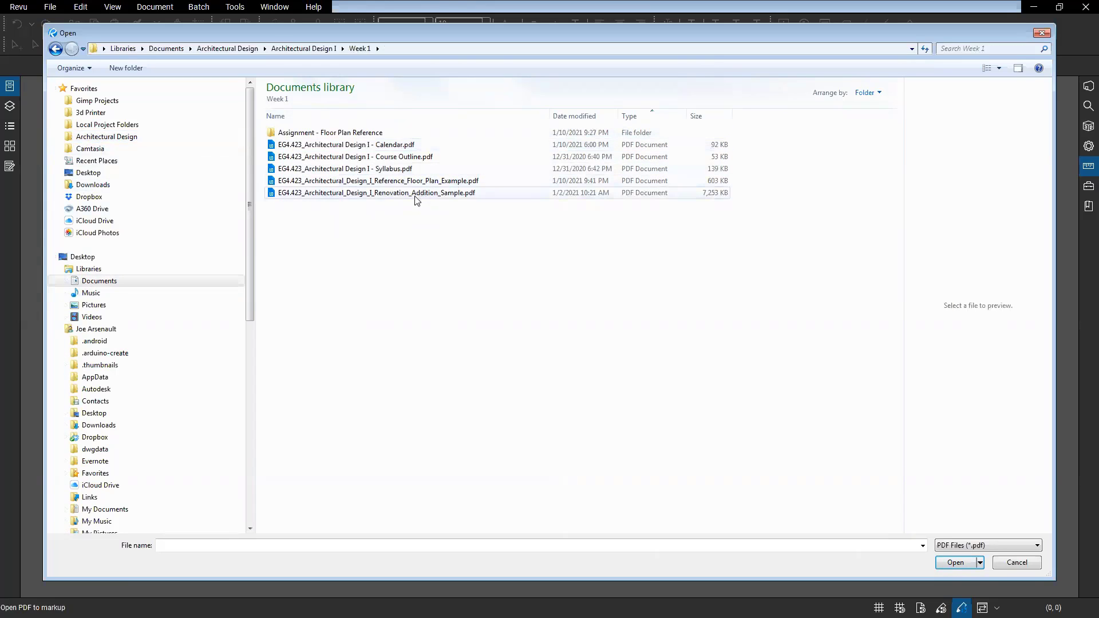
left_click(409, 183)
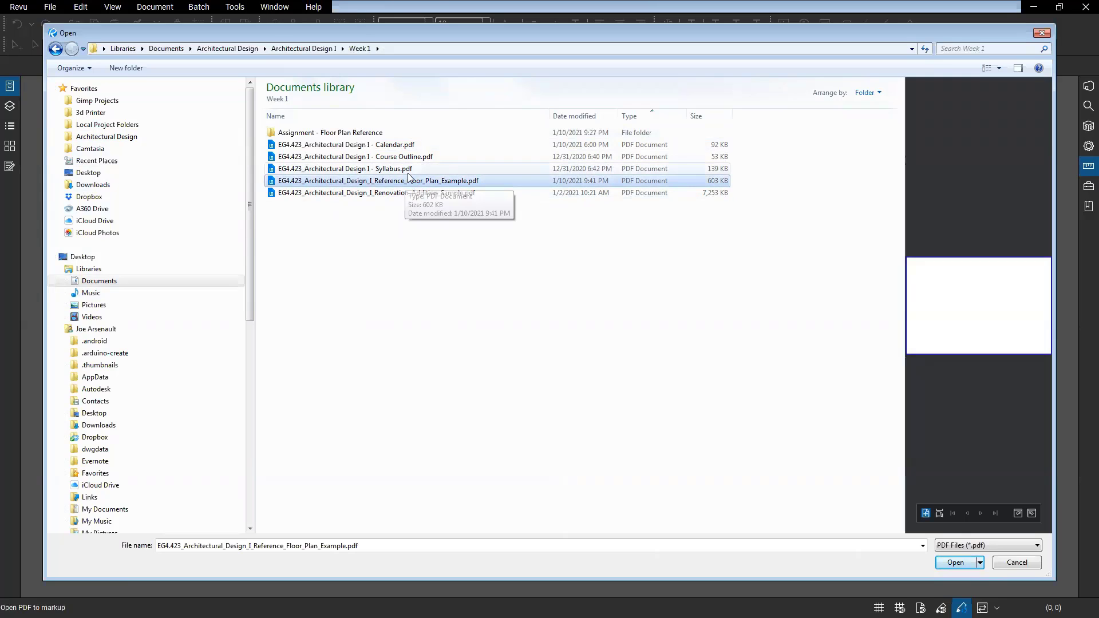
double_click(403, 194)
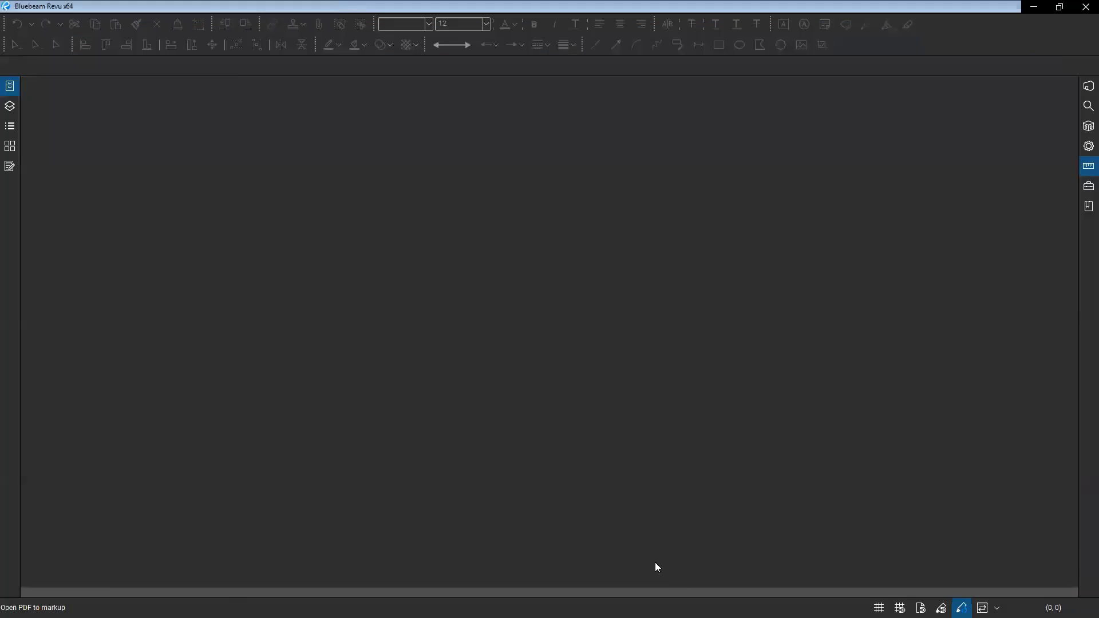
scroll(659, 386, "down", 5)
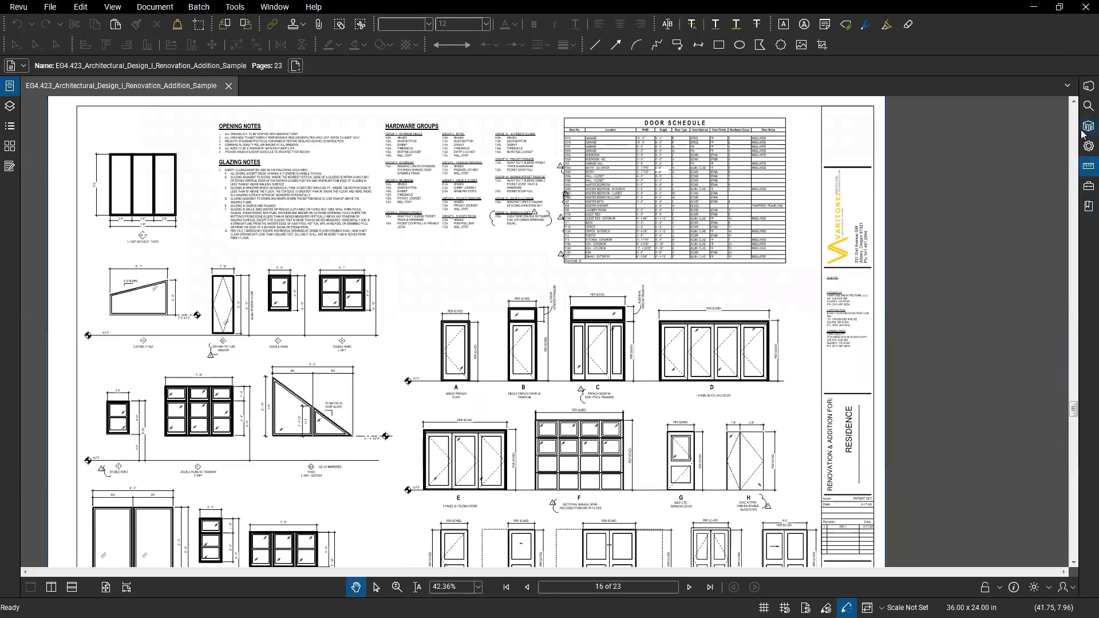
Show the document's bookmarks and go to the A2.01 New Floor Plan sheet on page 9
left_click(1089, 206)
left_click(965, 224)
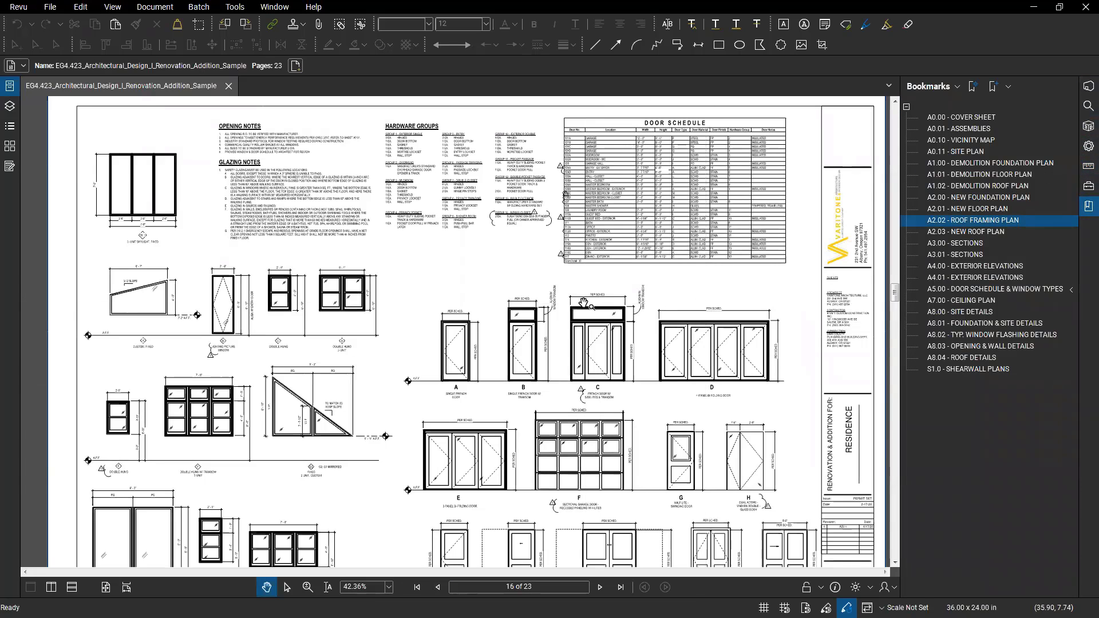
scroll(650, 413, "up", 2)
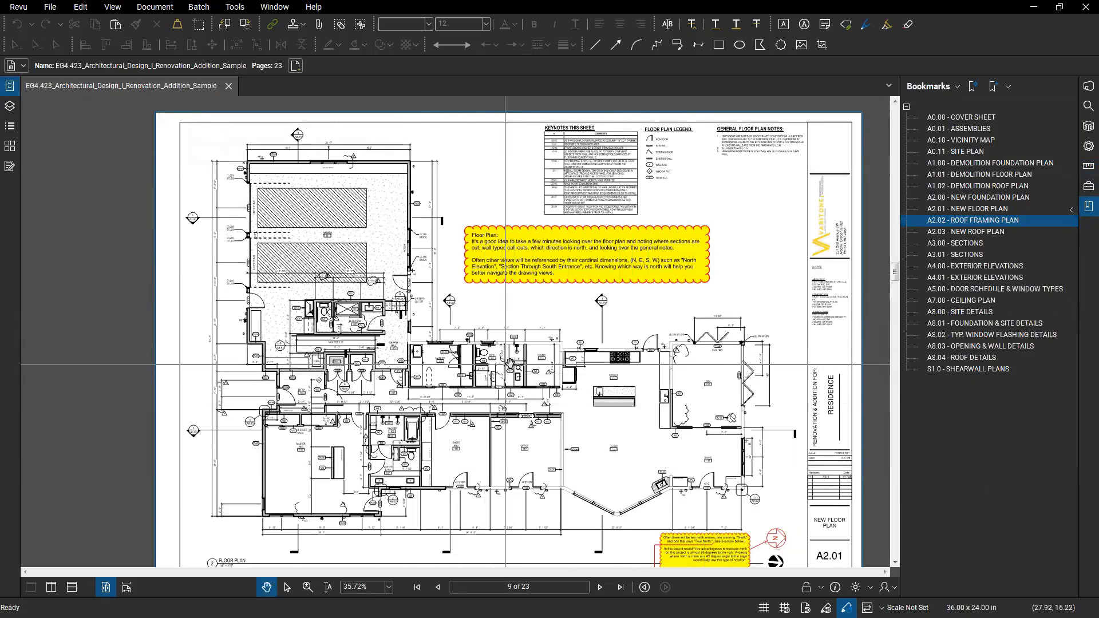
Examine the new floor plan sheet, looking over its exterior dimension strings, room layout, wall tags and section markers
left_click_drag(518, 360, 559, 343)
scroll(293, 482, "up", 2)
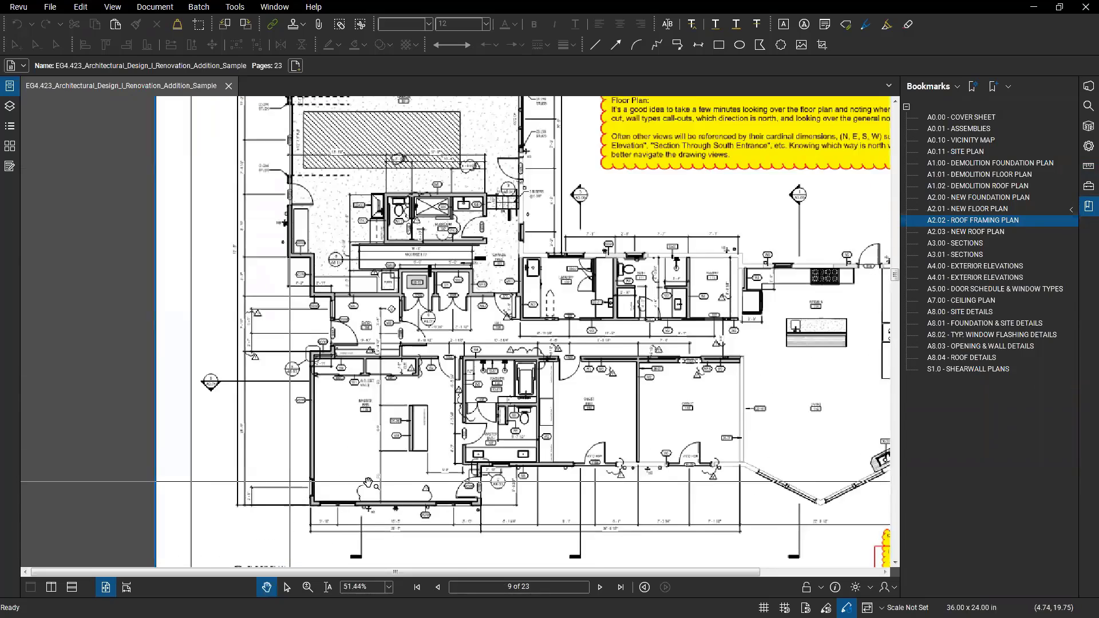
scroll(469, 469, "down", 1)
scroll(306, 413, "down", 1)
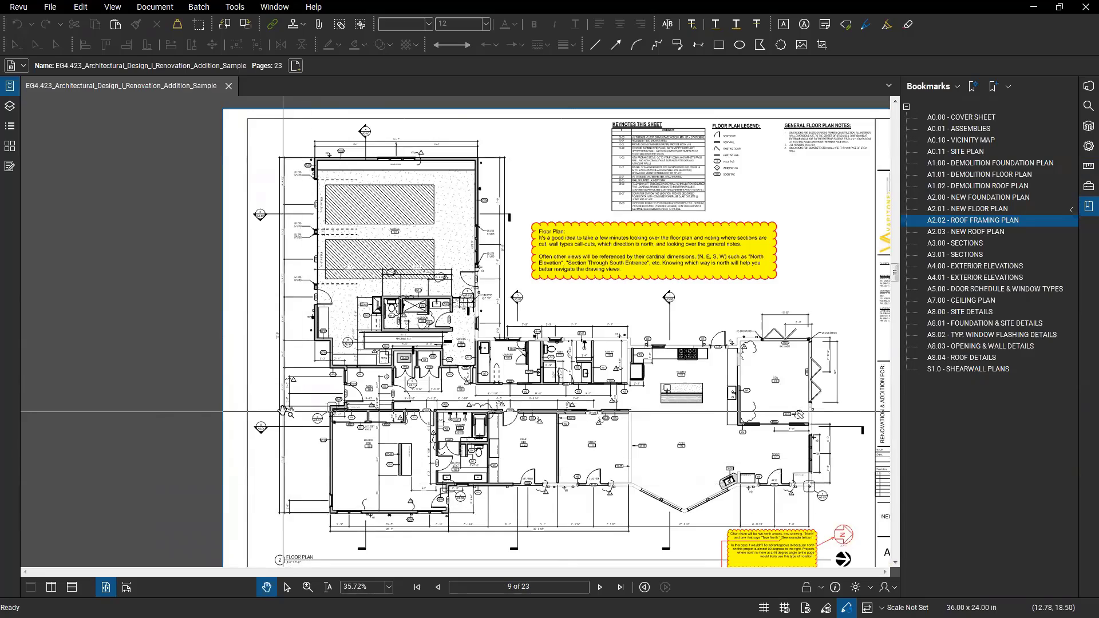
scroll(284, 413, "up", 2)
scroll(471, 430, "down", 4)
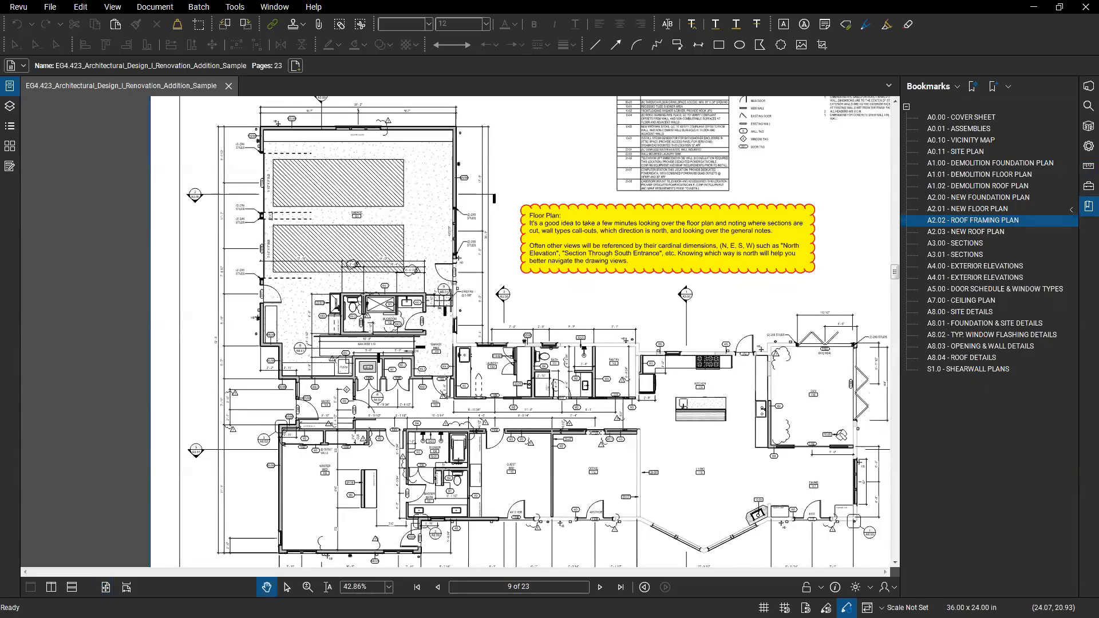
left_click_drag(578, 191, 507, 178)
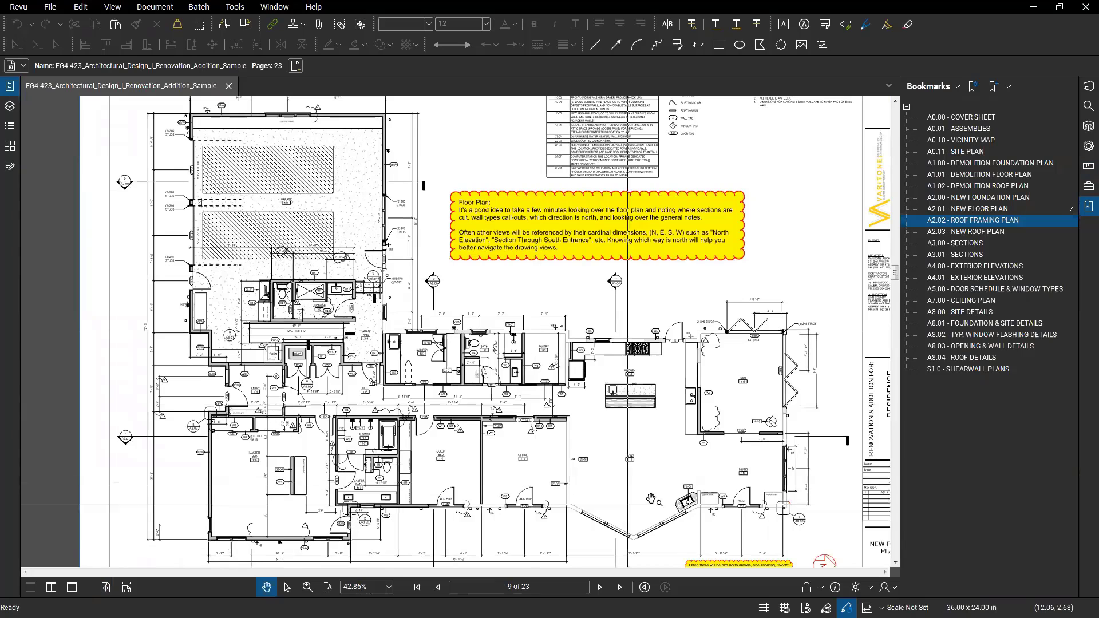
scroll(651, 350, "down", 2)
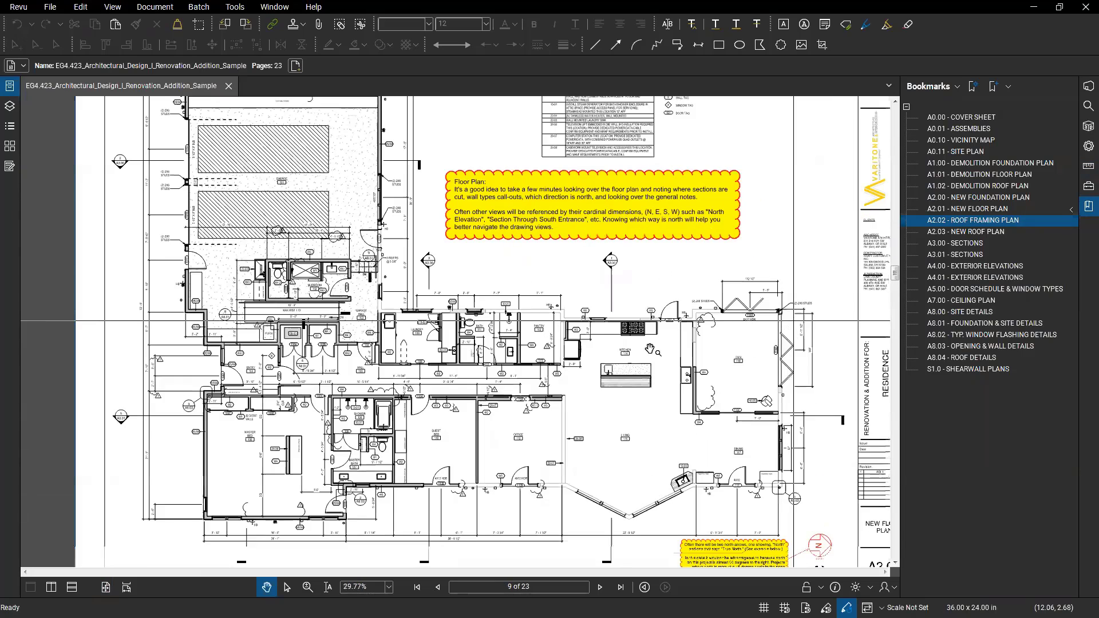
scroll(651, 349, "up", 2)
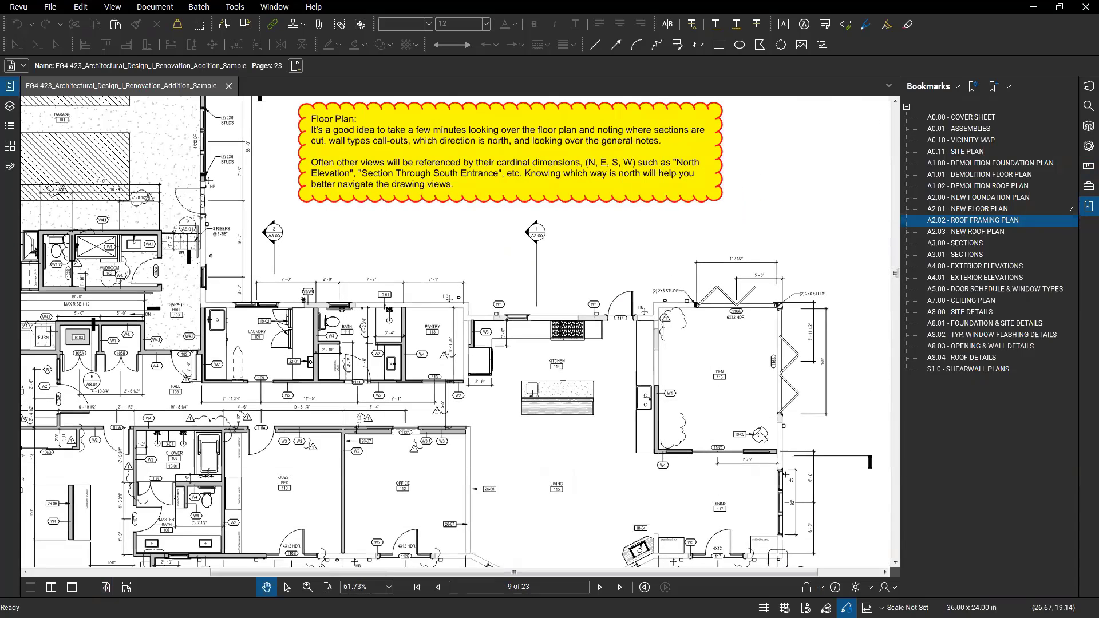
scroll(518, 384, "down", 3)
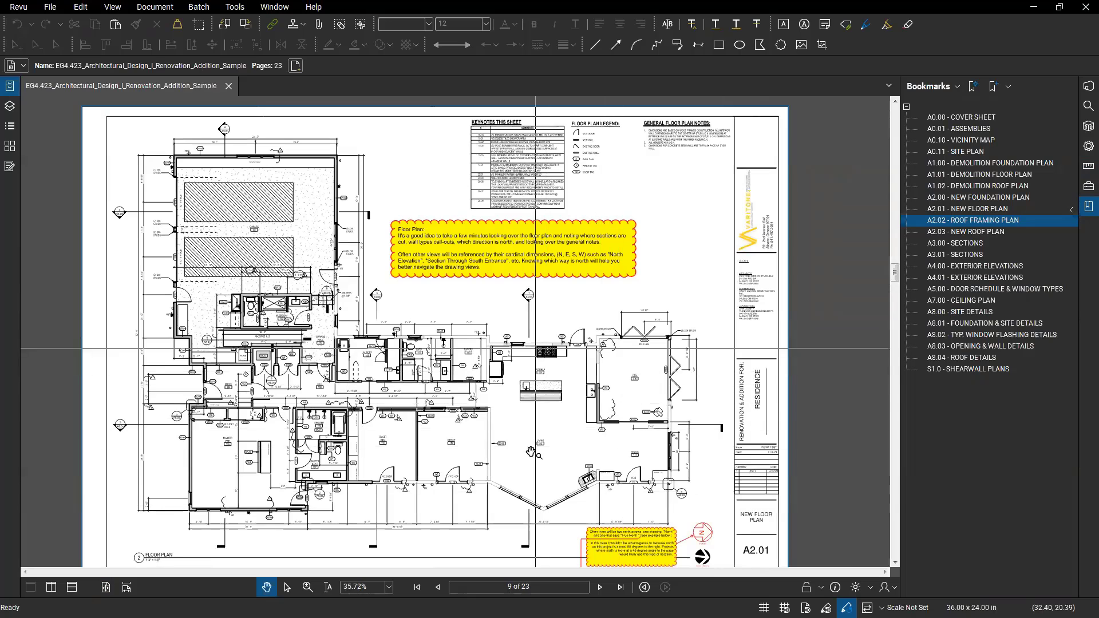
left_click_drag(589, 404, 611, 397)
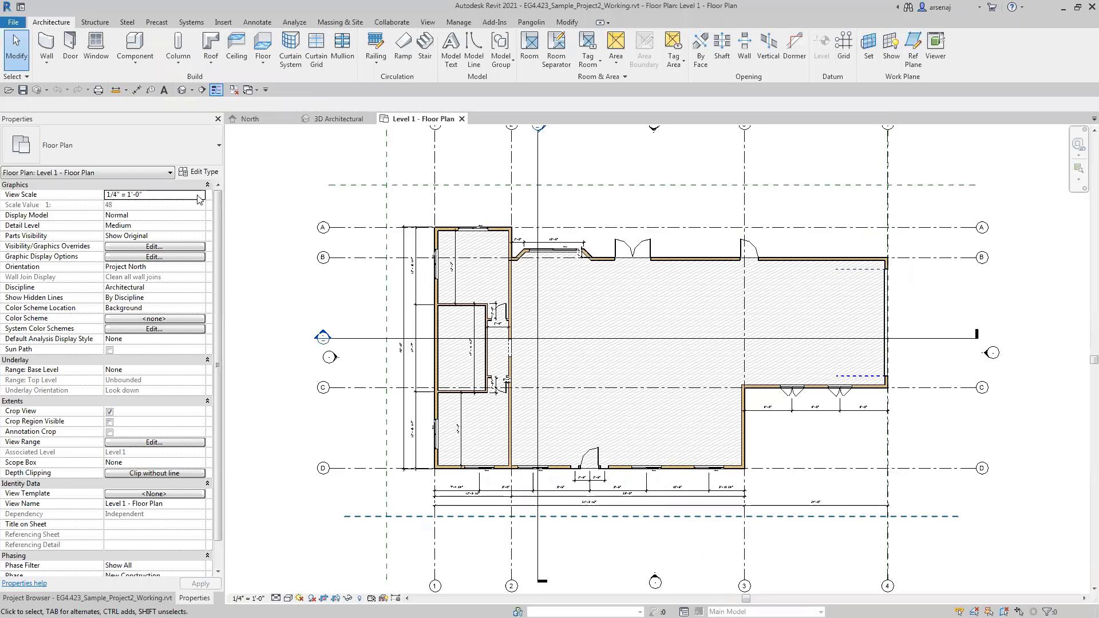
middle_click_drag(461, 202, 478, 246)
scroll(477, 245, "down", 1)
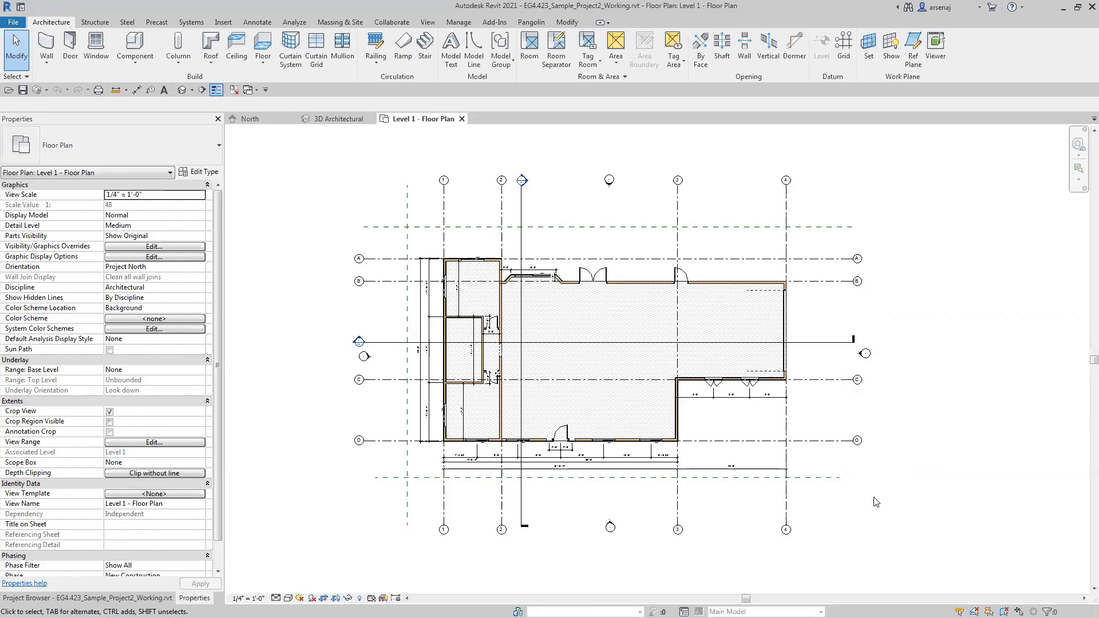
scroll(715, 527, "up", 2)
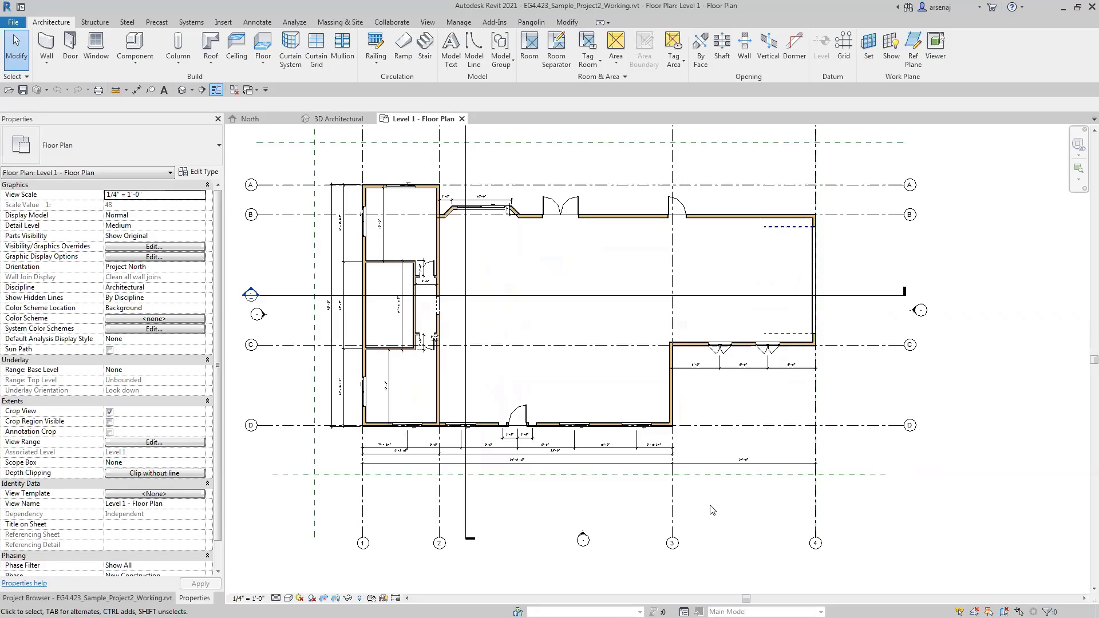
middle_click_drag(715, 512, 720, 510)
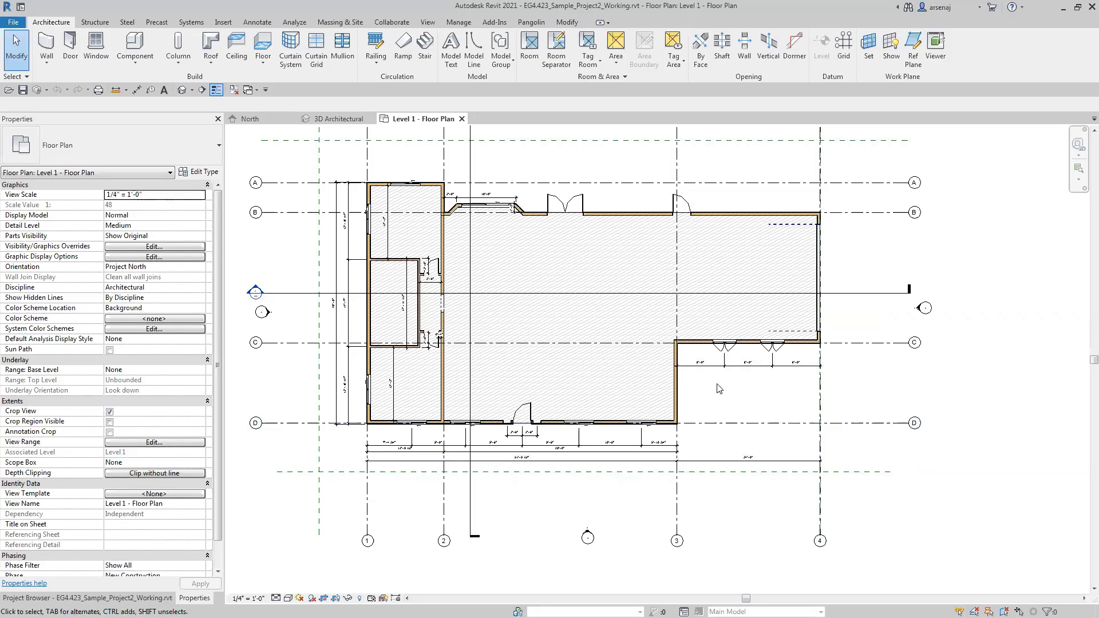
In Revit, pull the grid 3 end of the exterior wall on grid C slightly outward so it slants, removing the conflicting dimension references
scroll(794, 429, "up", 1)
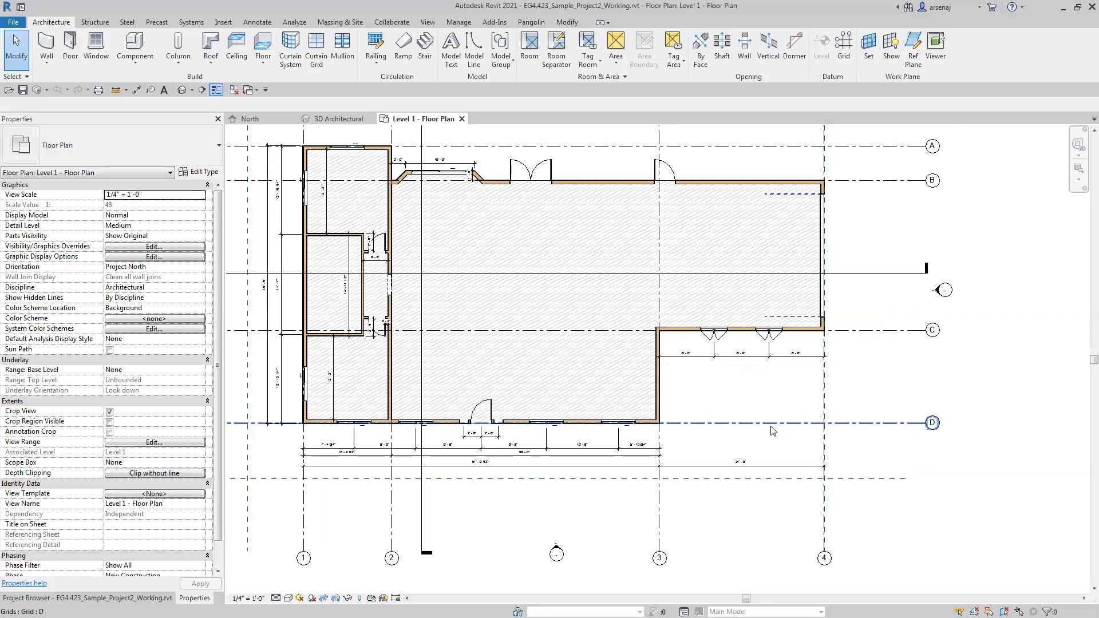
scroll(772, 427, "up", 1)
middle_click_drag(744, 416, 749, 428)
scroll(689, 350, "up", 1)
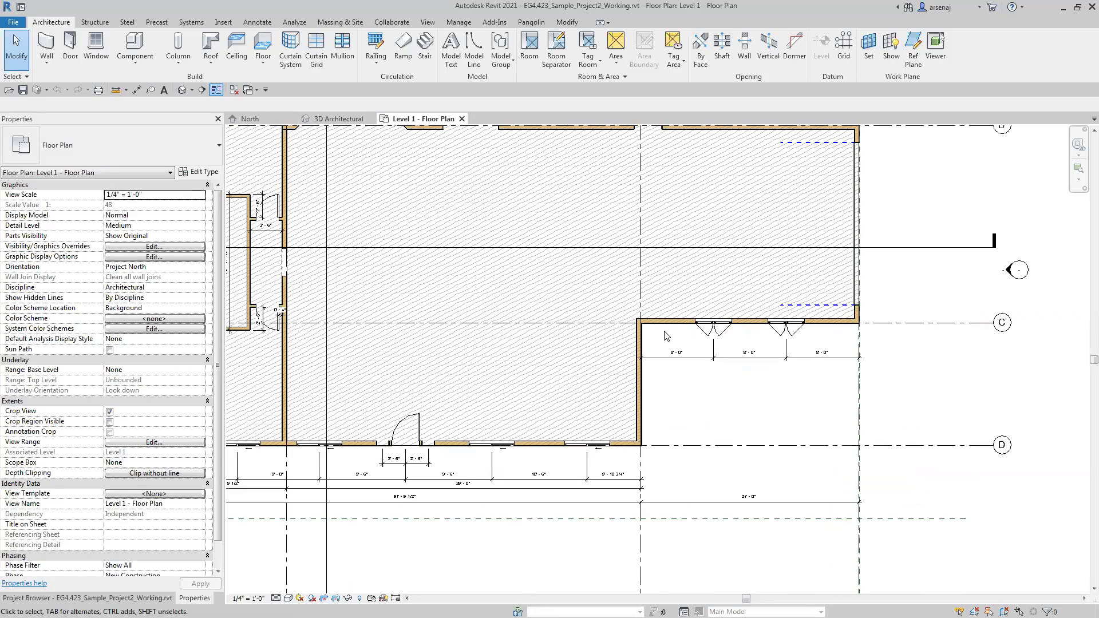
left_click(658, 322)
scroll(636, 328, "up", 3)
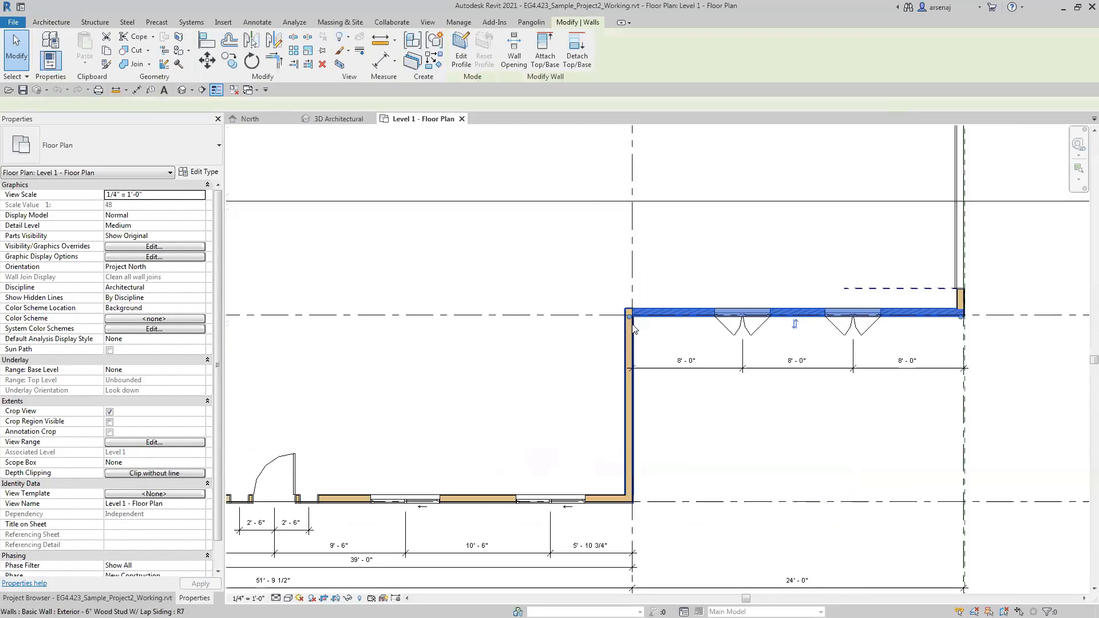
scroll(632, 325, "up", 3)
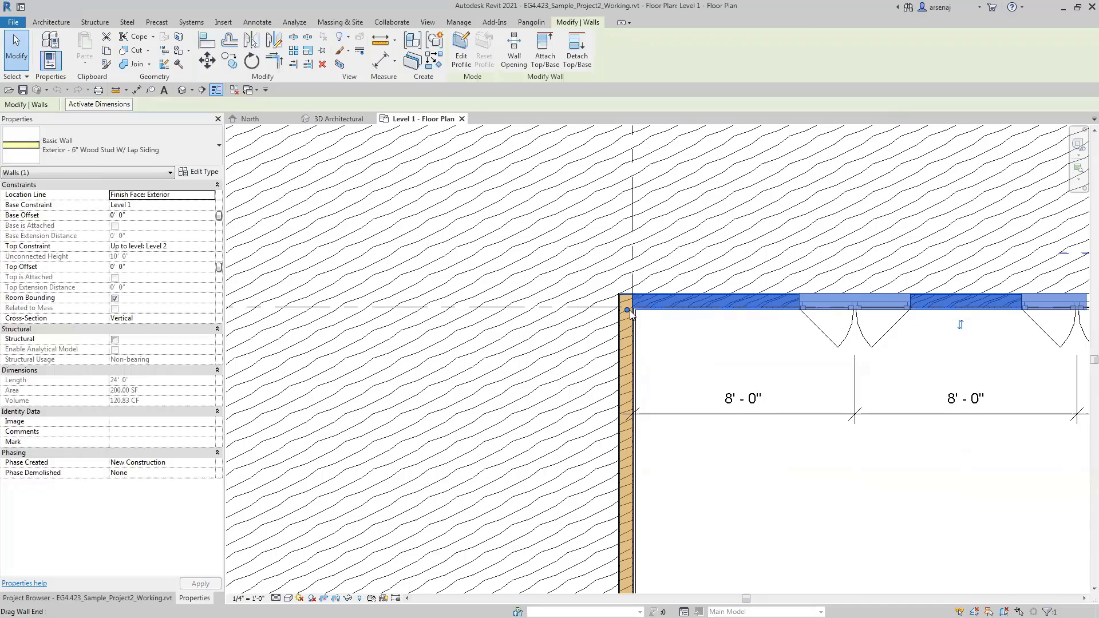
left_click_drag(628, 311, 628, 318)
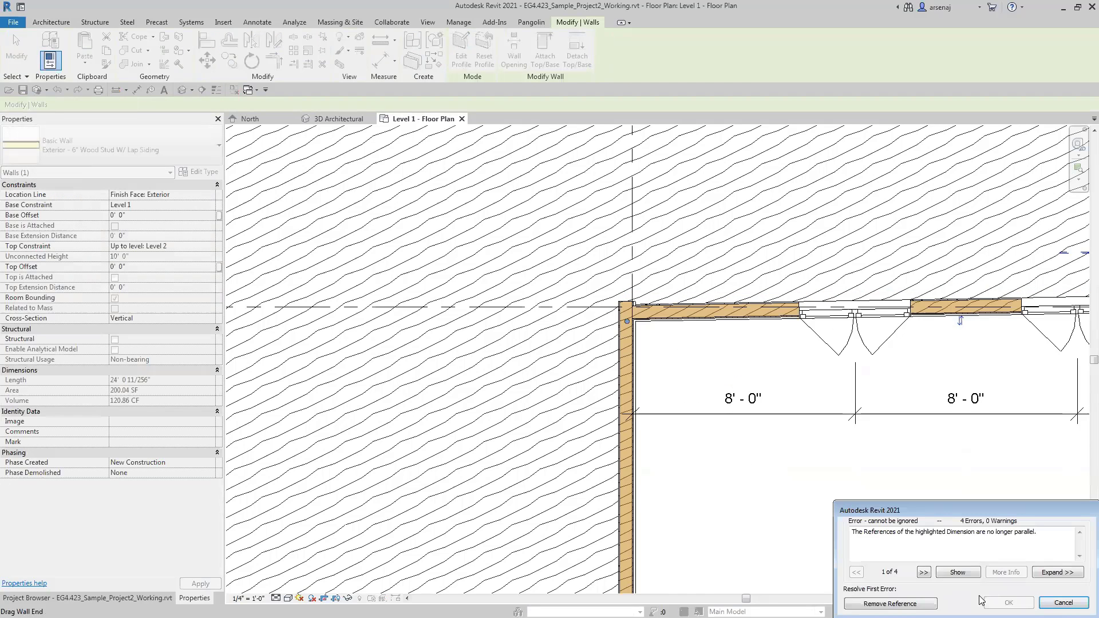
left_click(890, 603)
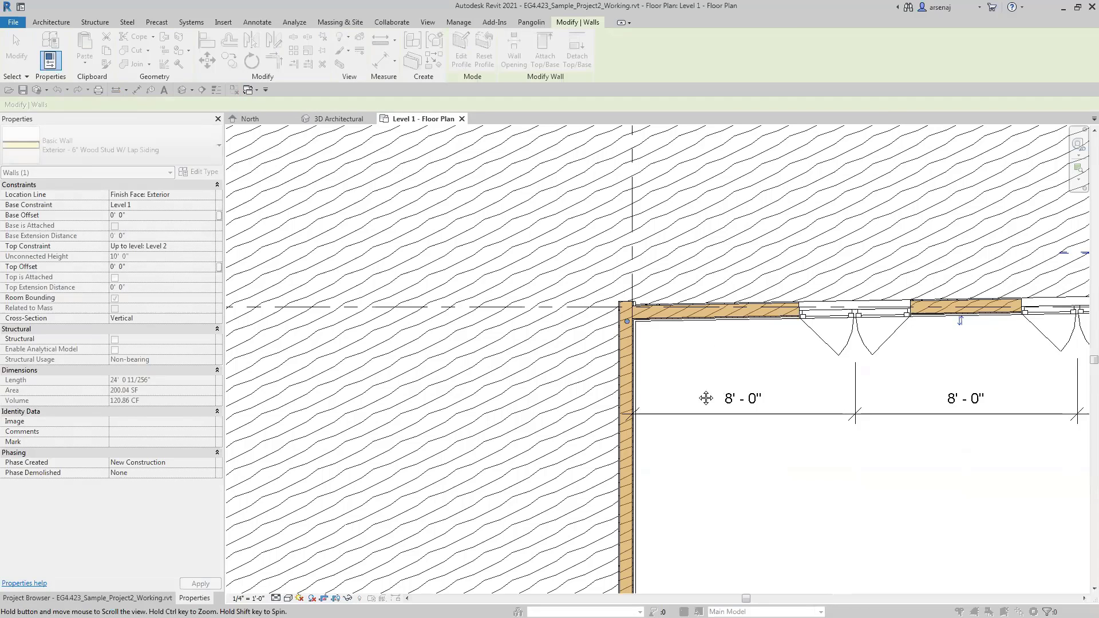
Try to place an aligned dimension from the slanted wall on grid C to the opposite exterior wall on grid B
scroll(603, 372, "down", 2)
key("d")
key("i")
left_click(587, 369)
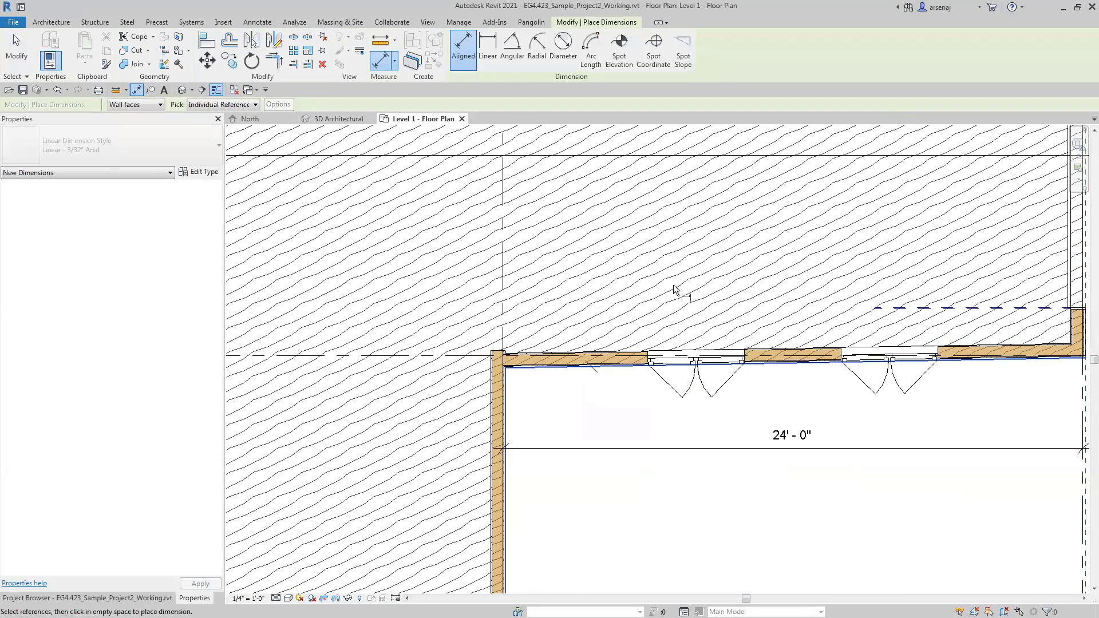
scroll(744, 289, "down", 2)
middle_click_drag(744, 289, 679, 458)
middle_click_drag(726, 253, 684, 411)
scroll(682, 306, "up", 1)
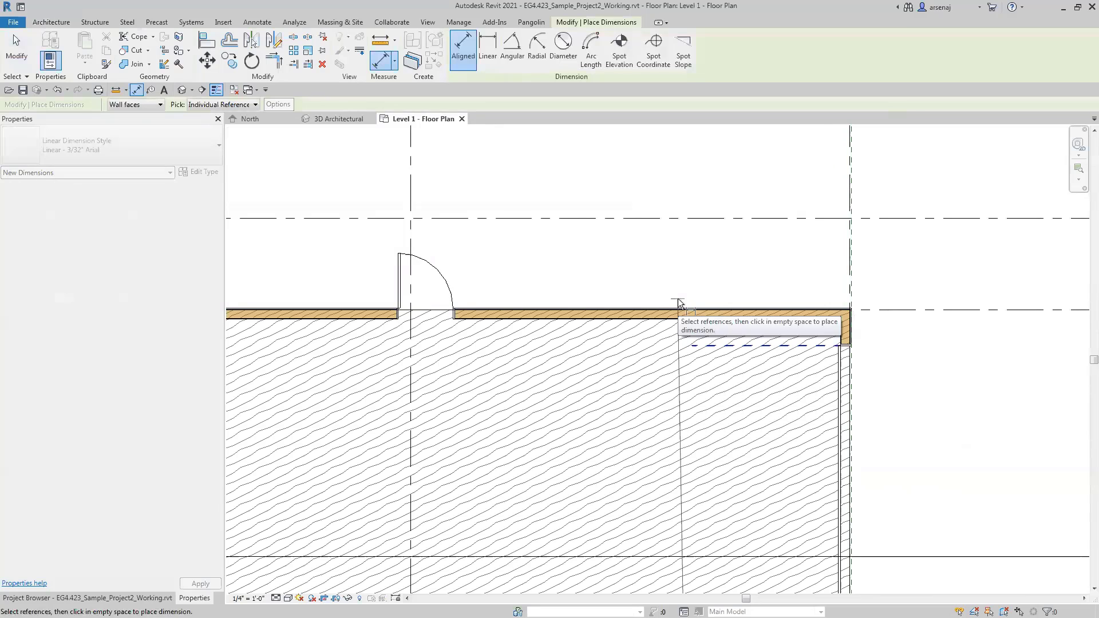
key("Escape")
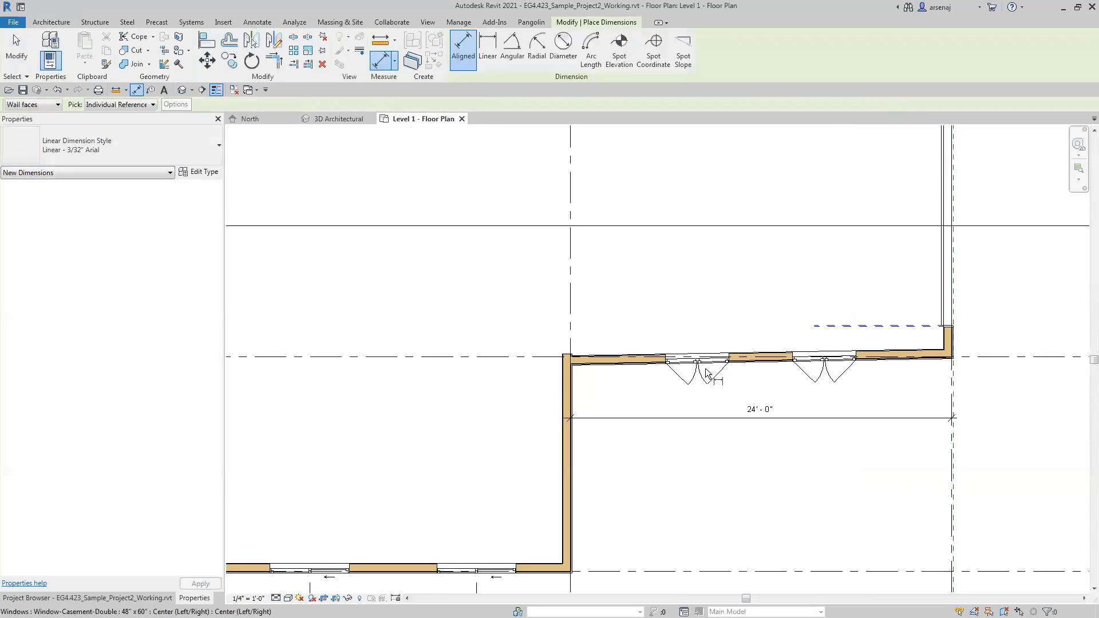
Retry the aligned dimension from the slanted wall on grid C to the wall face along grid B
middle_click_drag(759, 371, 759, 310)
scroll(802, 275, "down", 2)
middle_click_drag(825, 253, 720, 444)
scroll(771, 490, "up", 3)
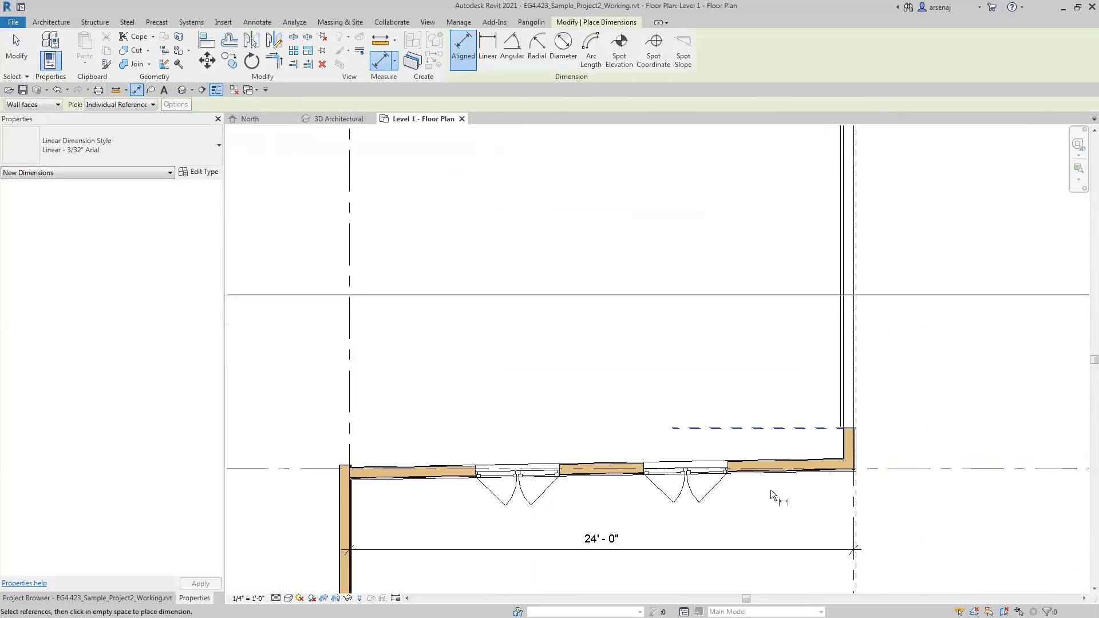
scroll(799, 364, "down", 2)
middle_click_drag(795, 239, 780, 304)
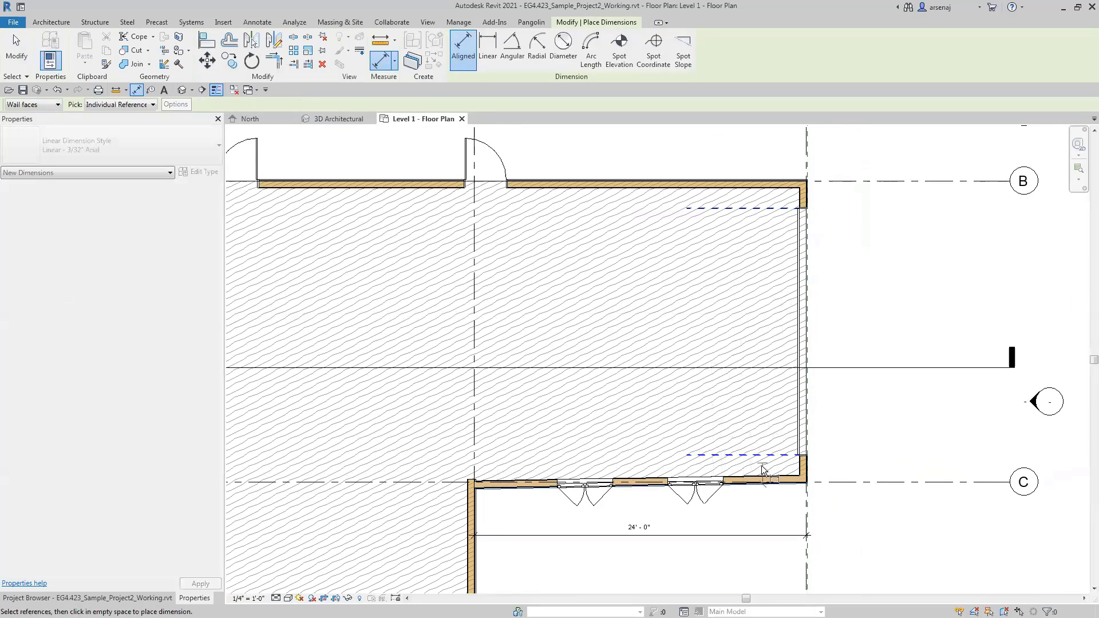
scroll(800, 198, "up", 2)
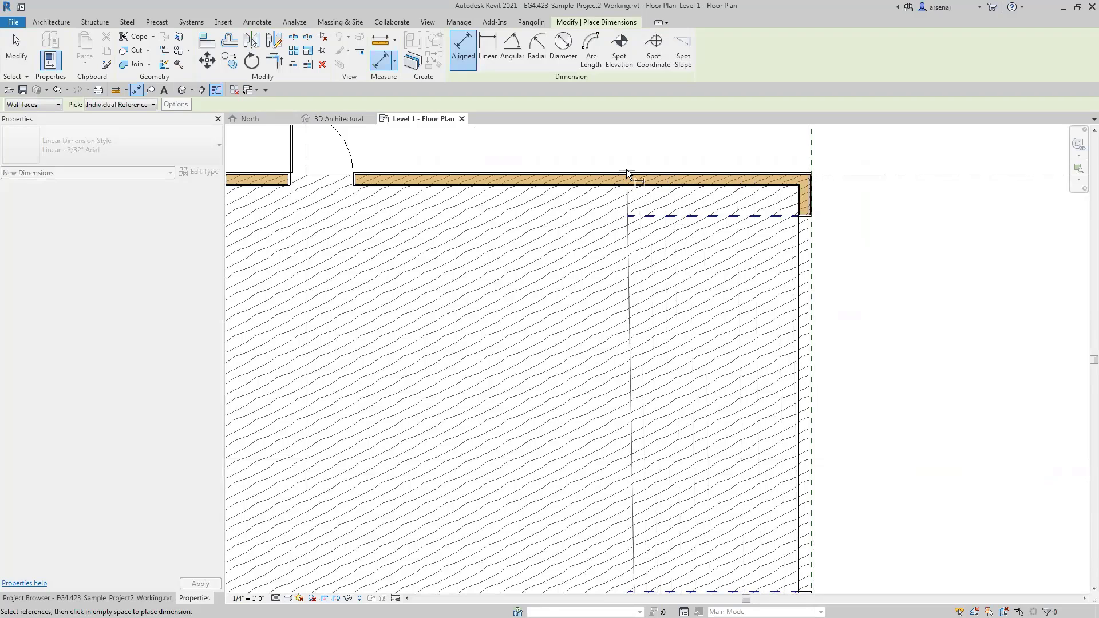
scroll(619, 228, "down", 1)
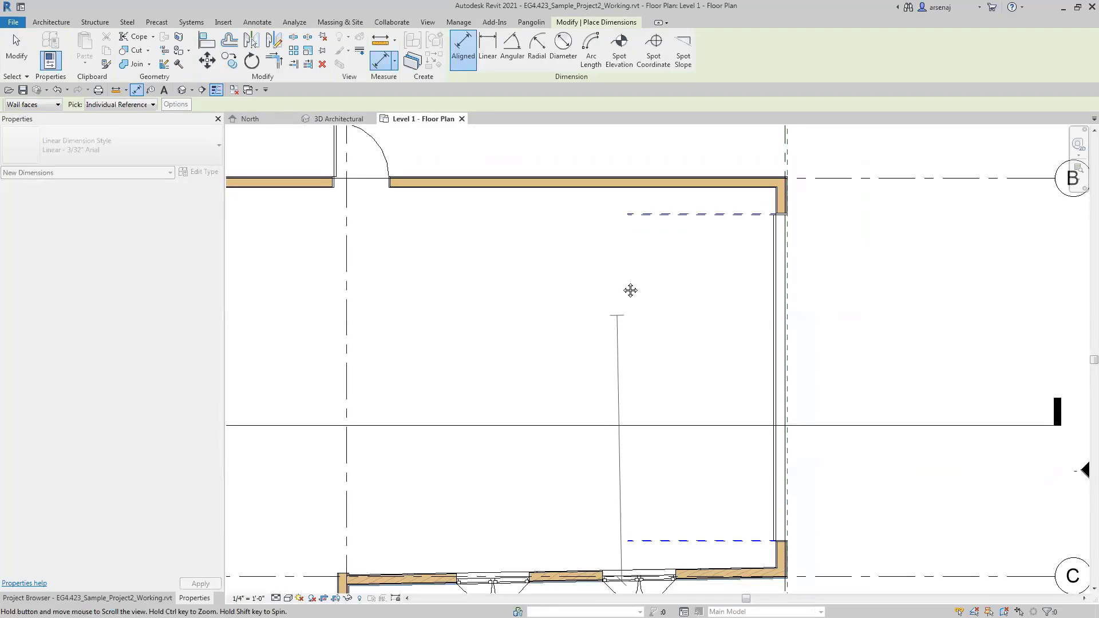
scroll(630, 290, "down", 1)
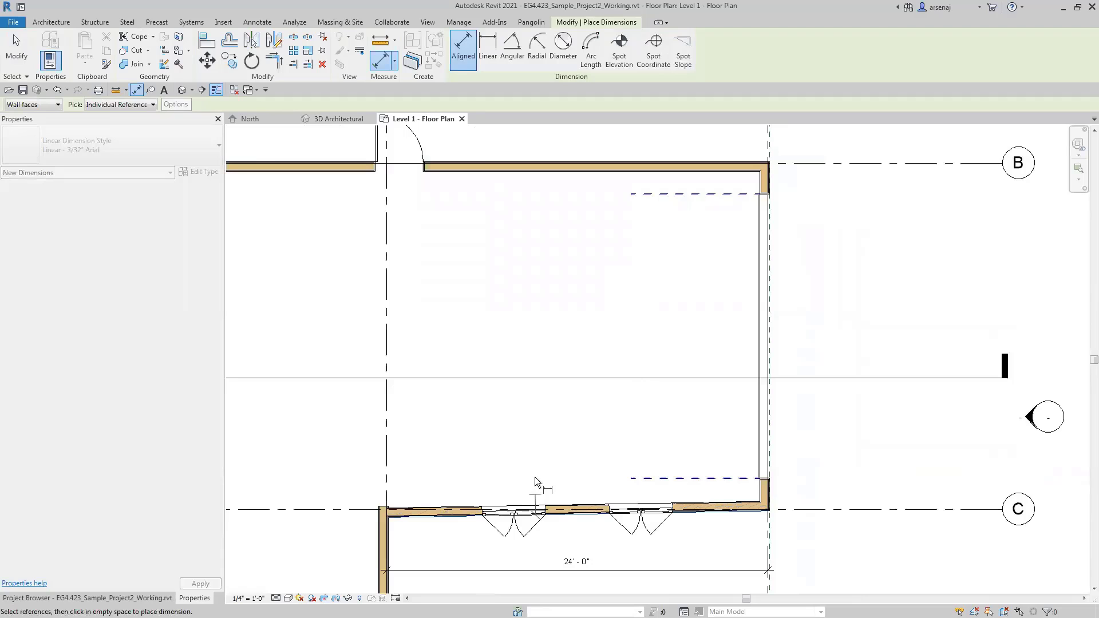
Try to dimension from the slanted wall on grid C to the outer wall corner at grids B and 4
left_click(567, 506)
scroll(773, 163, "up", 3)
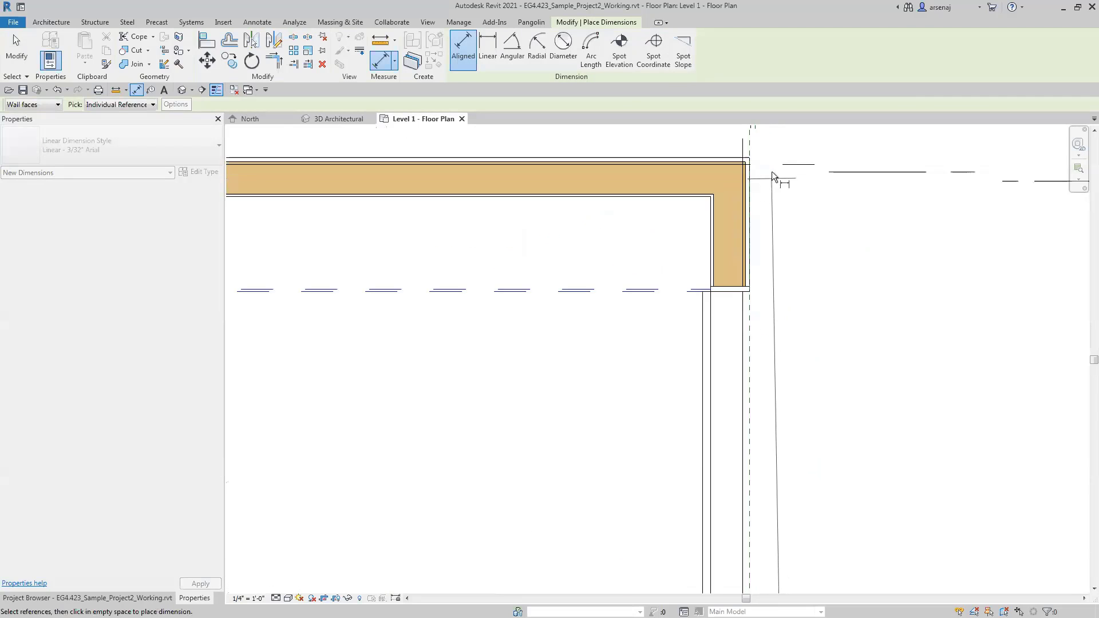
scroll(772, 168, "up", 2)
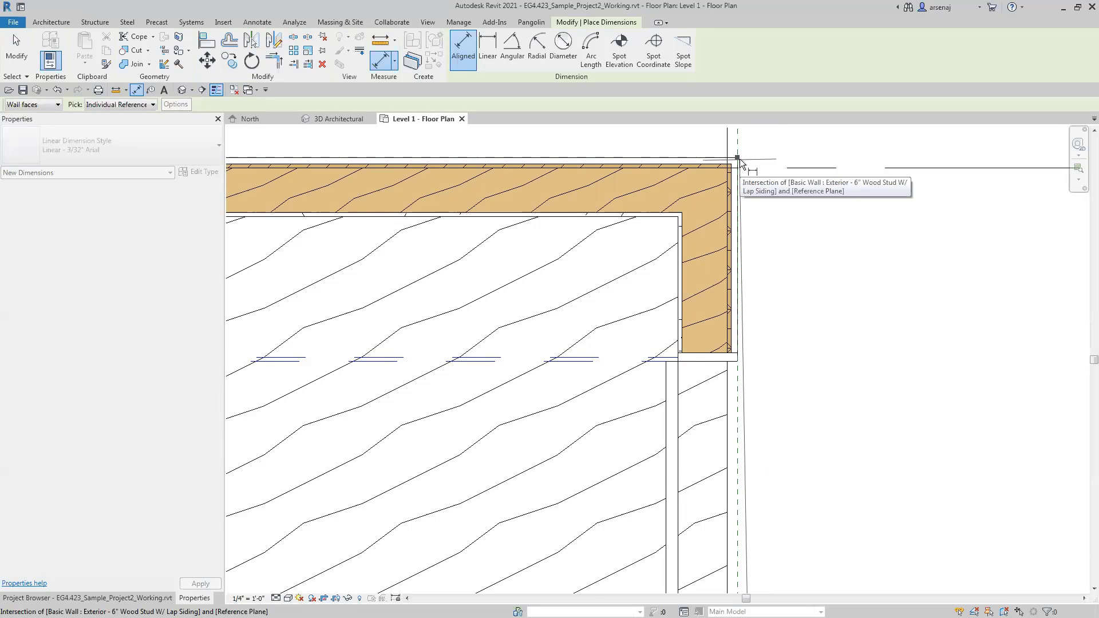
left_click(739, 159)
scroll(744, 166, "down", 4)
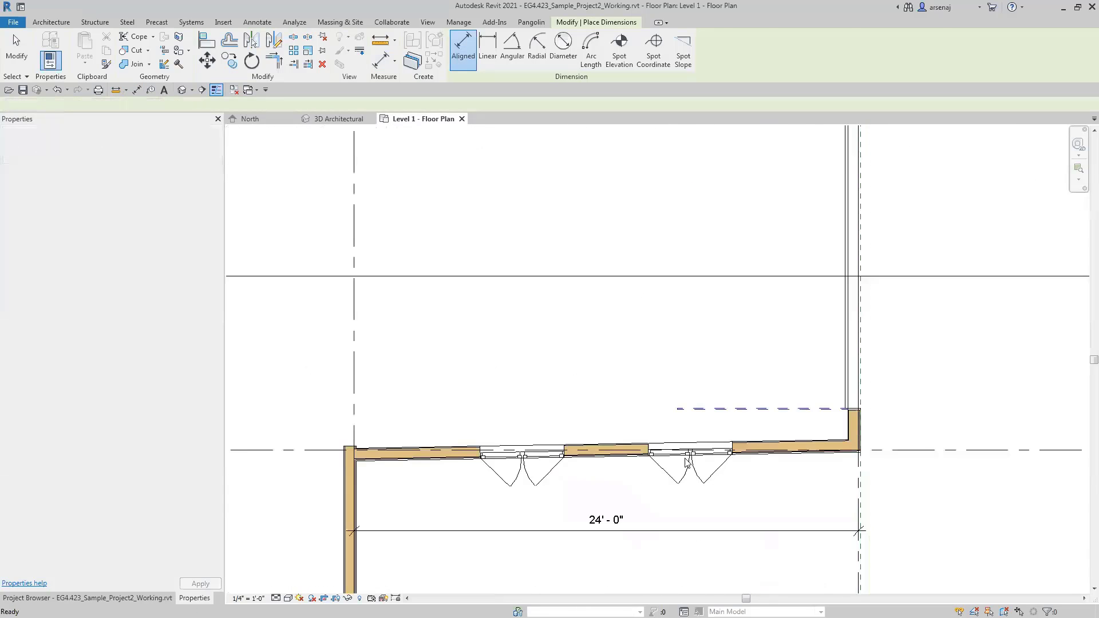
Stop dimensioning and undo the slanting of the exterior wall on grid C, restoring its window dimensions
key("Escape")
key("Escape")
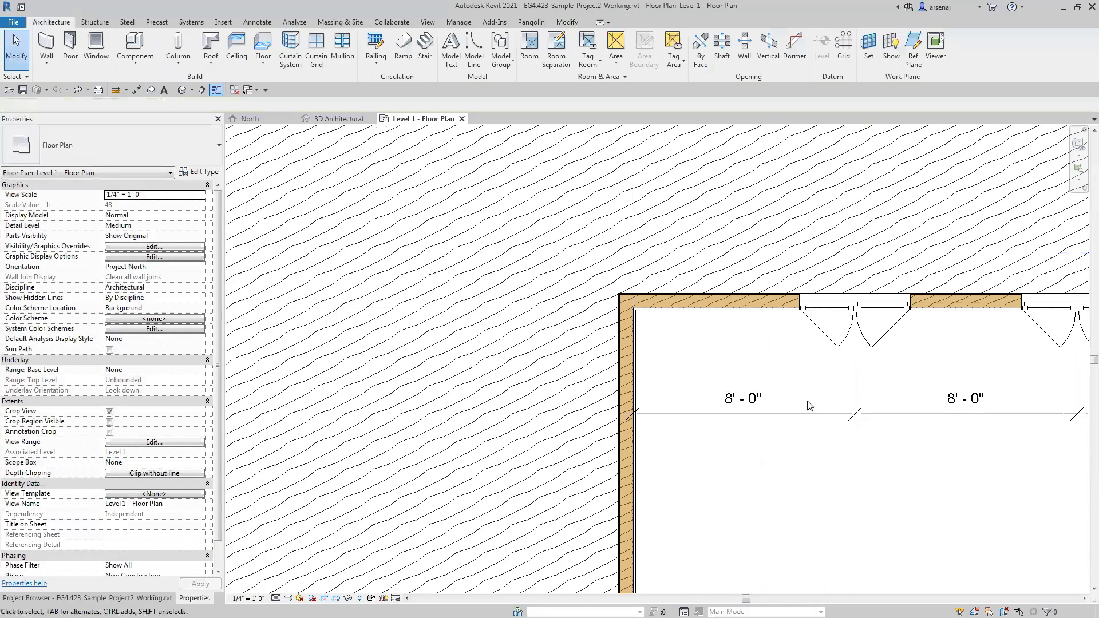
scroll(853, 424, "down", 2)
left_click_drag(872, 438, 785, 466)
scroll(916, 475, "down", 3)
middle_click_drag(956, 478, 807, 467)
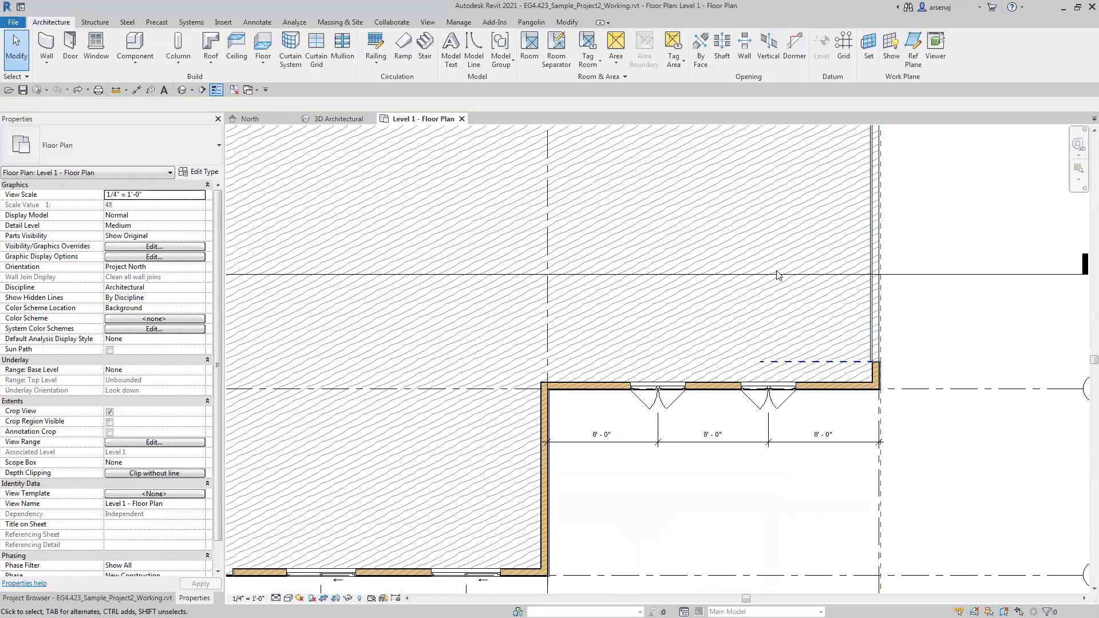
scroll(813, 276, "down", 2)
mouse_move(838, 275)
middle_mouse_down()
mouse_move(816, 422)
mouse_move(808, 405)
middle_mouse_up()
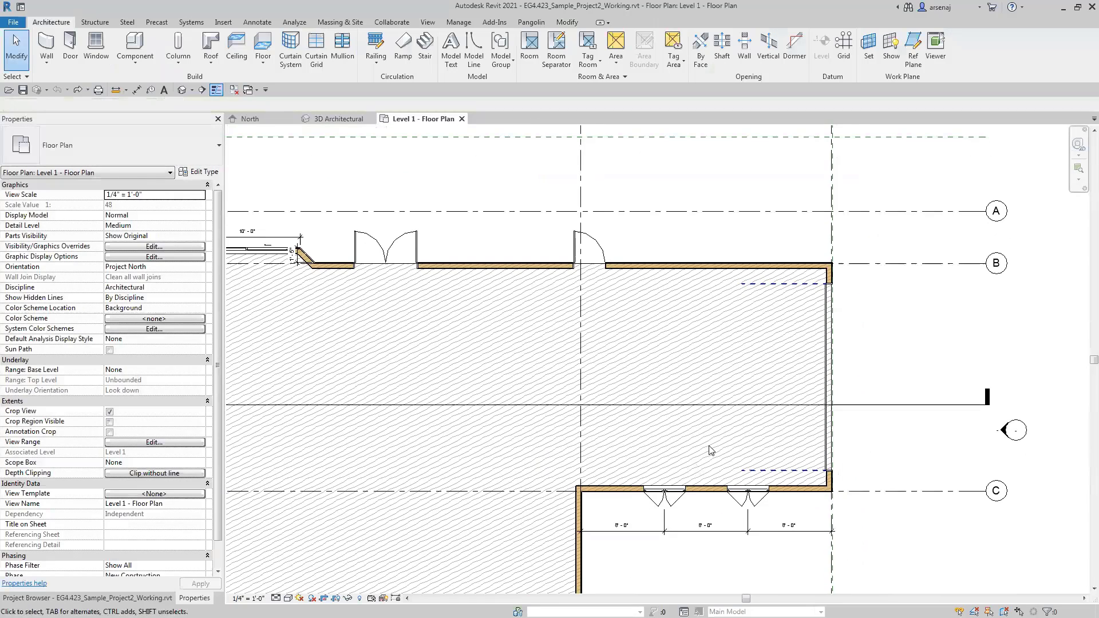
Try an aligned dimension between the parallel exterior walls on grids C and B, without keeping it
key("d")
key("i")
left_click(630, 490)
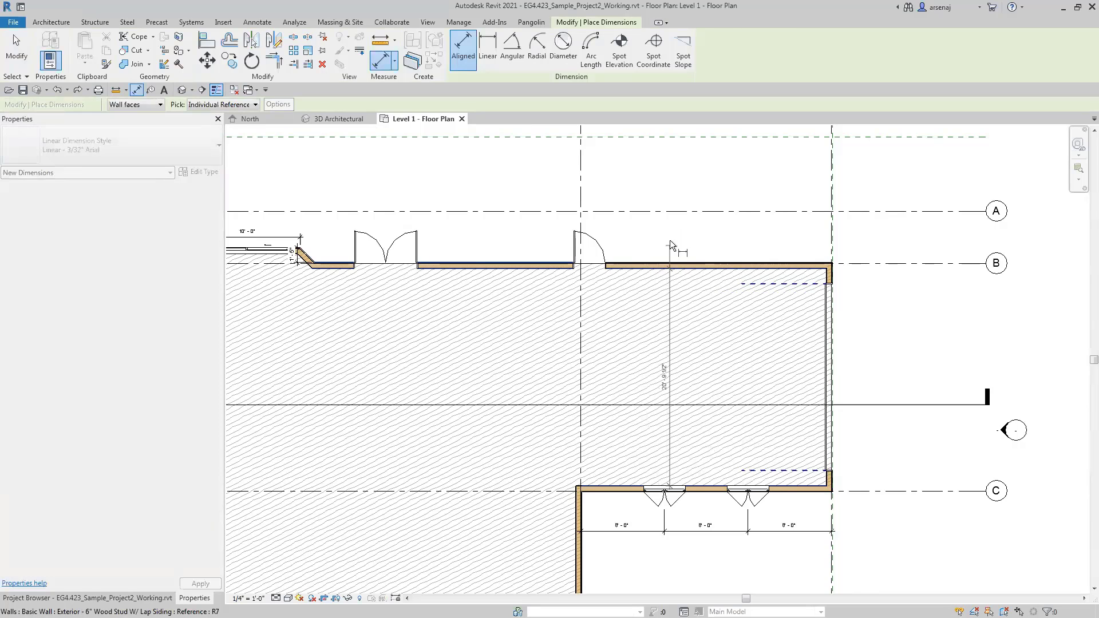
scroll(659, 287, "up", 2)
scroll(670, 252, "up", 1)
scroll(672, 286, "down", 3)
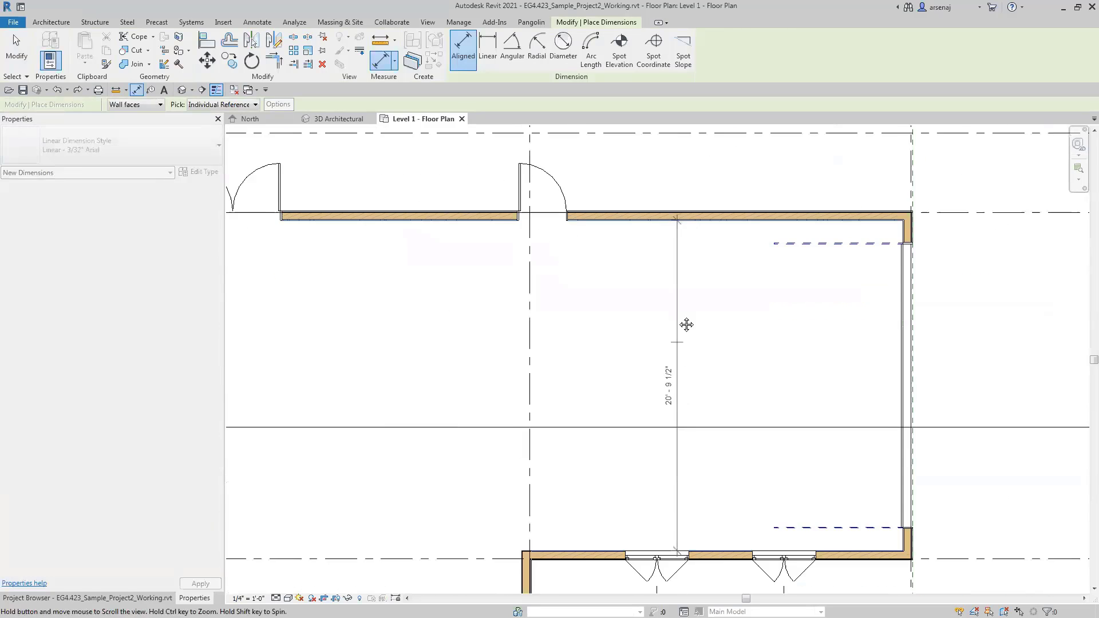
scroll(690, 354, "up", 3)
scroll(664, 352, "down", 4)
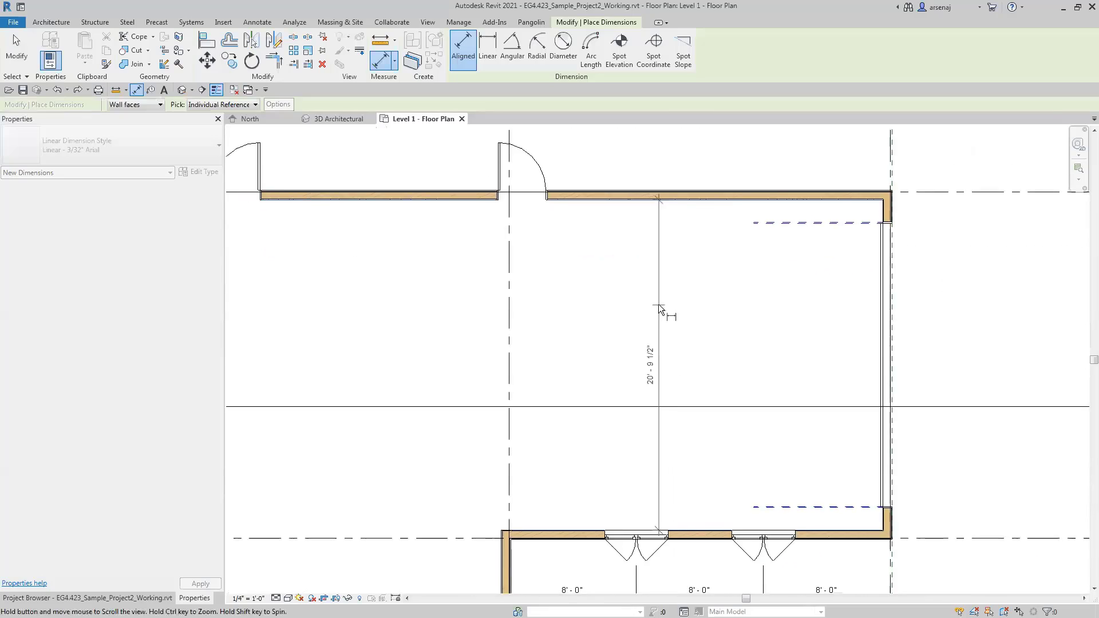
key("Escape")
key("Escape")
scroll(665, 439, "down", 2)
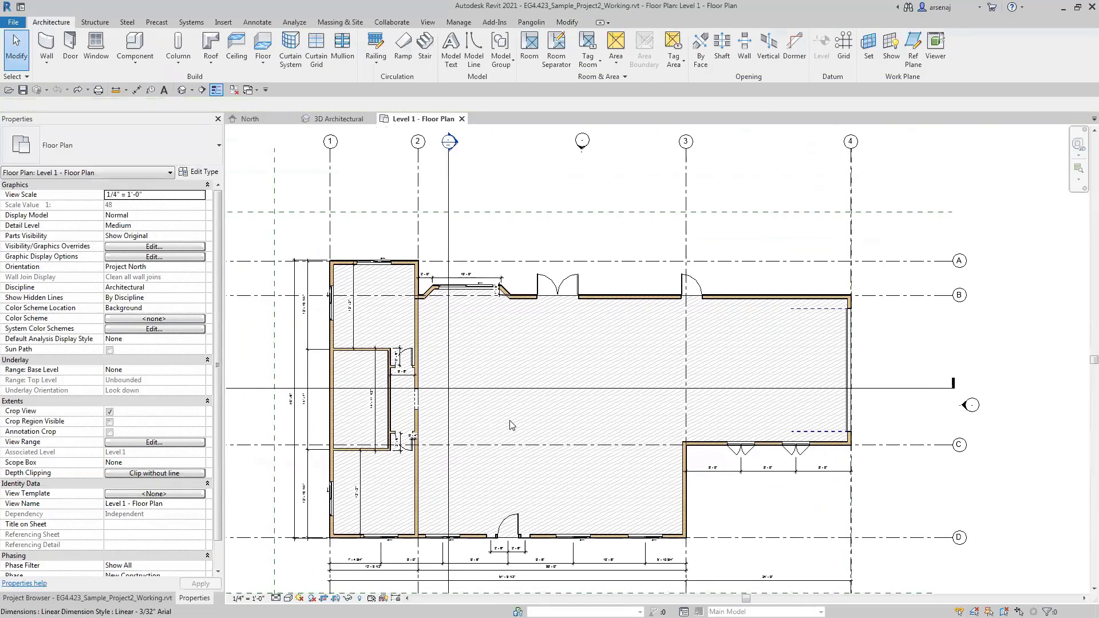
Start linking a CAD file and browse to the Local Project Folders directory on the desktop
left_click(224, 23)
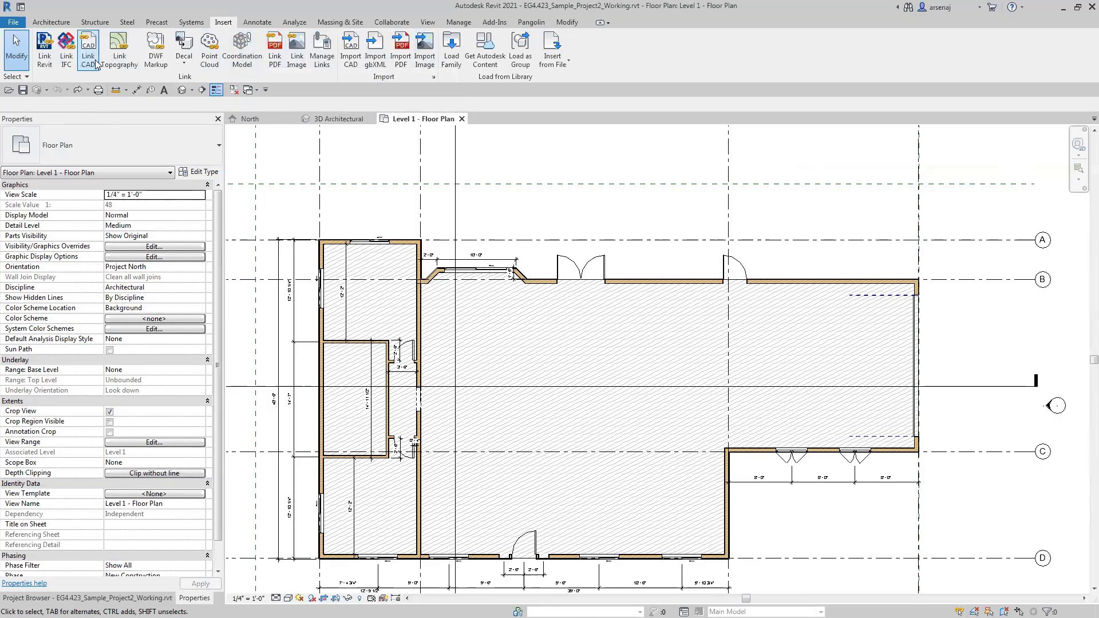
left_click(118, 58)
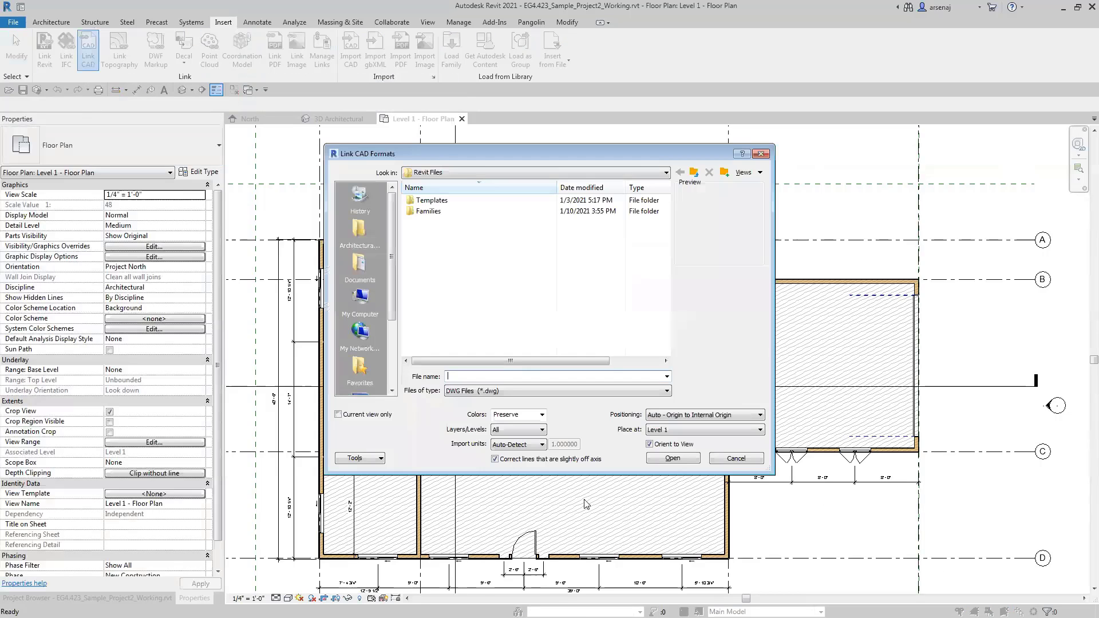
left_click(627, 172)
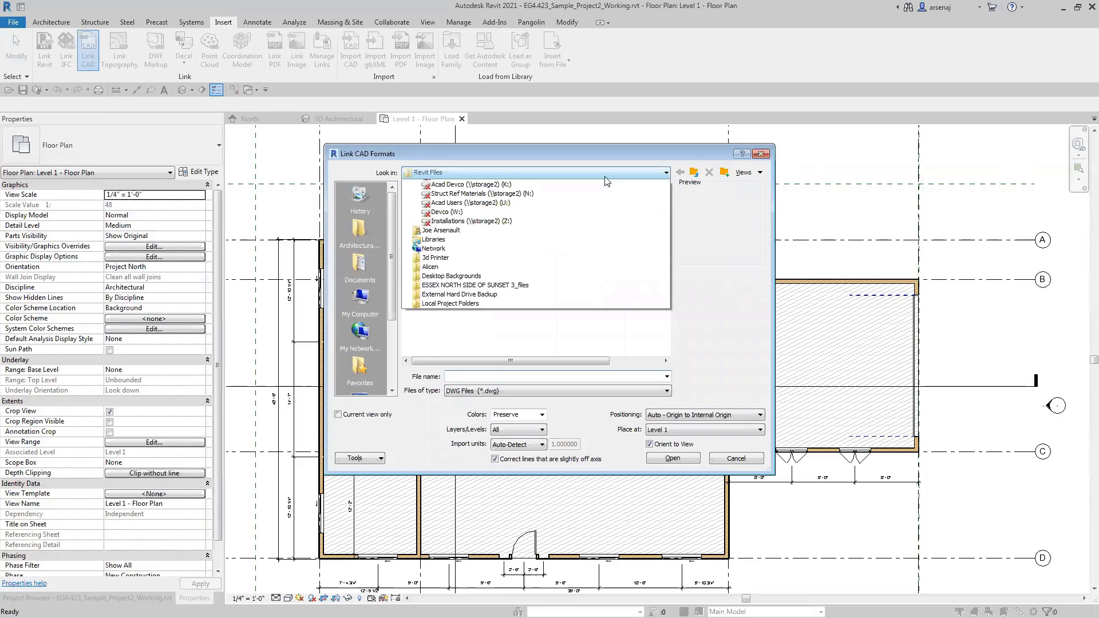
left_click(391, 259)
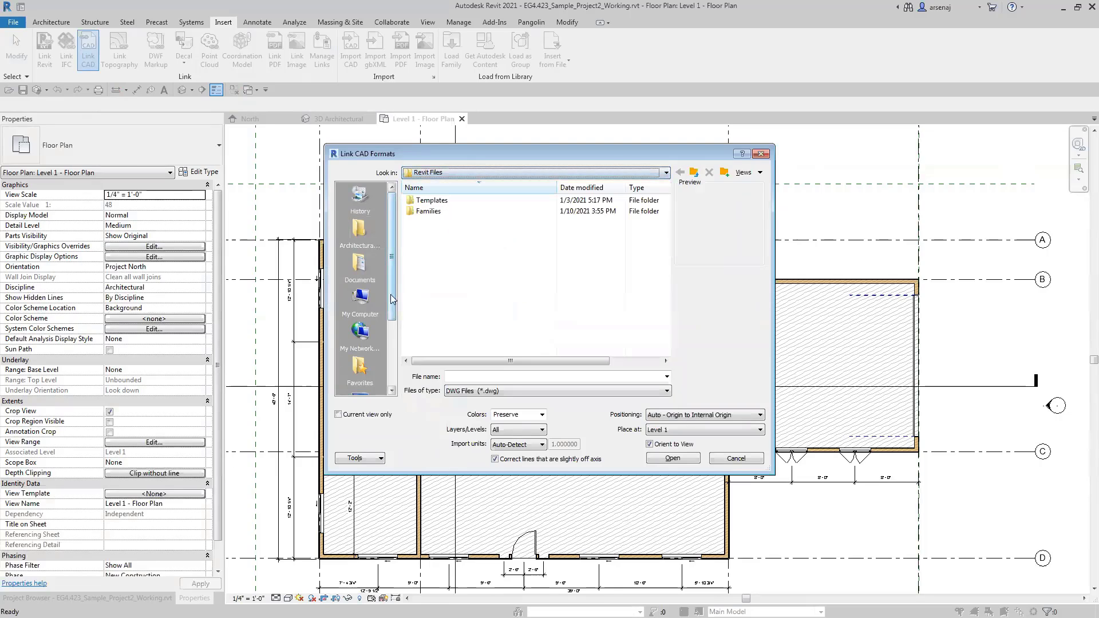
left_click_drag(393, 310, 400, 357)
scroll(380, 263, "up", 2)
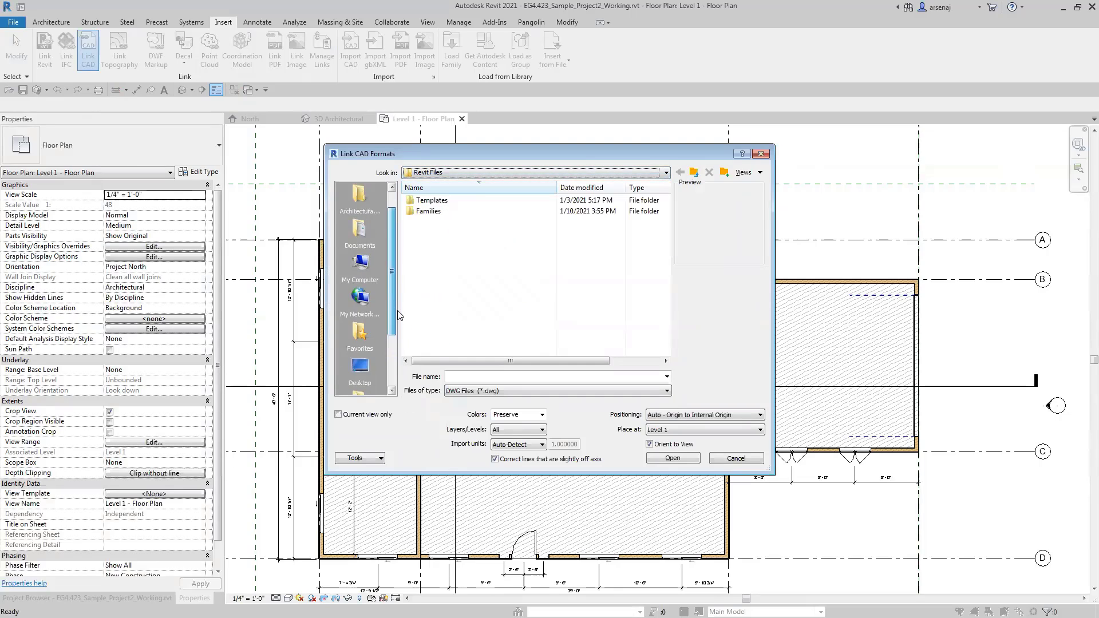
left_click(446, 175)
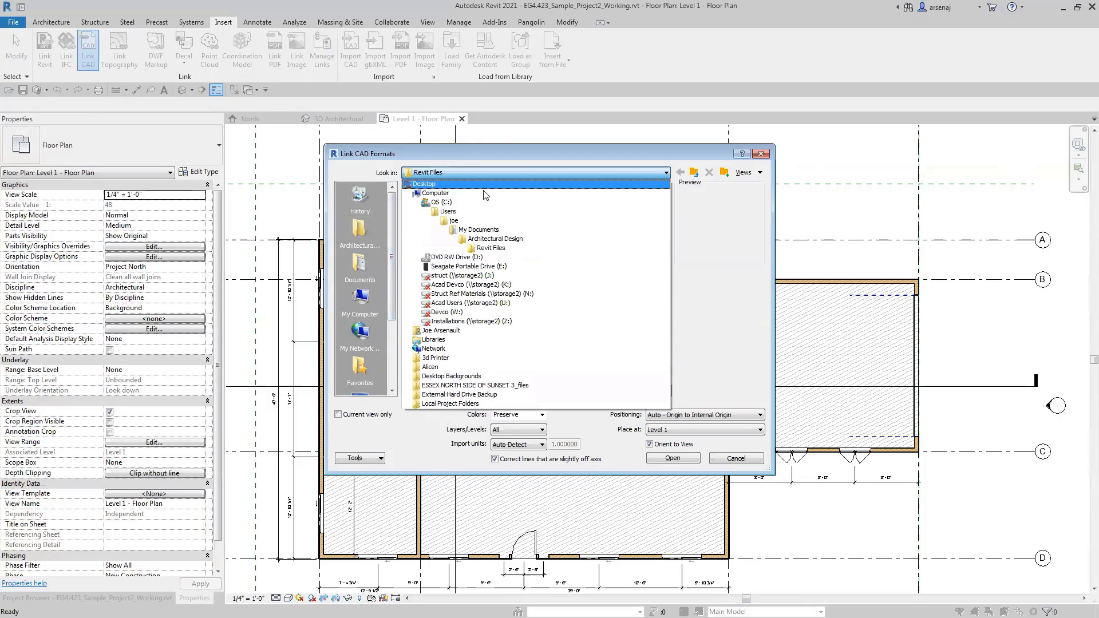
left_click(467, 191)
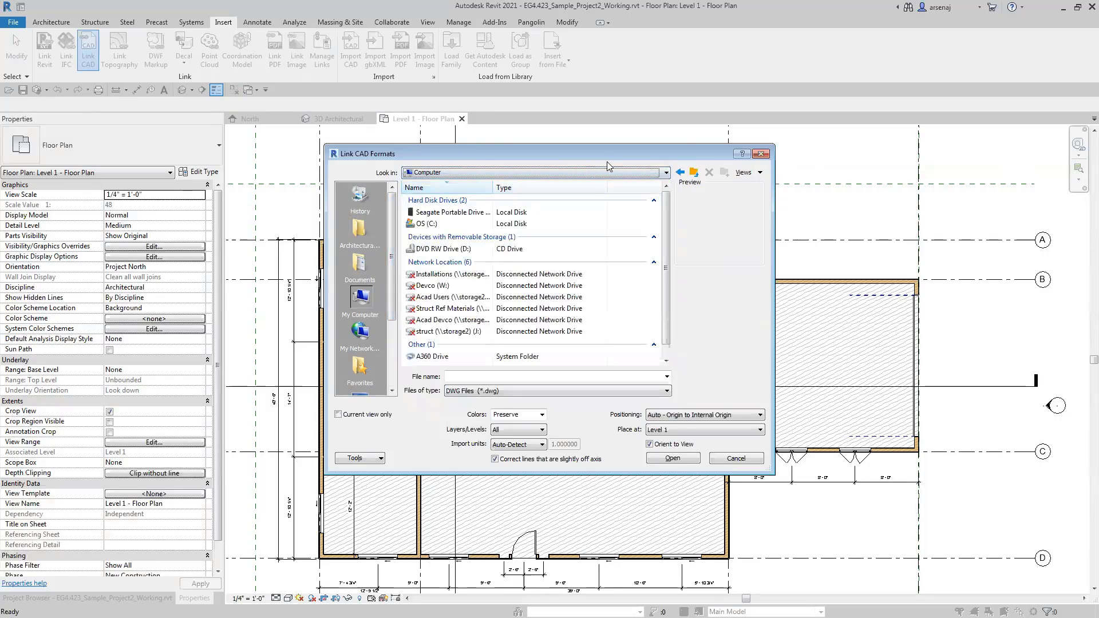
left_click(694, 173)
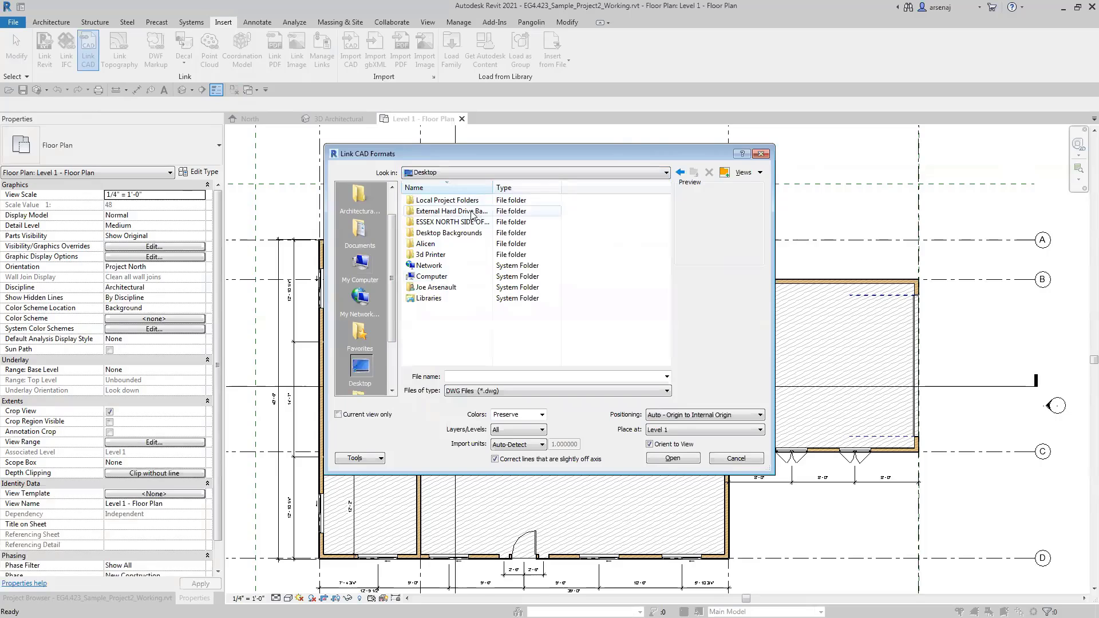
double_click(448, 200)
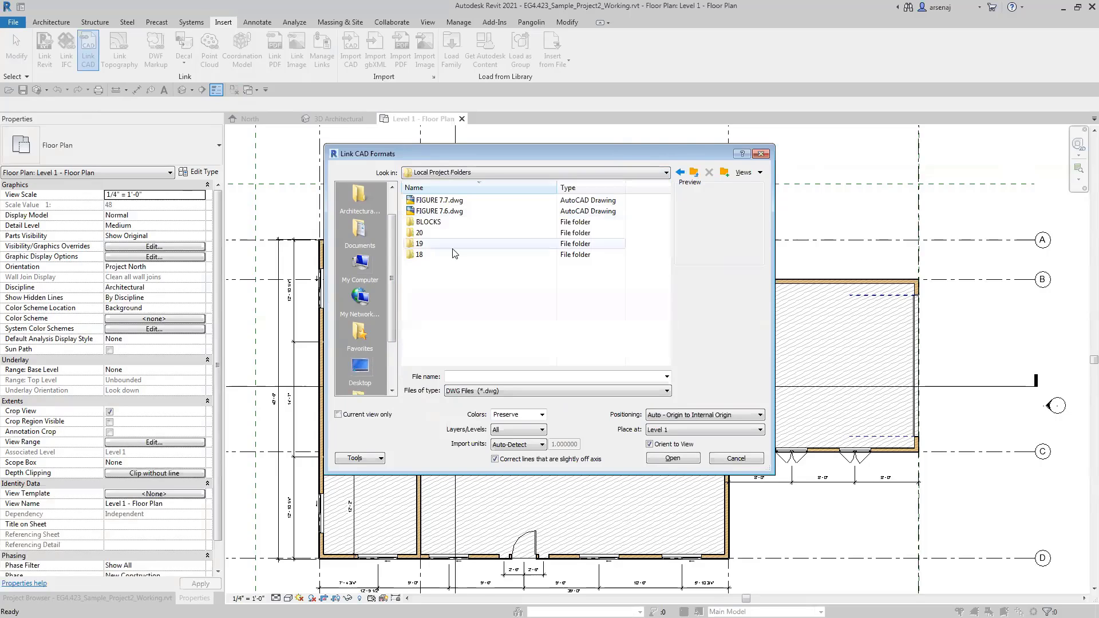
In folder 20, sort the projects by type and check the 20044 Lifepoint Church FCP folder for drawings
double_click(424, 233)
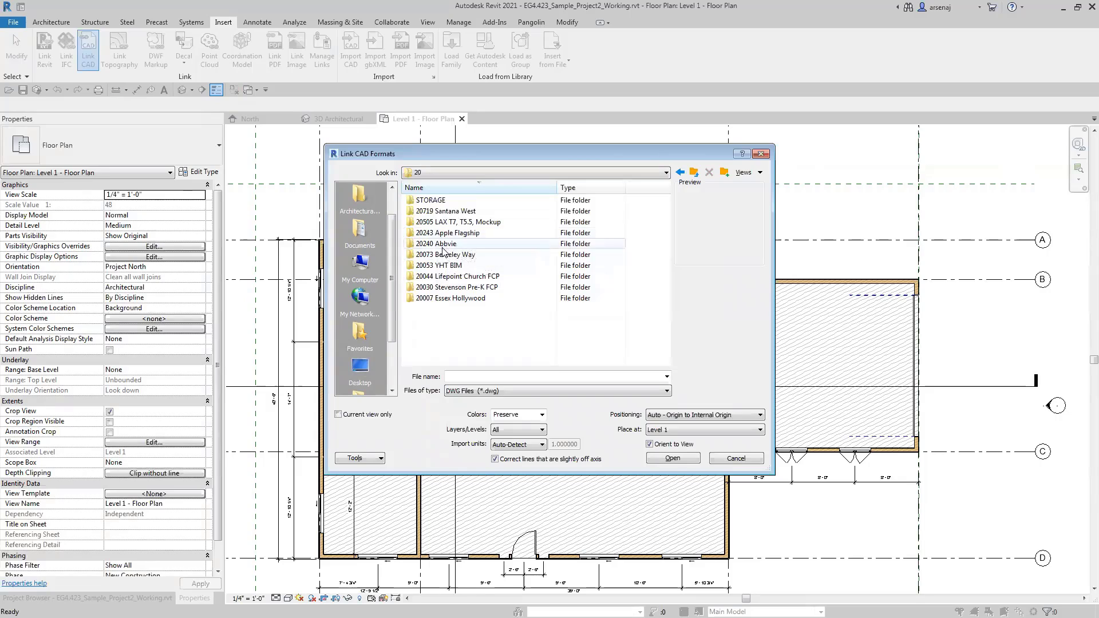
left_click(595, 188)
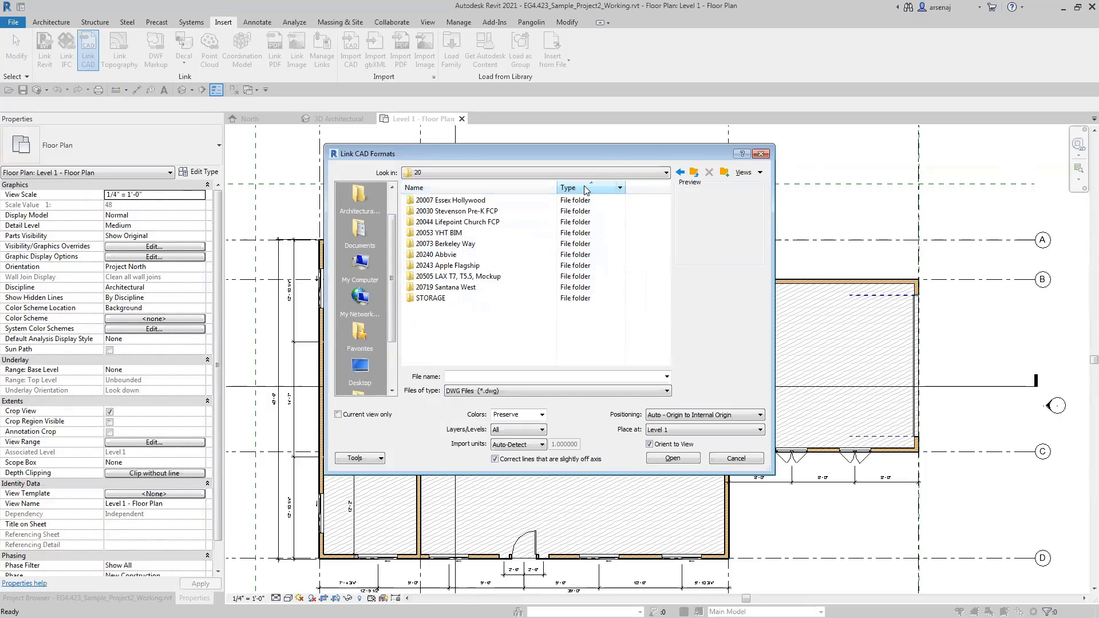
double_click(480, 223)
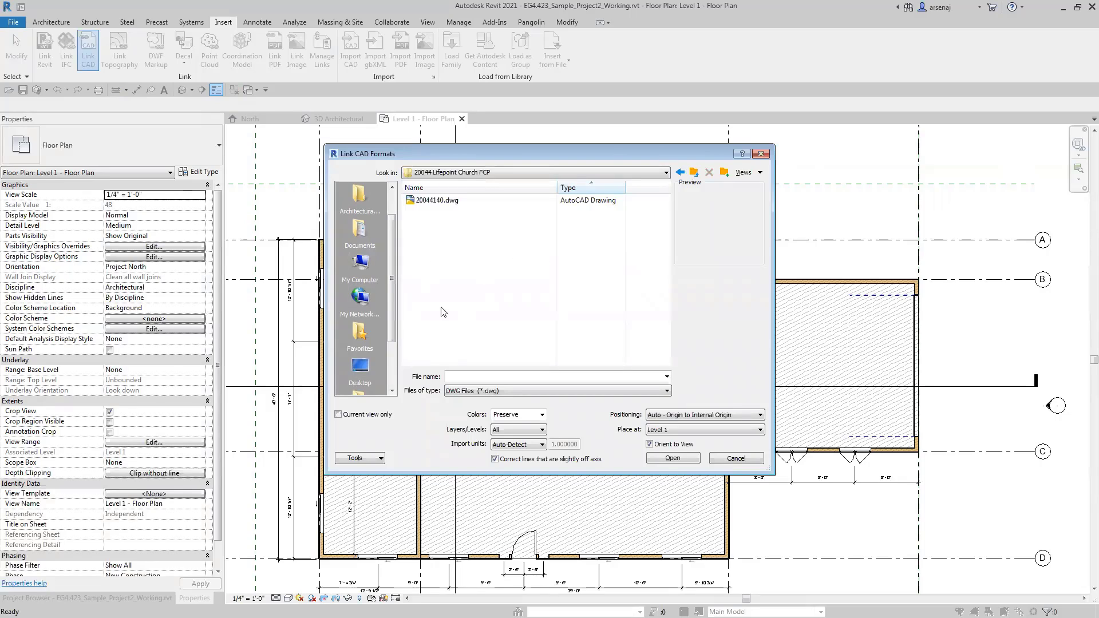
left_click(692, 177)
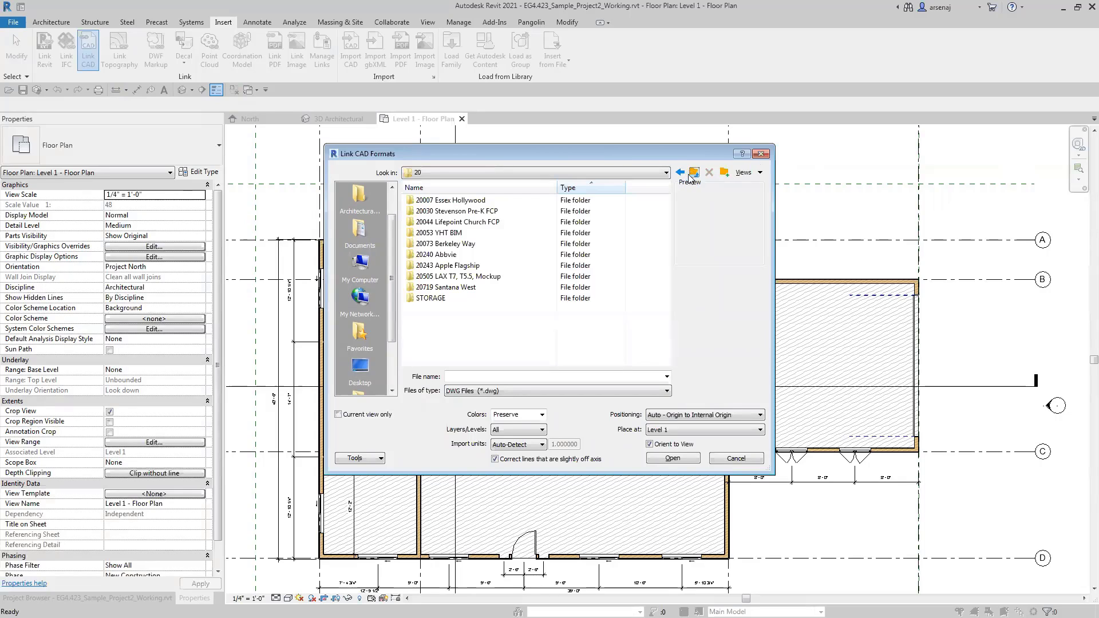
Check the STORAGE folder and the 19 project folder for a suitable drawing
double_click(435, 301)
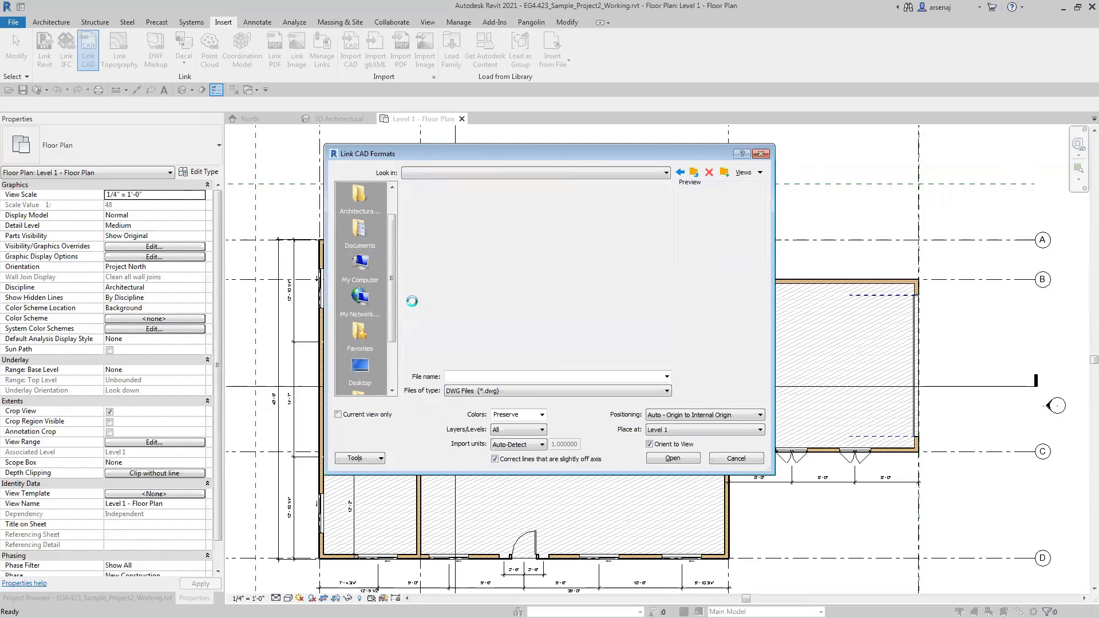
left_click(694, 173)
left_click(694, 172)
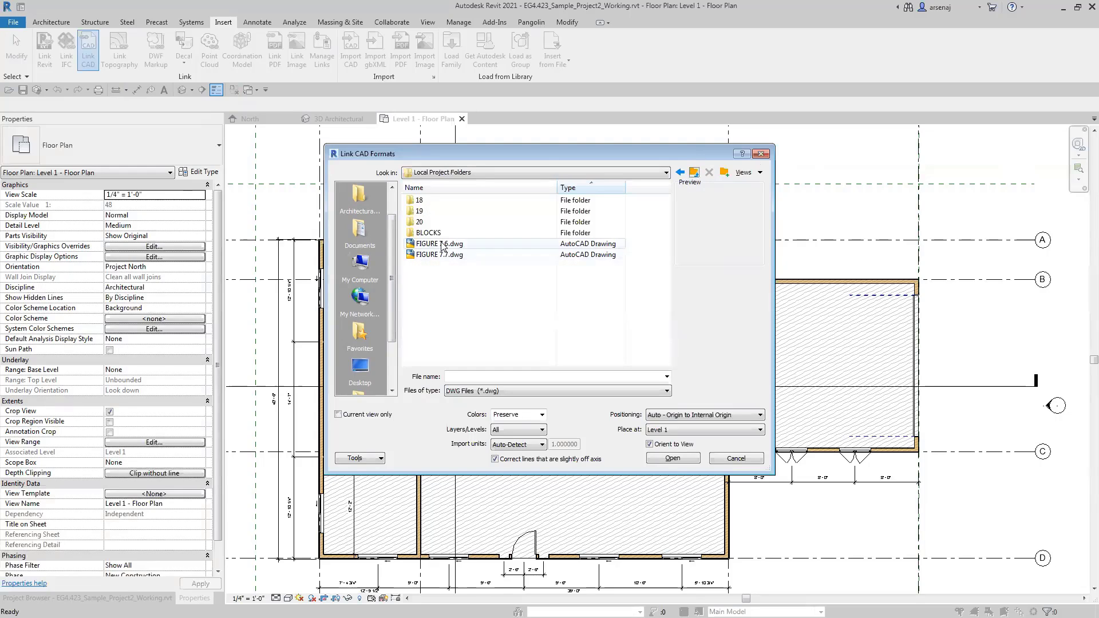
double_click(421, 212)
left_click(694, 172)
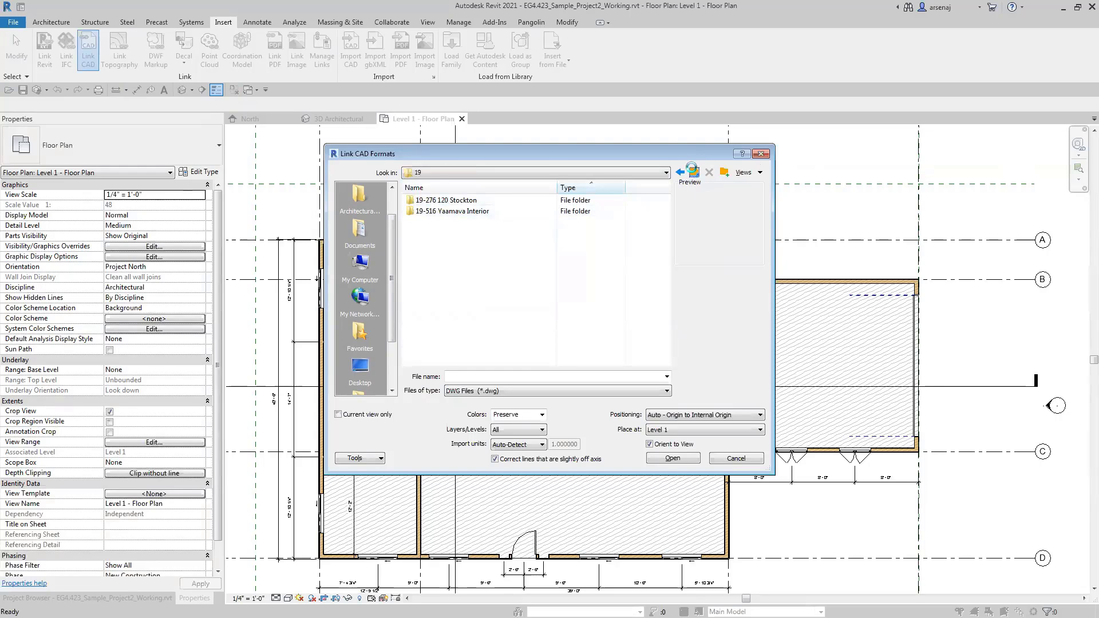
Open the 20030 Stevenson Pre-K FCP project folder inside folder 20
double_click(425, 222)
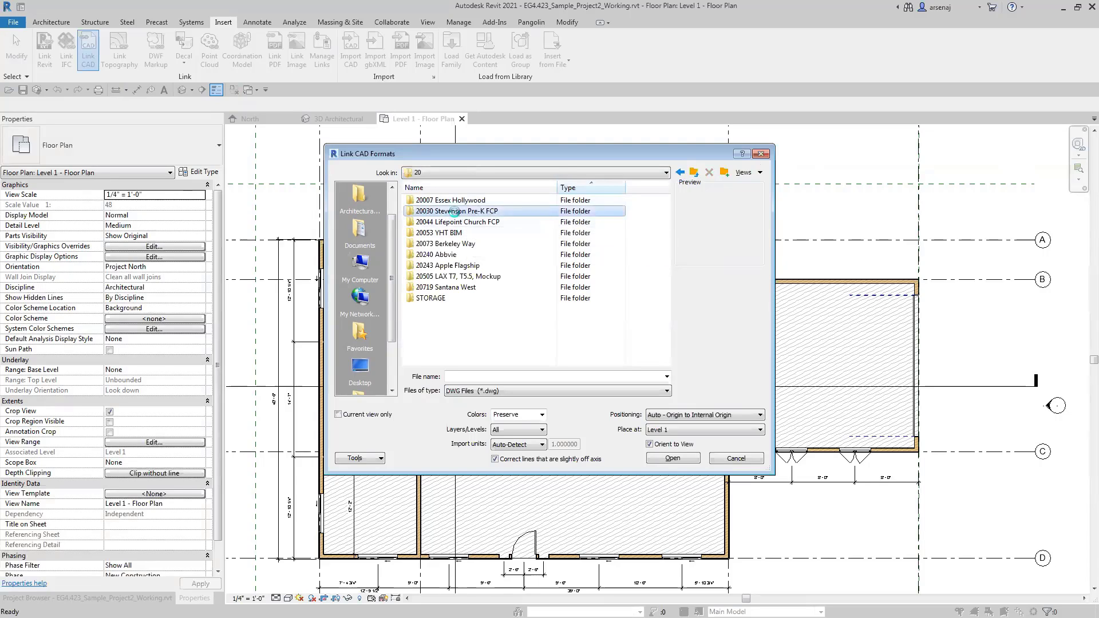
double_click(452, 211)
scroll(509, 315, "down", 1)
scroll(509, 314, "up", 1)
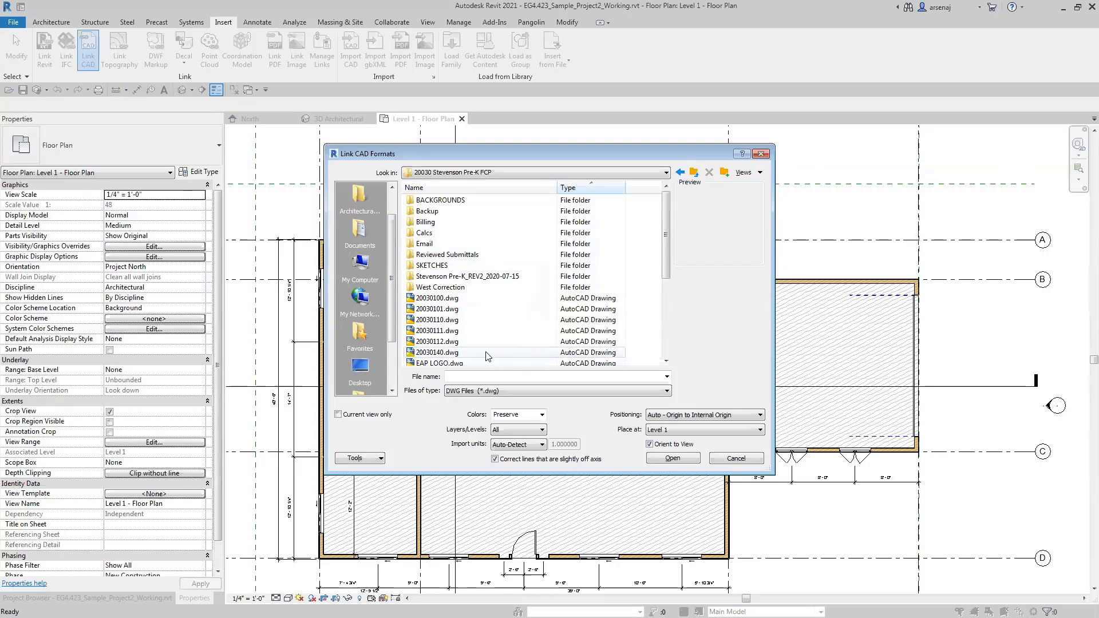
scroll(487, 321, "down", 1)
Preview 20030110.dwg, 20030101.dwg and the West Elevation drawing in the project folder
left_click(441, 299)
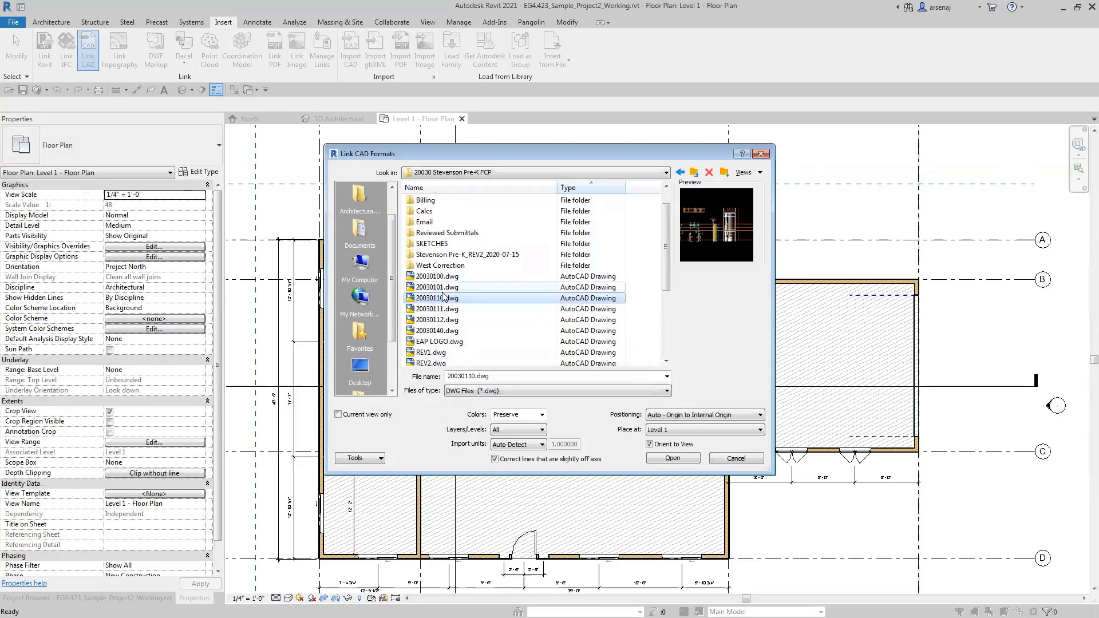
left_click(443, 287)
scroll(500, 341, "down", 1)
scroll(499, 341, "down", 2)
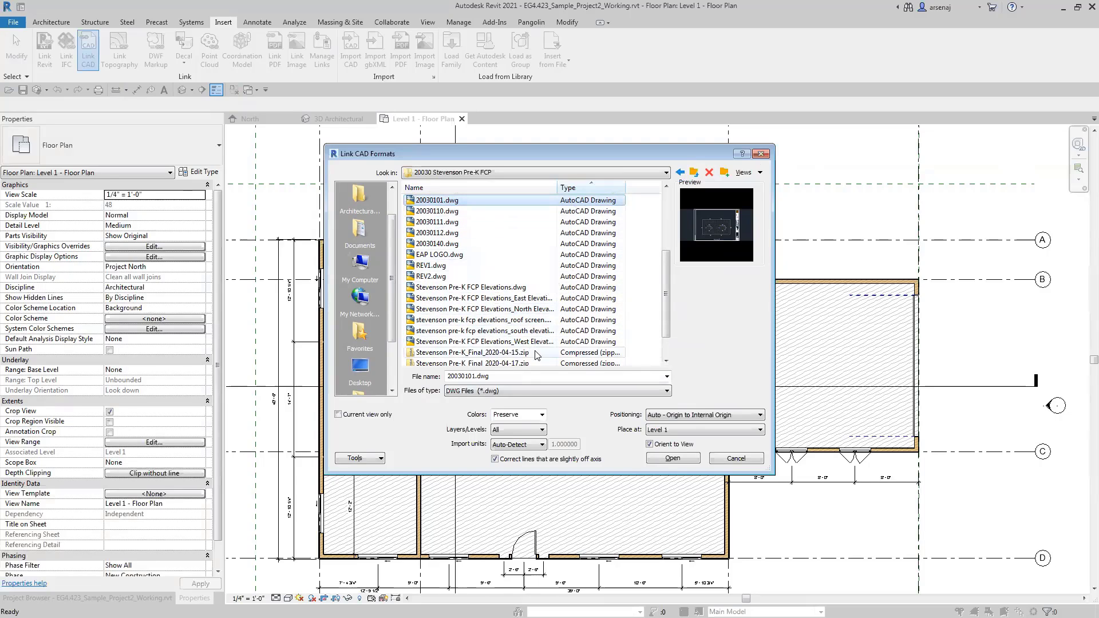
left_click(487, 342)
scroll(480, 269, "up", 3)
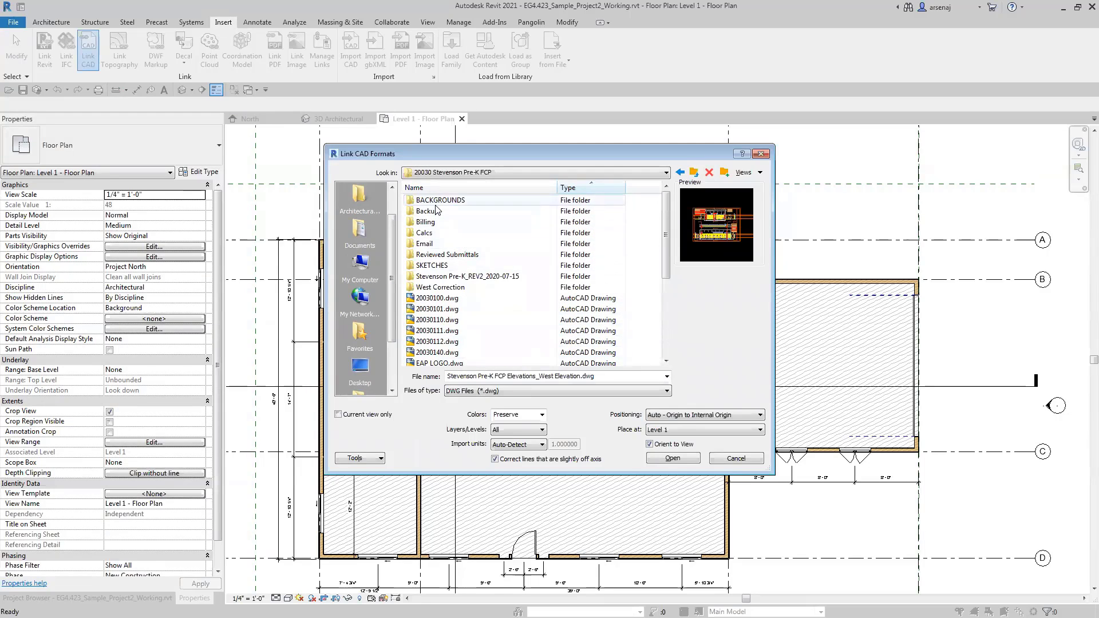
Open the BACKGROUNDS folder, widen the file list to show full names and select the a2-02 roof plan drawing
double_click(440, 200)
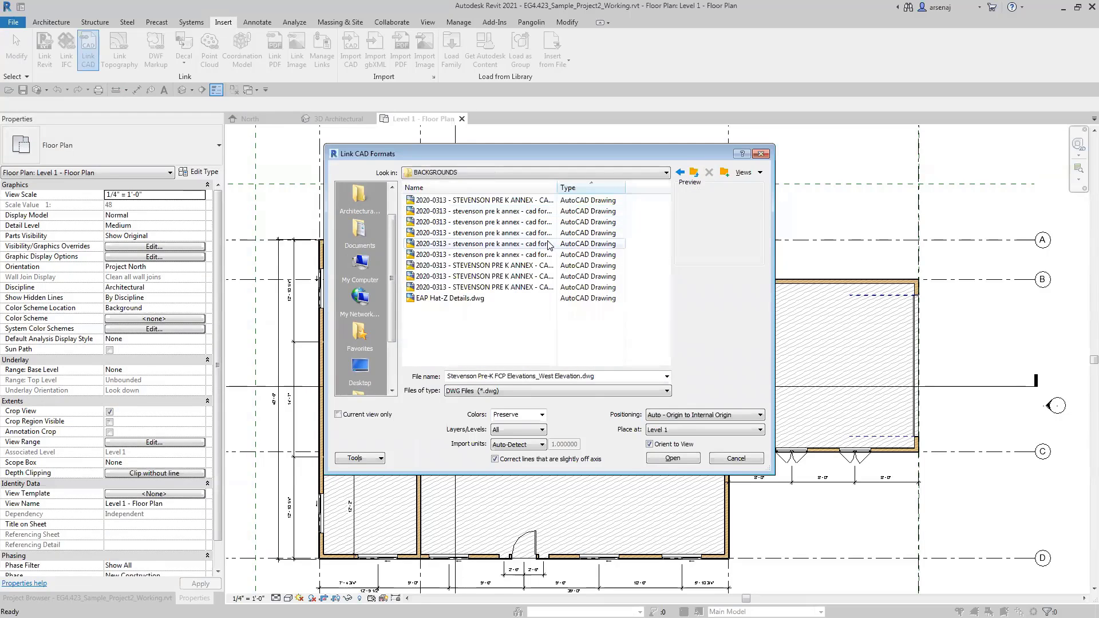
double_click(556, 188)
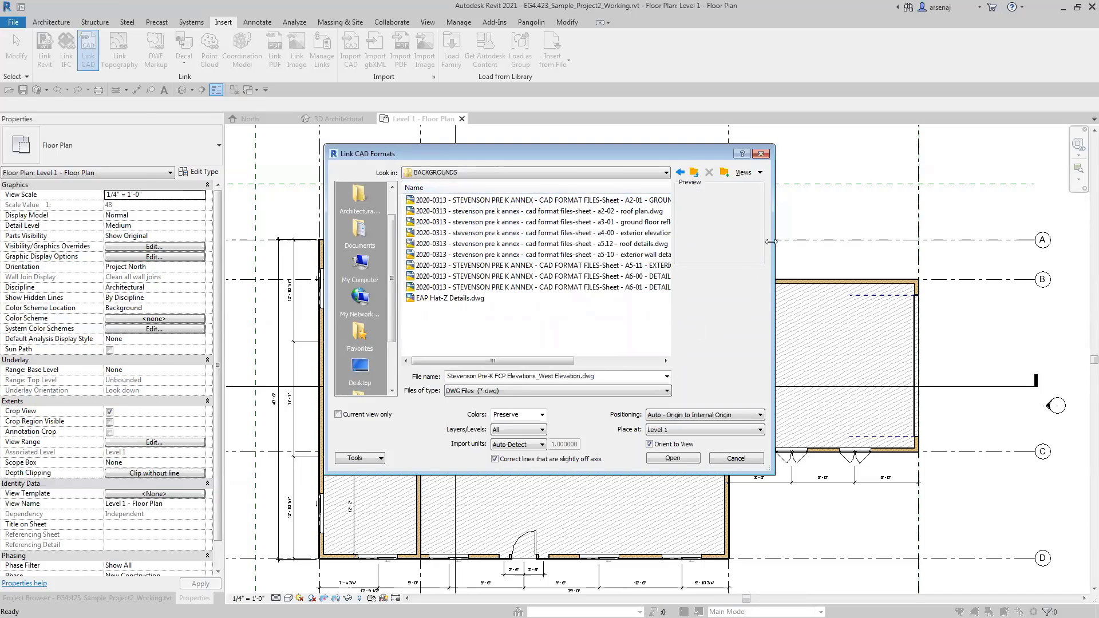
left_click_drag(770, 242, 976, 241)
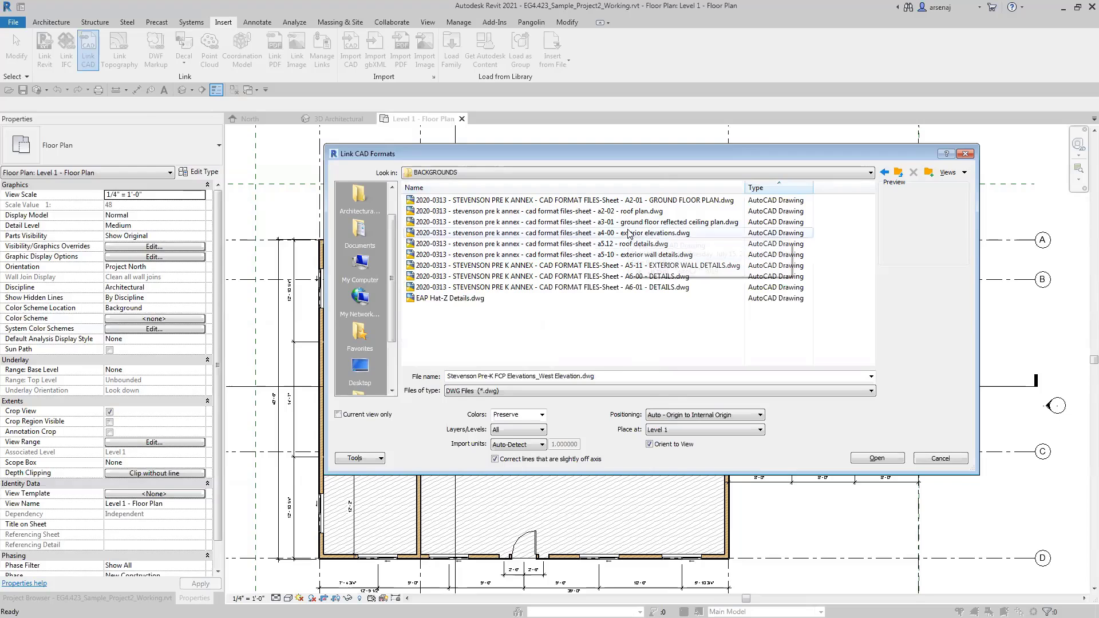
left_click(617, 213)
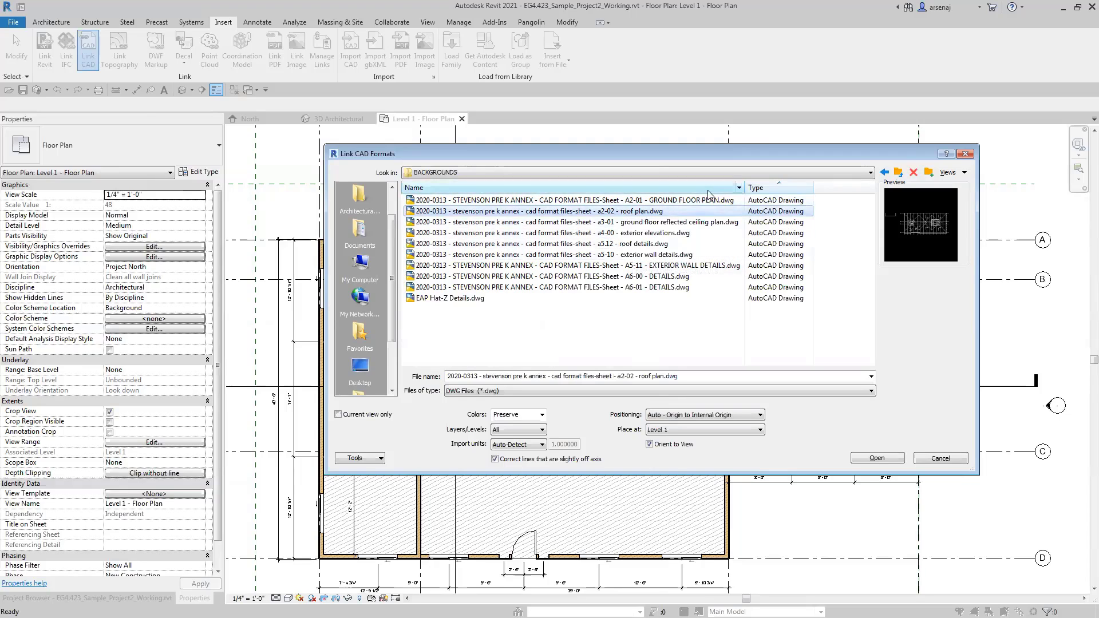
Limit the linked layers to Visible and set the link's colors to Black and White
left_click(542, 415)
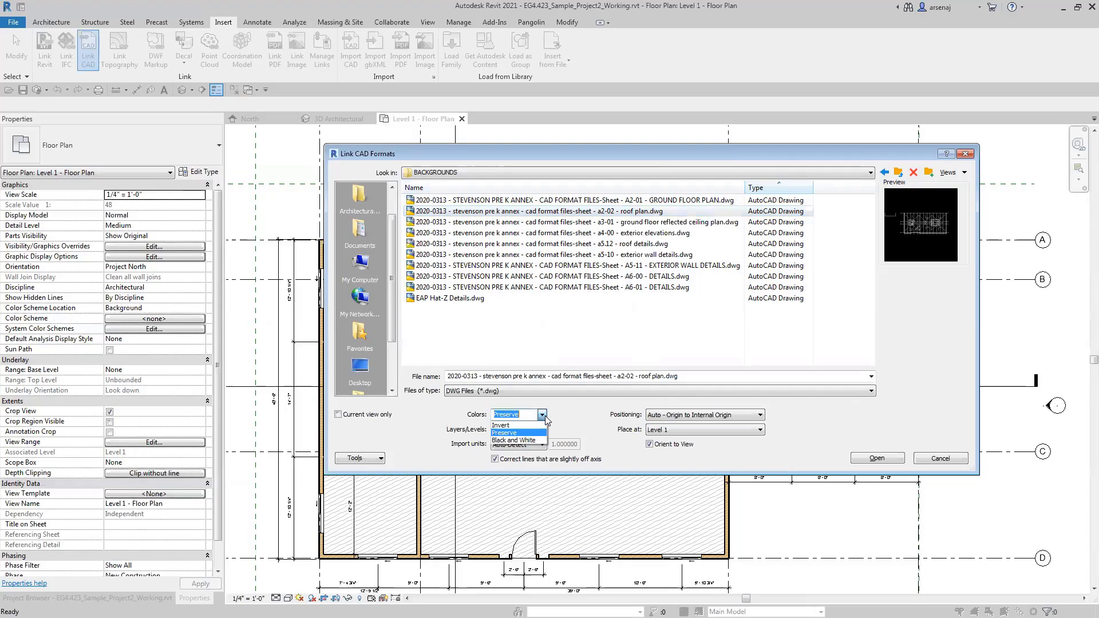
left_click(544, 416)
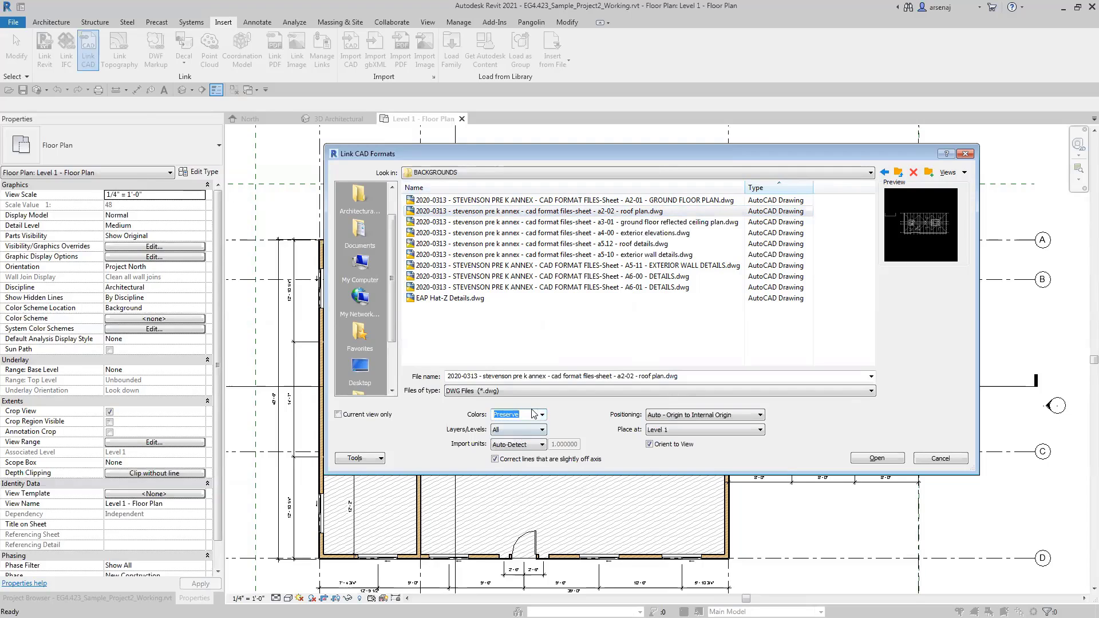
left_click(545, 417)
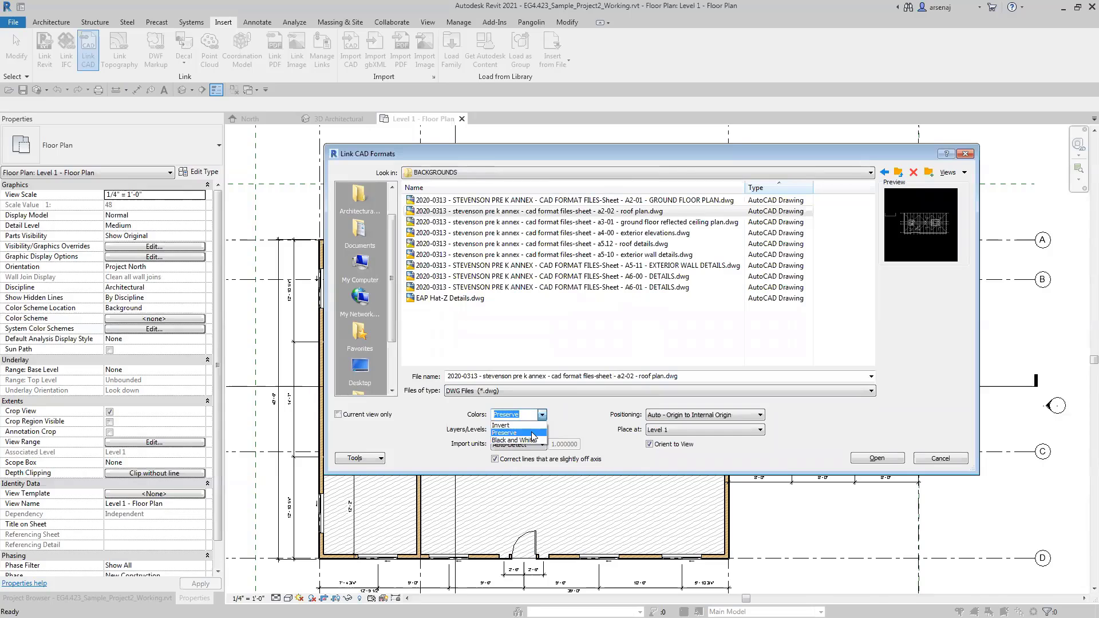
left_click(532, 433)
left_click(540, 430)
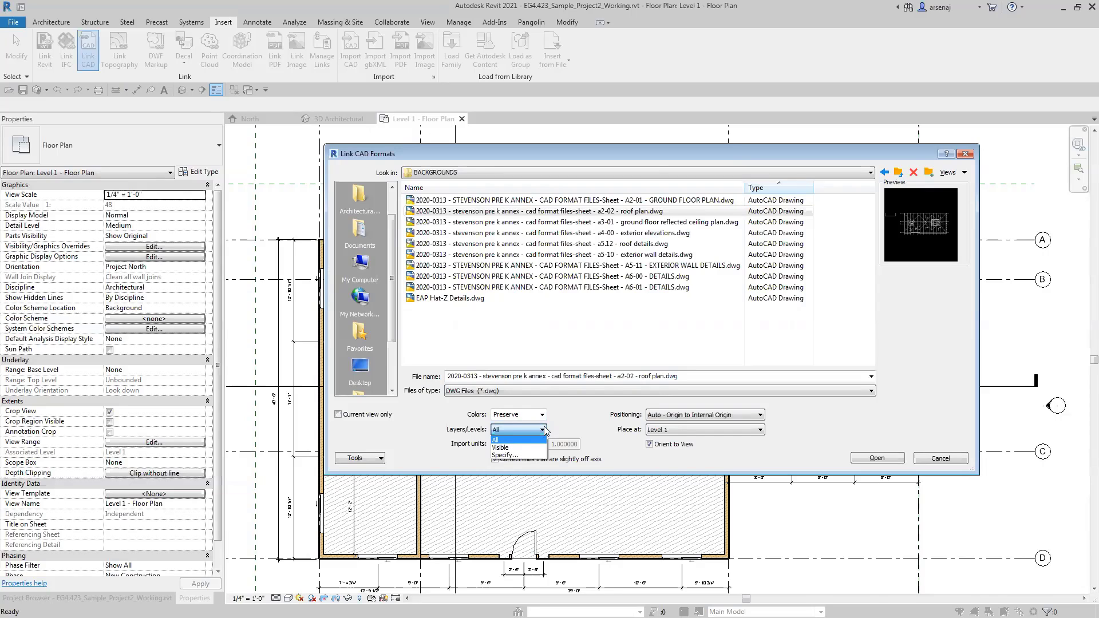
left_click(535, 447)
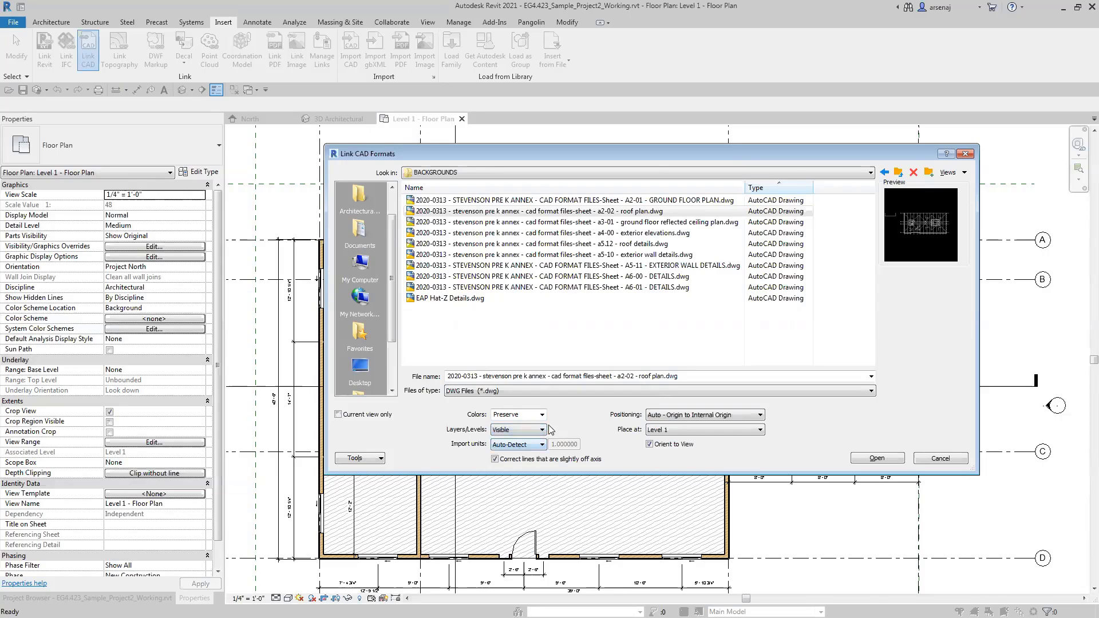
left_click(541, 414)
left_click(516, 439)
Keep the import units on Auto-Detect and set the positioning to Auto - Origin to Internal Origin
left_click(520, 448)
left_click(521, 448)
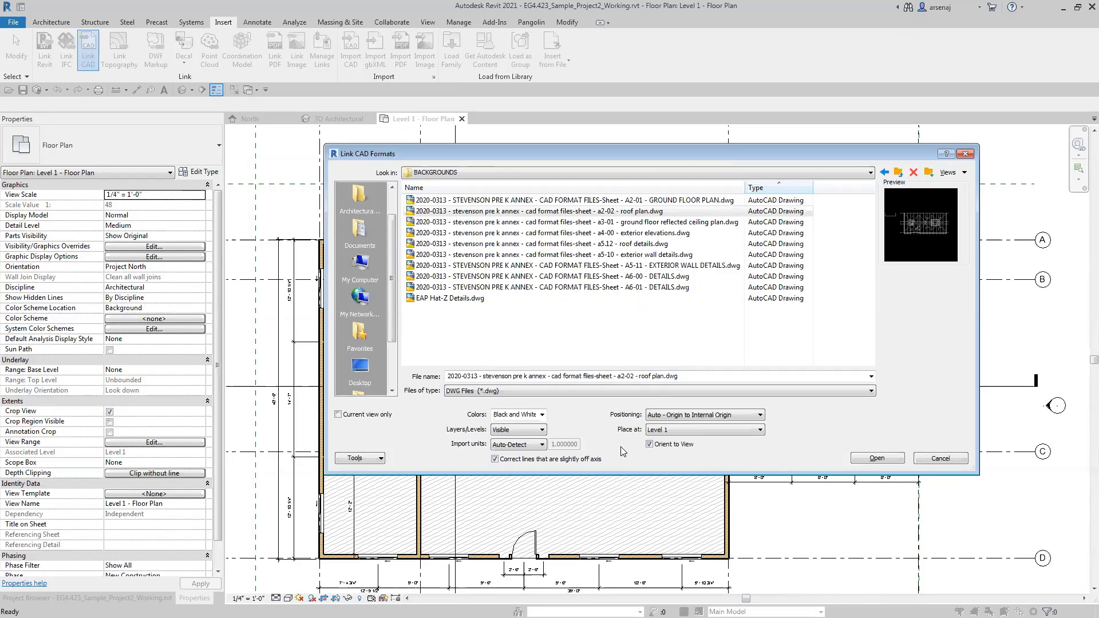
left_click(540, 444)
left_click(540, 445)
left_click(729, 417)
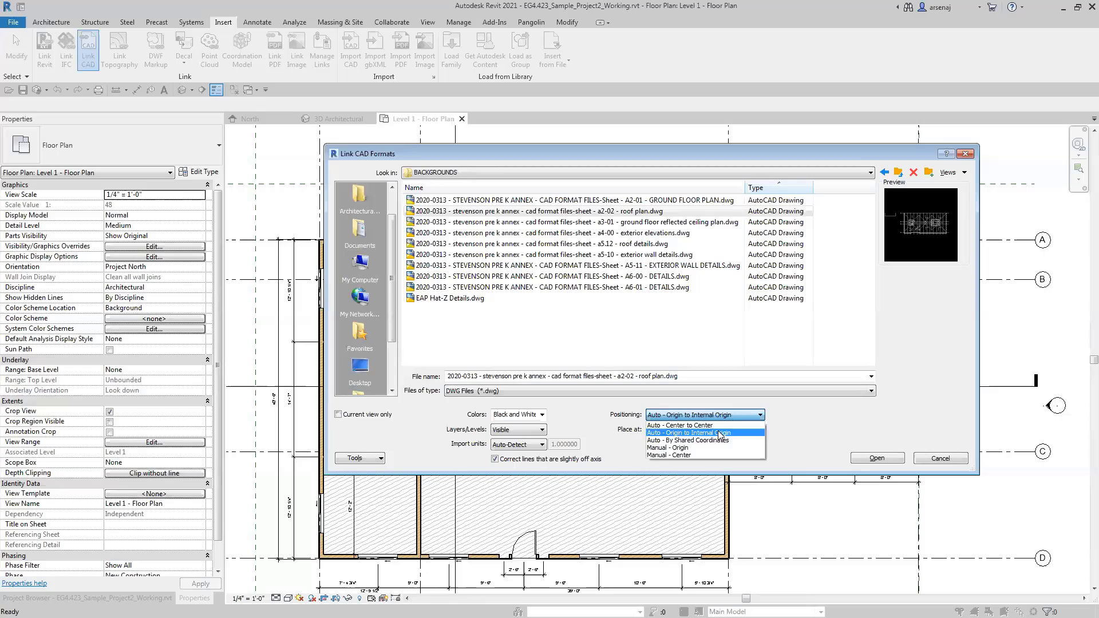
left_click(719, 432)
Keep Level 1 as the placement level and link the a2-02 roof plan drawing into the floor plan
left_click(718, 431)
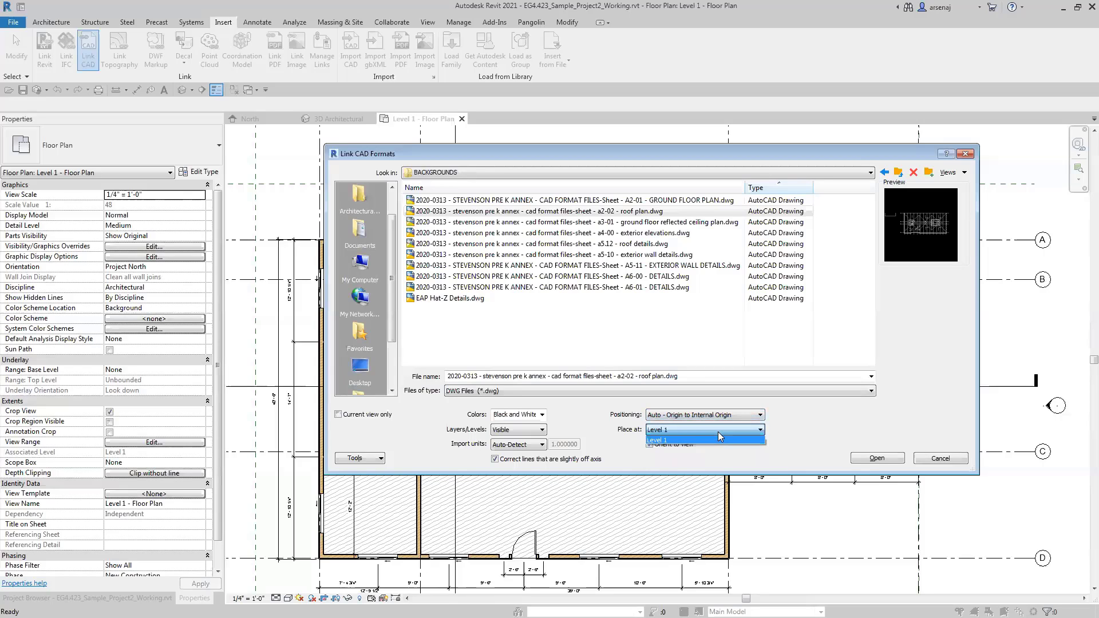
left_click(717, 434)
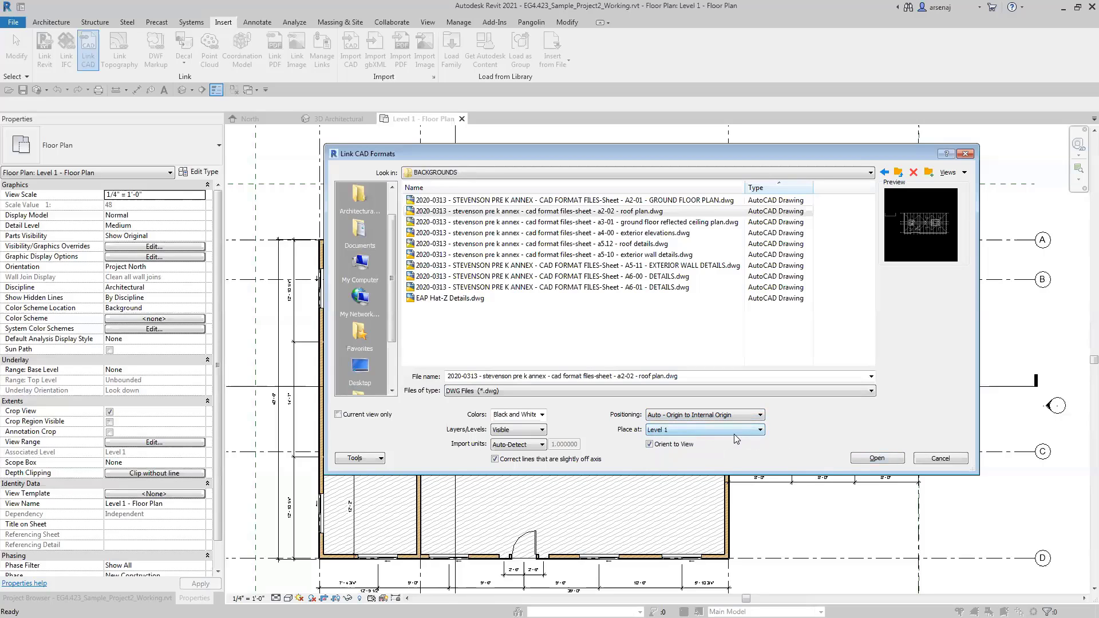
left_click(729, 430)
left_click(715, 431)
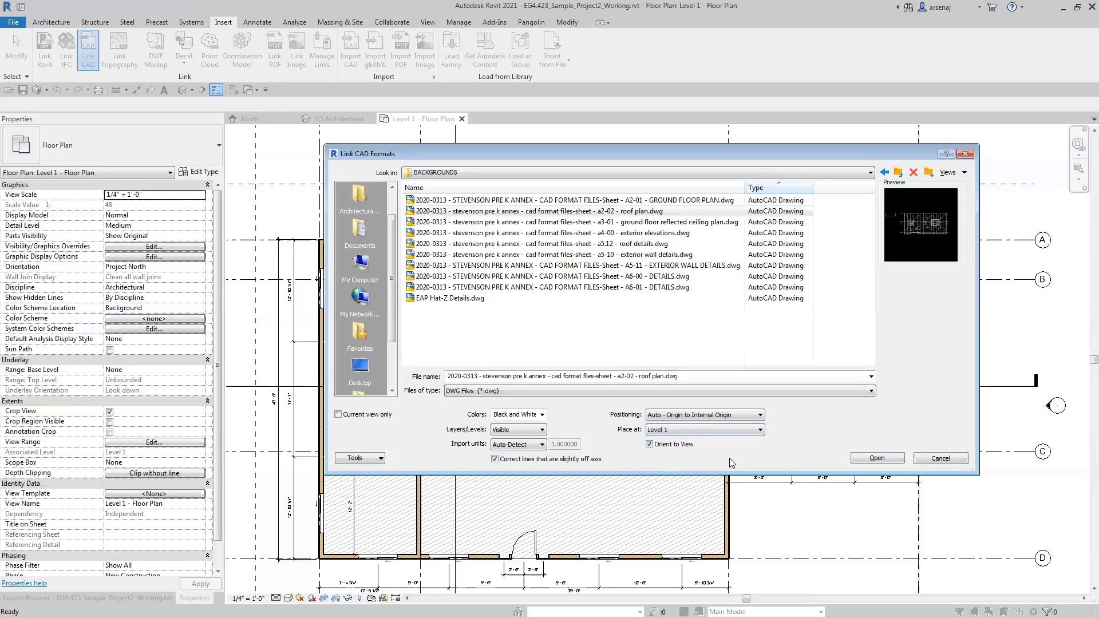
left_click(872, 460)
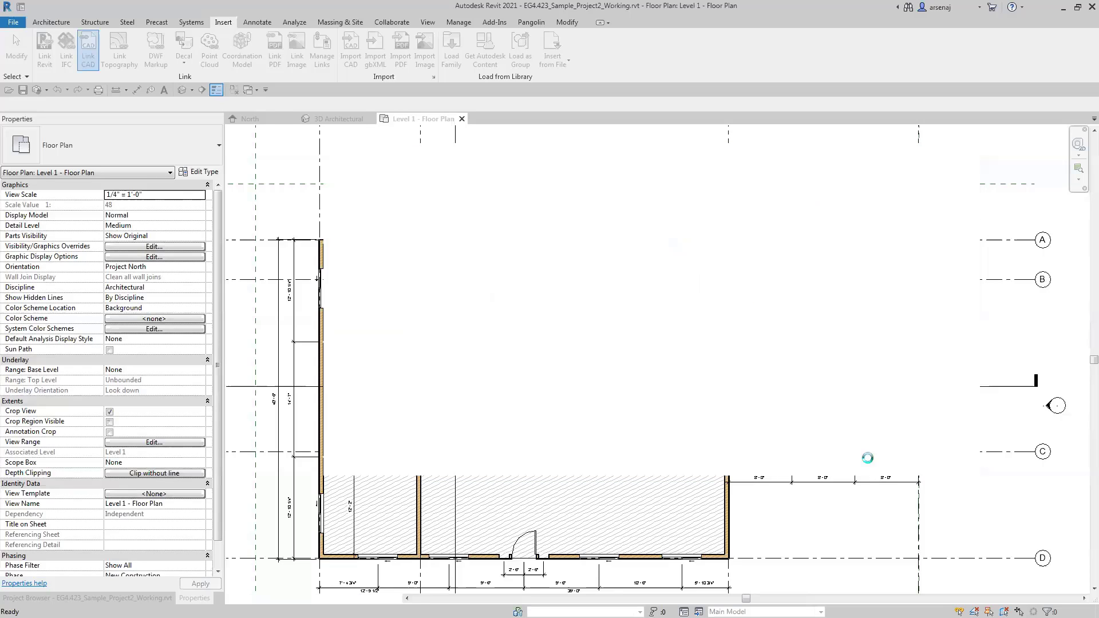
Turn off Crop View for the Level 1 floor plan to bring the whole linked drawing into view
scroll(867, 458, "down", 6)
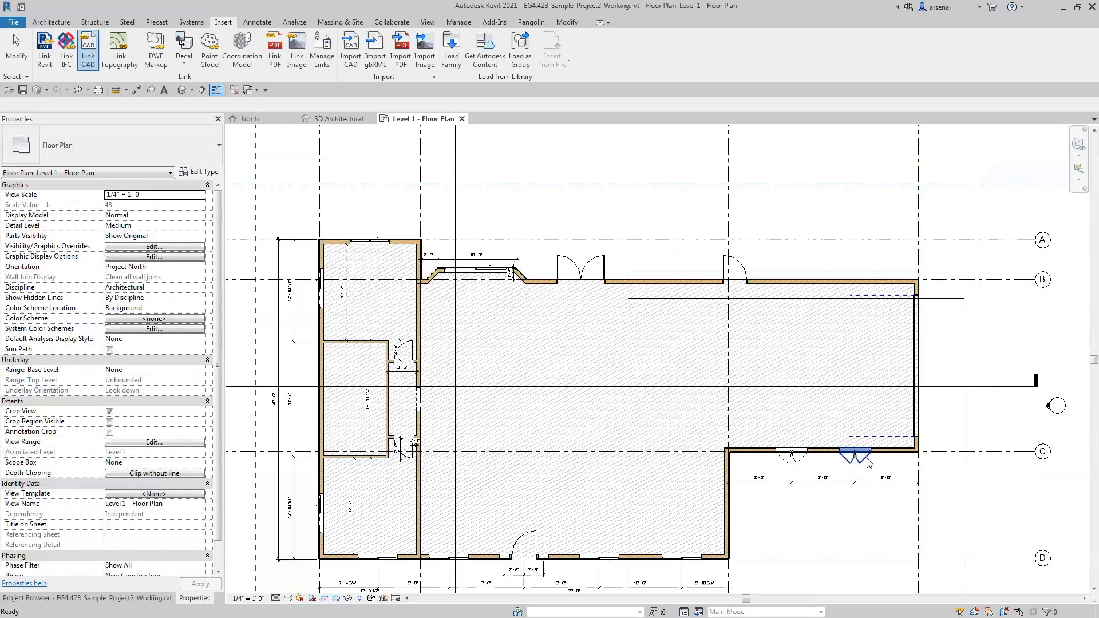
scroll(739, 467, "down", 3)
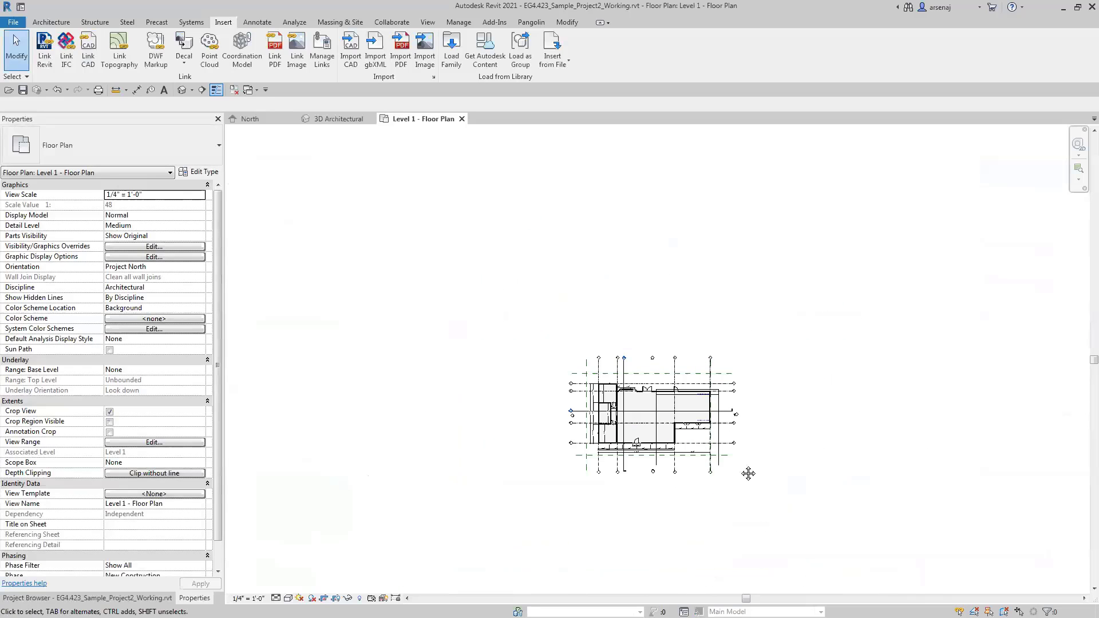
left_click(110, 412)
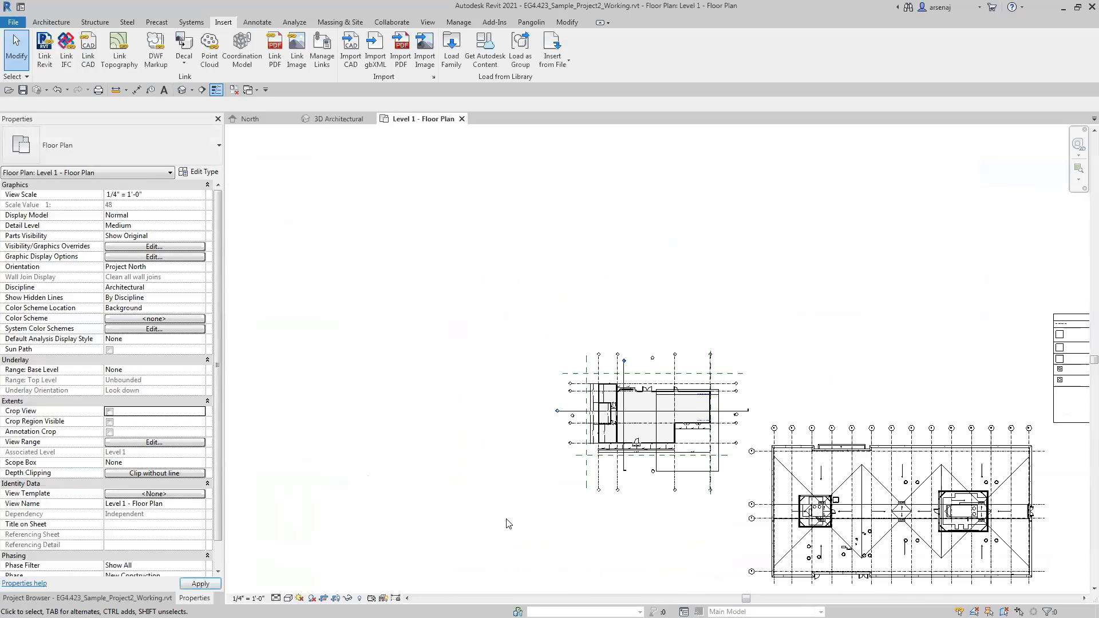
middle_click_drag(662, 527, 565, 446)
scroll(566, 447, "down", 1)
scroll(691, 471, "up", 1)
middle_click_drag(783, 434, 727, 442)
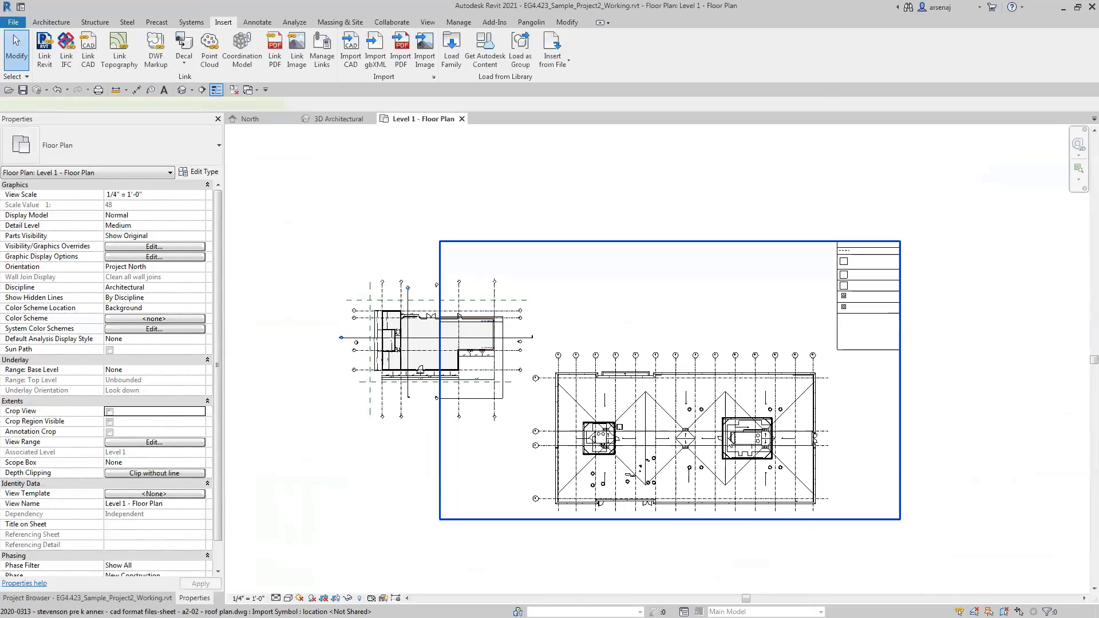
Examine the linked roof plan and its extents in relation to the building model
left_click(740, 447)
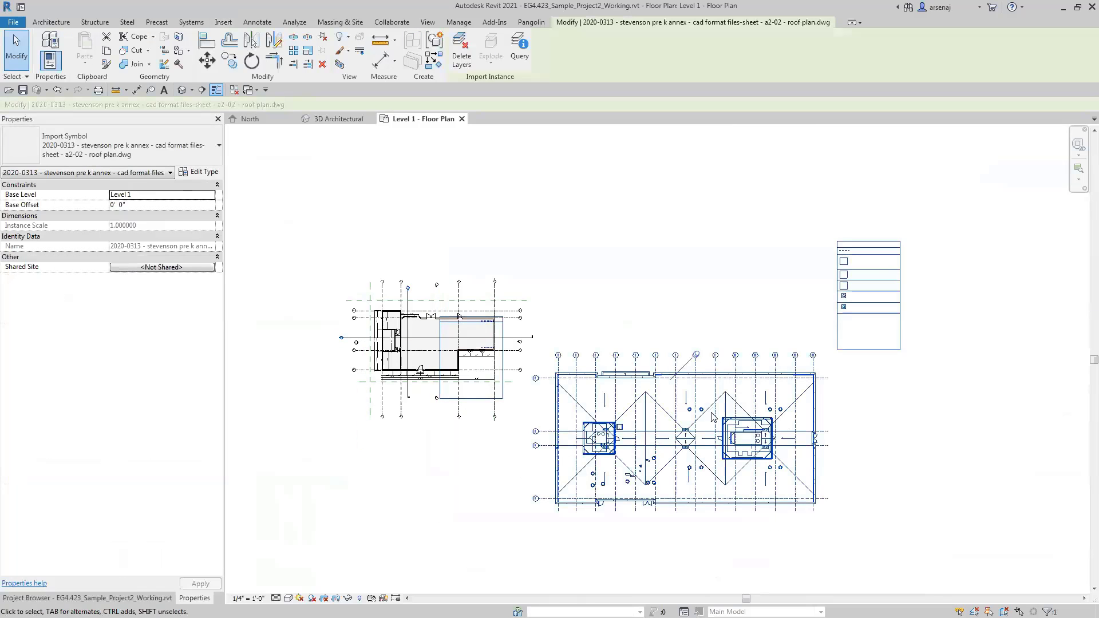
key("Escape")
scroll(381, 371, "up", 2)
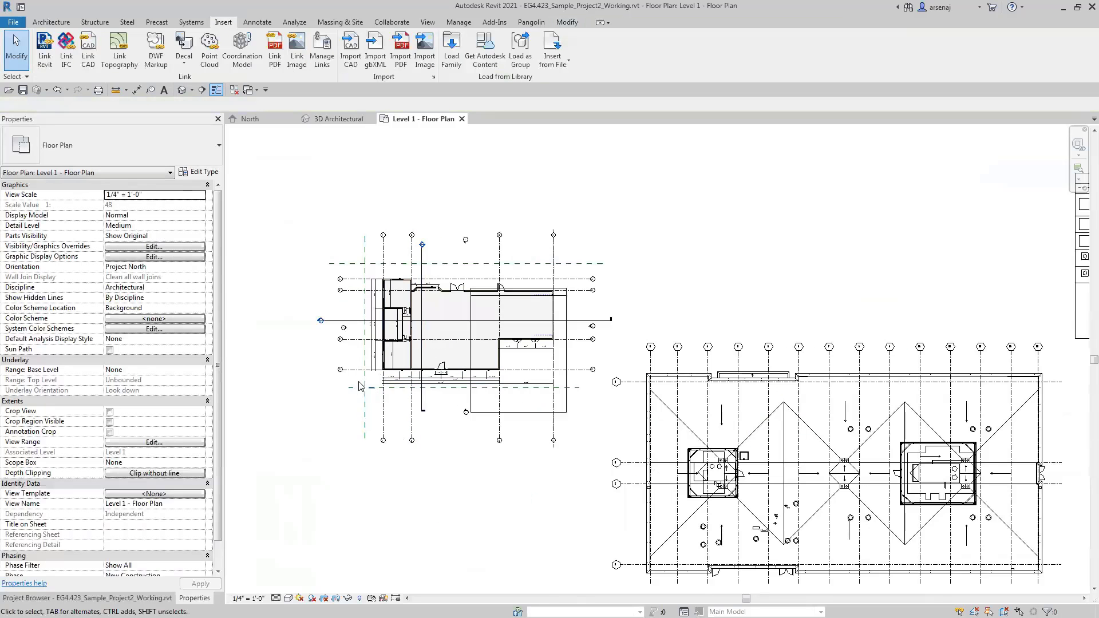
scroll(409, 427, "down", 1)
middle_click_drag(572, 470, 484, 414)
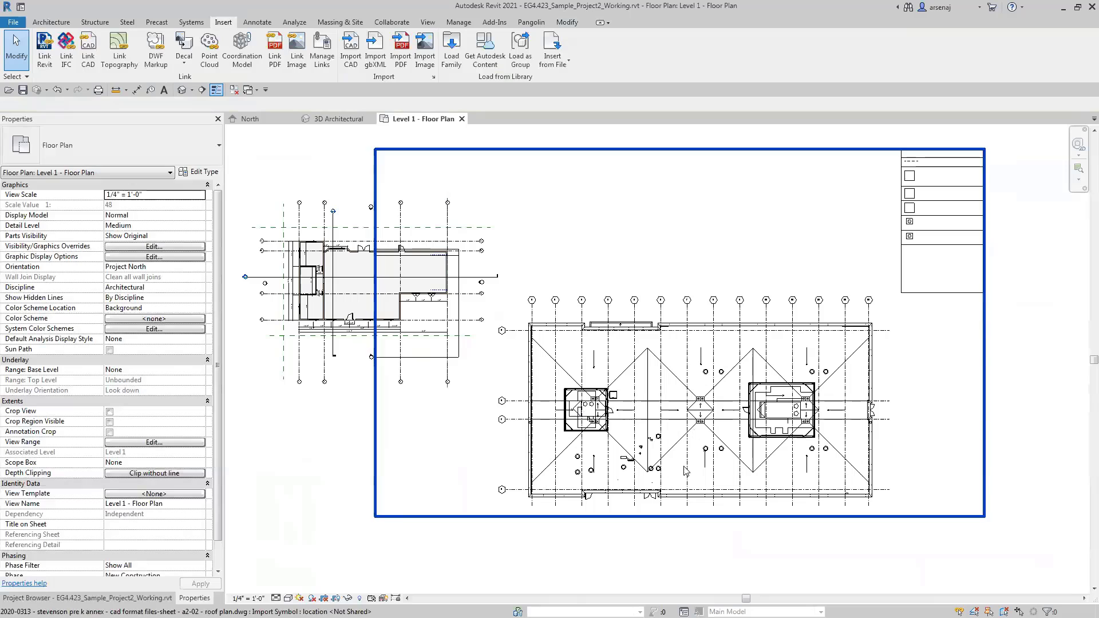
left_click(700, 429)
key("Escape")
scroll(701, 434, "up", 1)
scroll(702, 438, "up", 2)
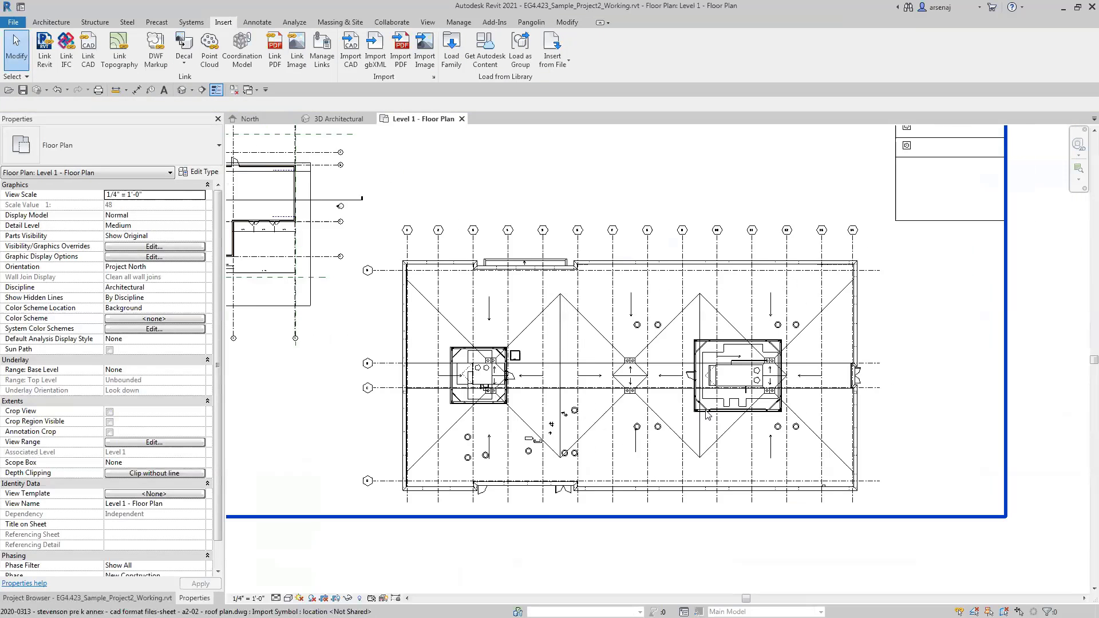
middle_click_drag(700, 428, 738, 449)
Unpin the linked roof plan and try moving it so that it overlaps the building model
left_click(685, 327)
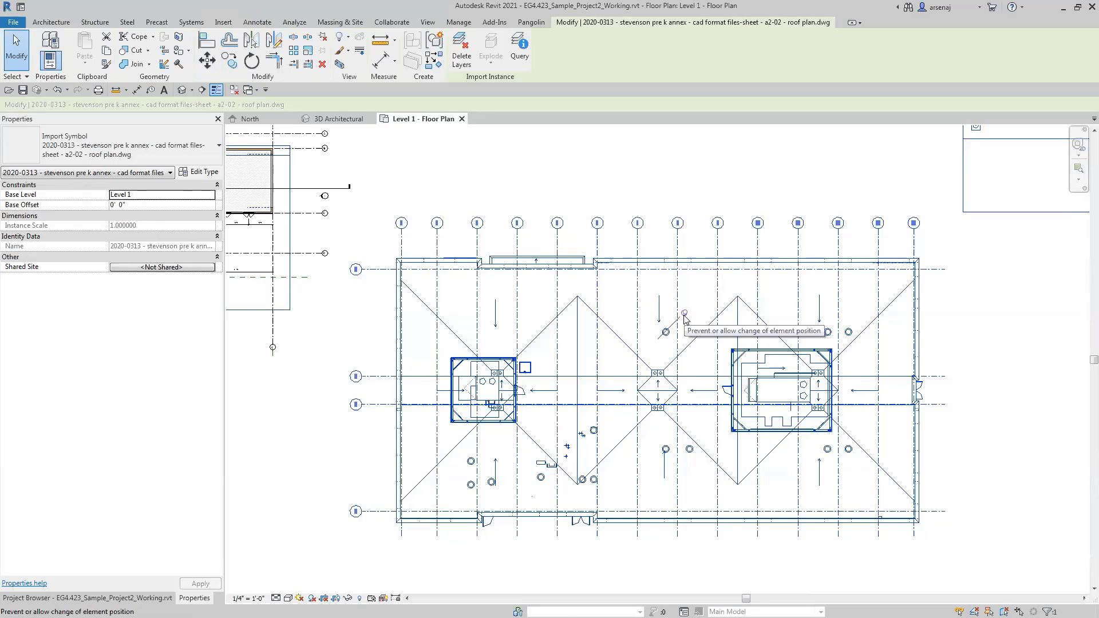
left_click(327, 41)
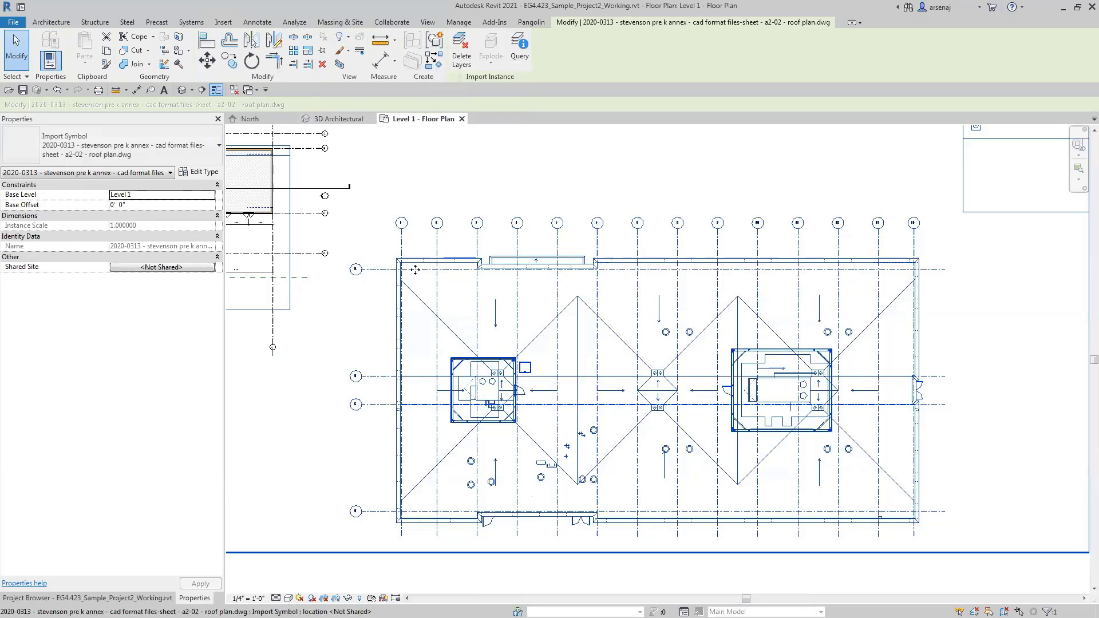
scroll(571, 402, "down", 2)
left_click_drag(571, 402, 394, 235)
middle_click_drag(586, 358, 722, 430)
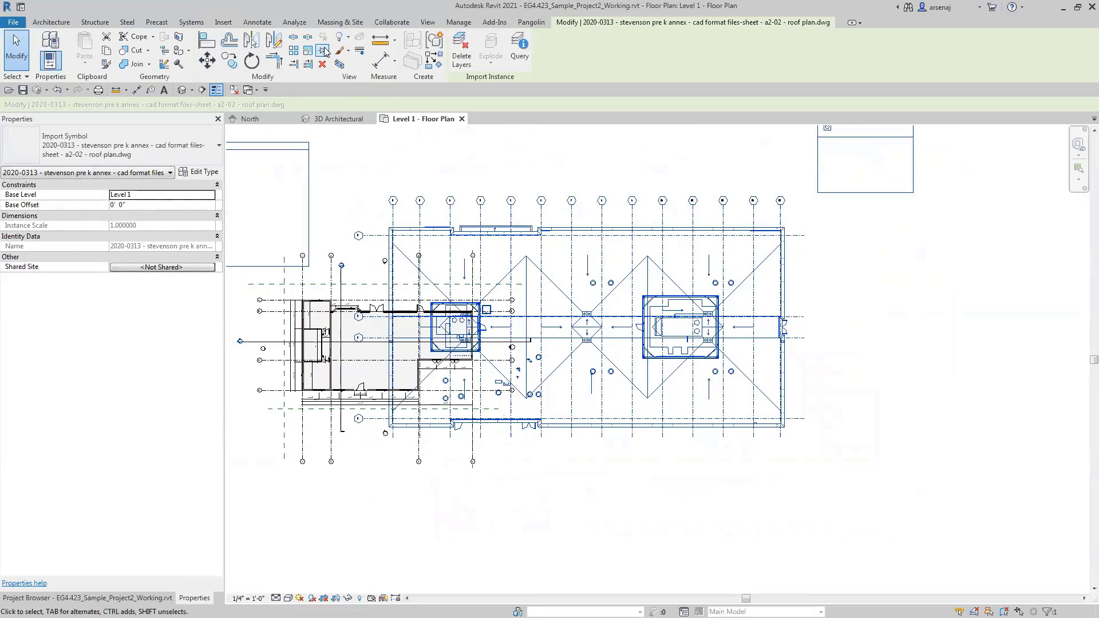
middle_click_drag(661, 333, 697, 367)
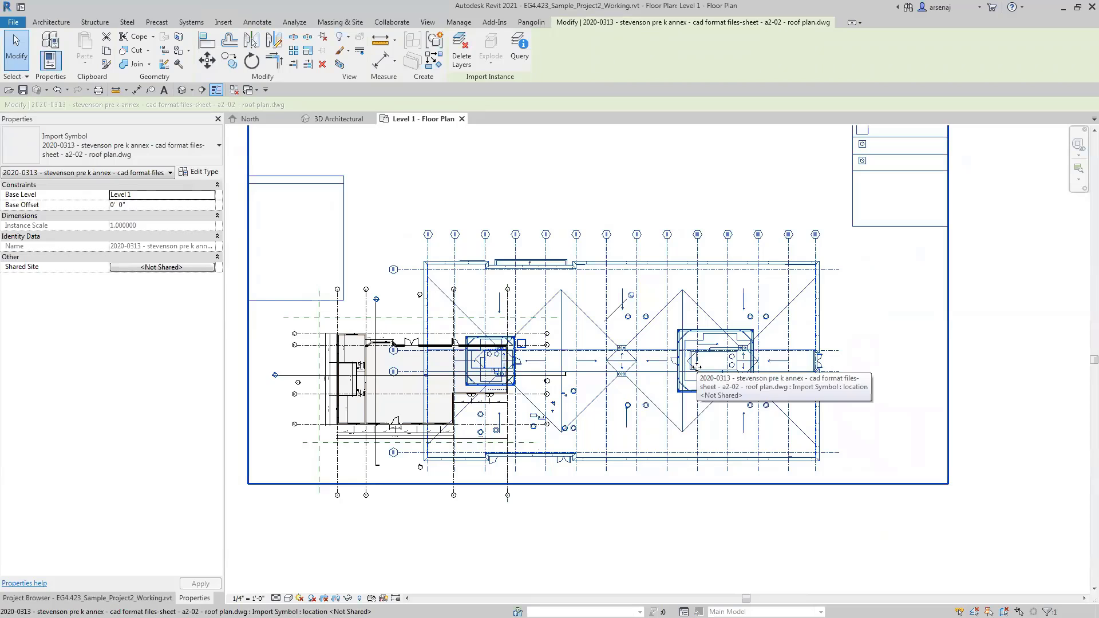
Undo the move of the linked roof plan and leave the drawing deselected
key("ctrl+z")
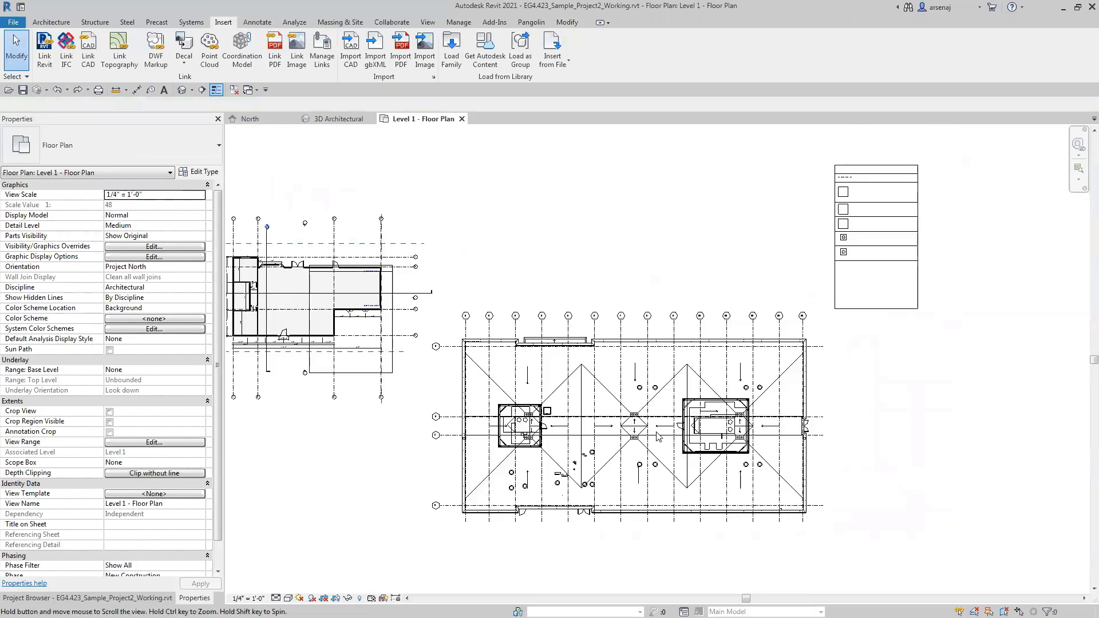
scroll(677, 433, "down", 1)
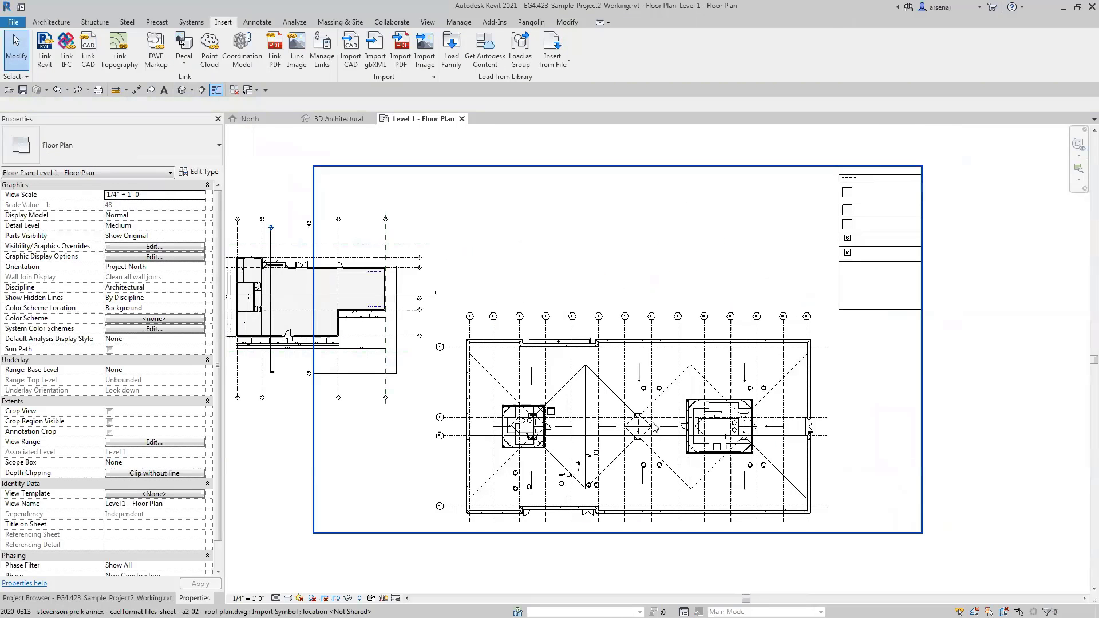
left_click(658, 427)
key("Escape")
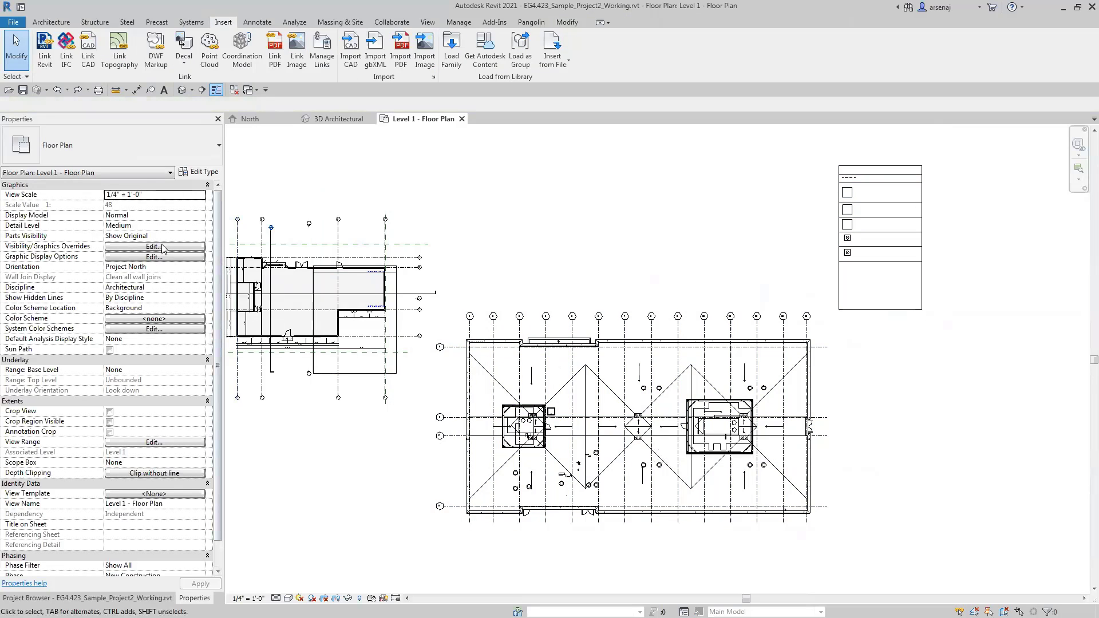
Examine the linked roof plan's layers among the imported categories in the Level 1 floor plan's Visibility/Graphic Overrides
left_click(426, 22)
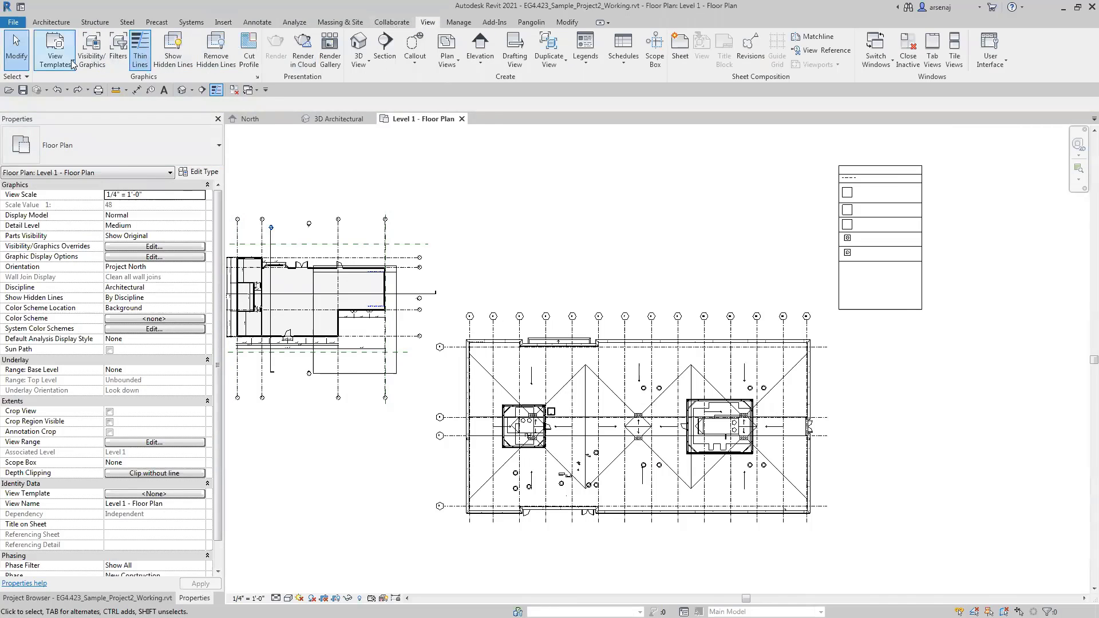
left_click(91, 49)
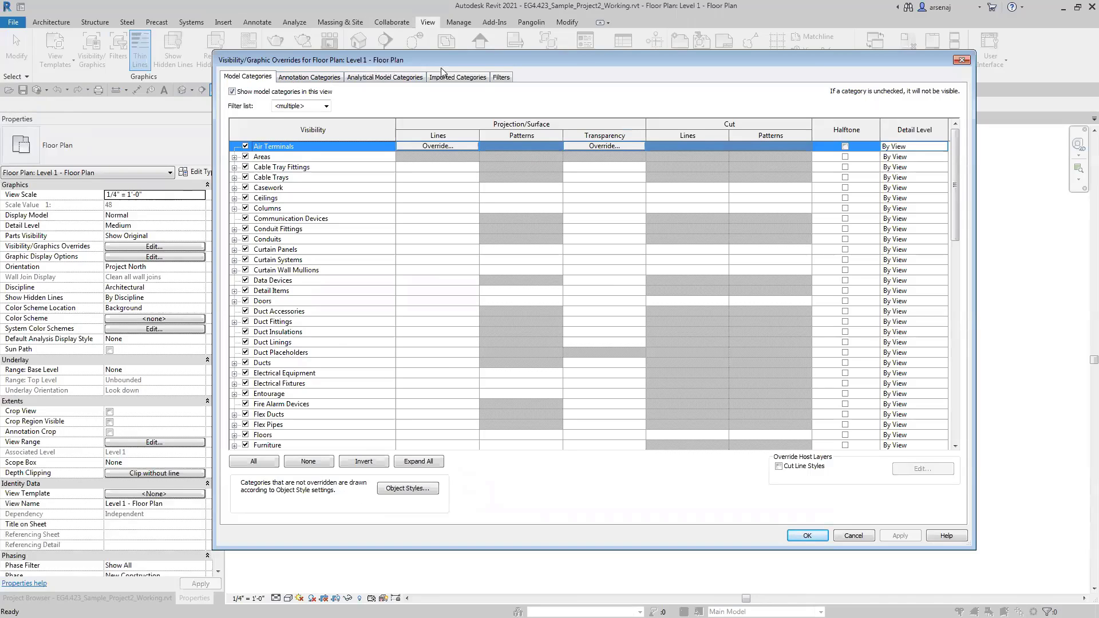
left_click(457, 77)
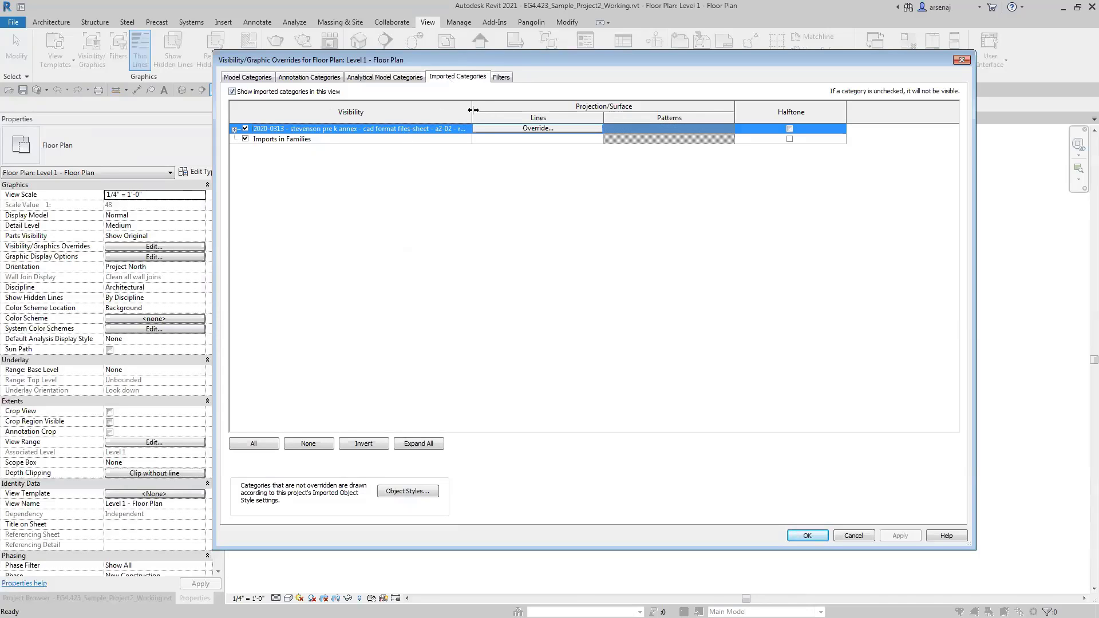
left_click_drag(471, 107, 528, 117)
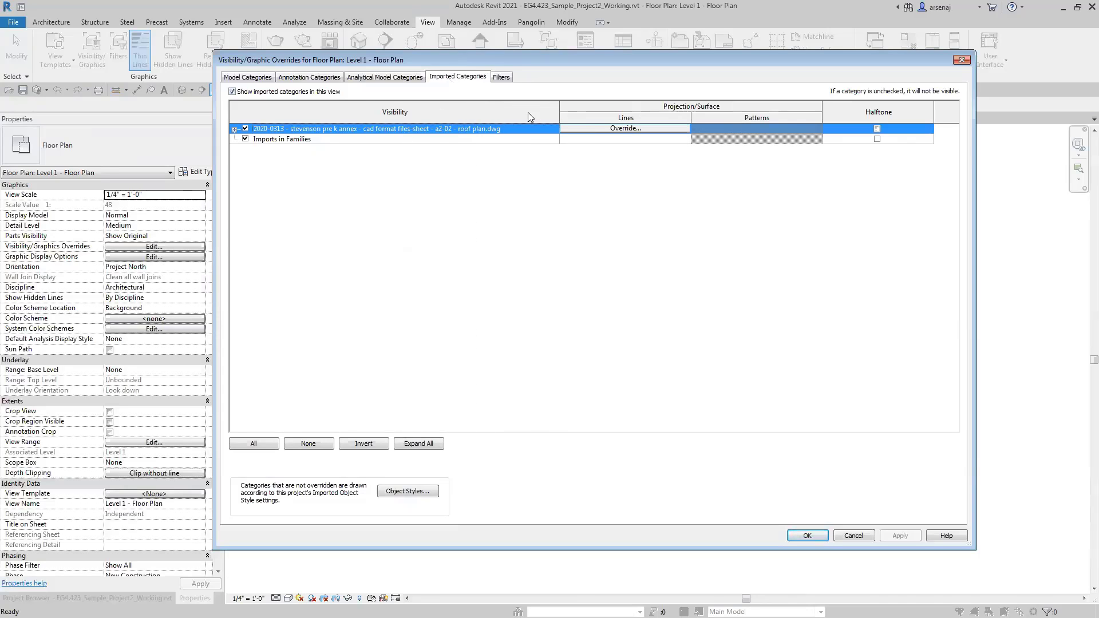
left_click(234, 130)
left_click(297, 149)
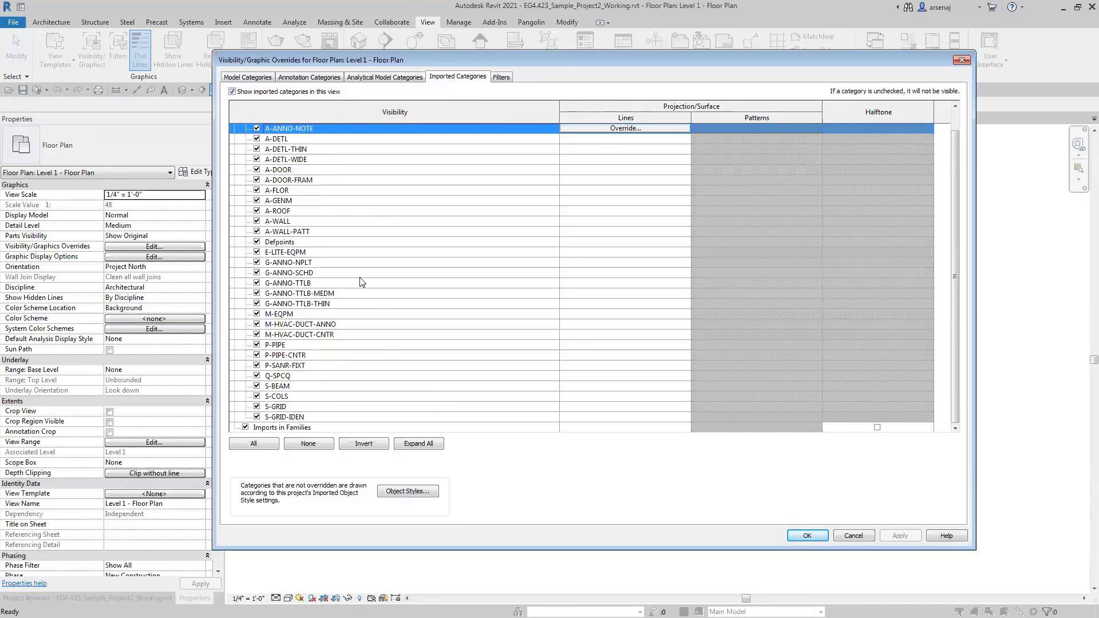
scroll(391, 314, "down", 1)
scroll(404, 309, "up", 1)
scroll(413, 310, "down", 1)
scroll(284, 283, "up", 1)
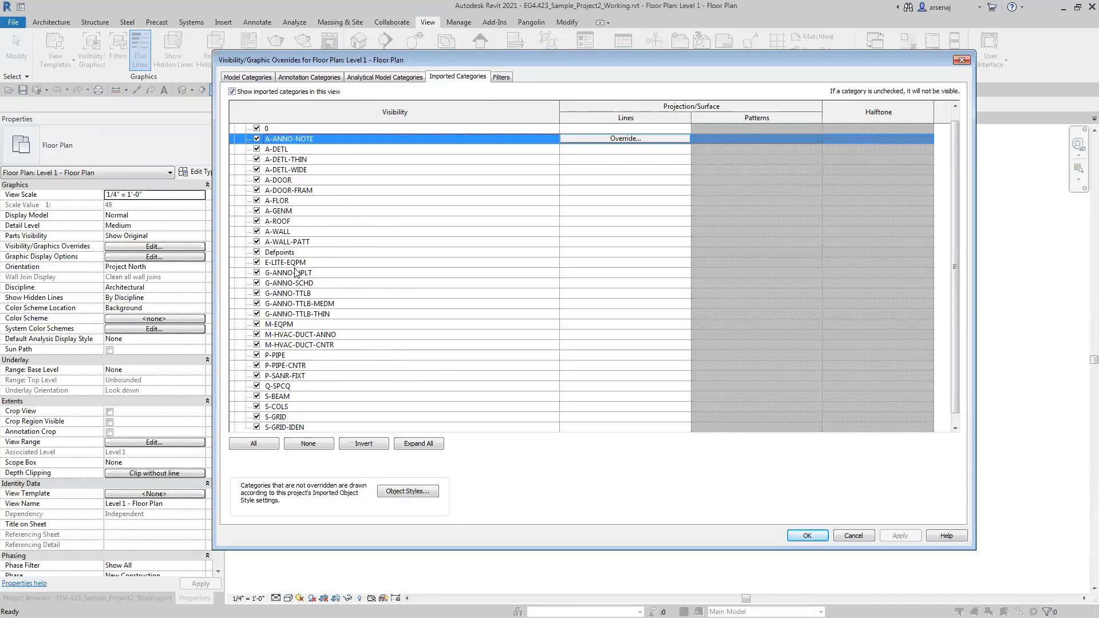
scroll(346, 420, "down", 1)
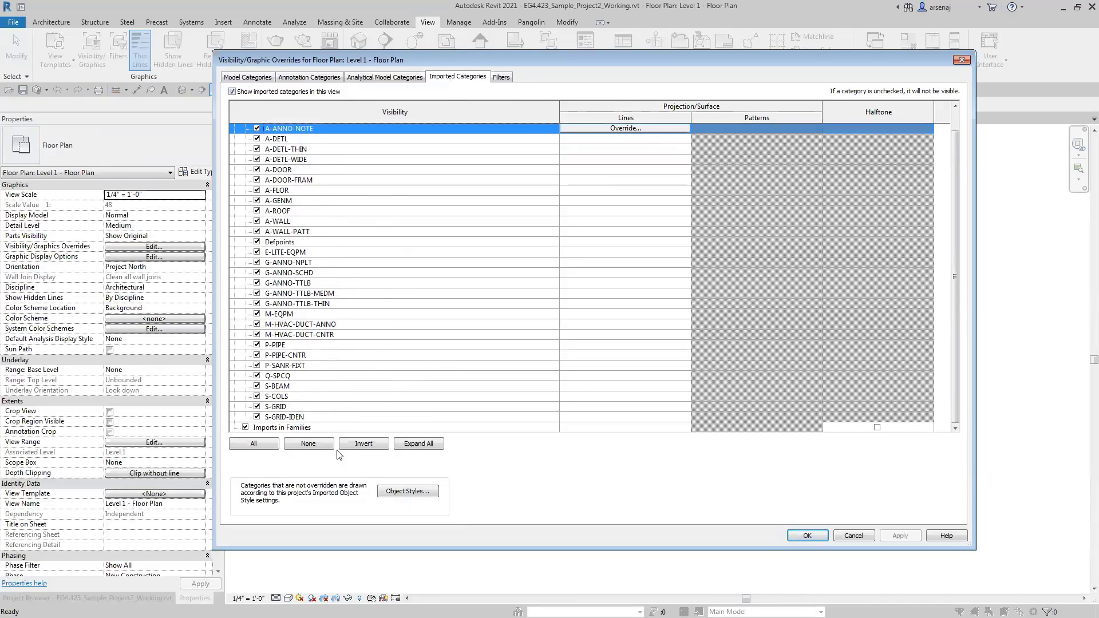
In the imported Object Styles, set the line color of the roof plan's layers from A-DETL-THIN through S-GRID-IDEN to red and apply it
left_click(417, 491)
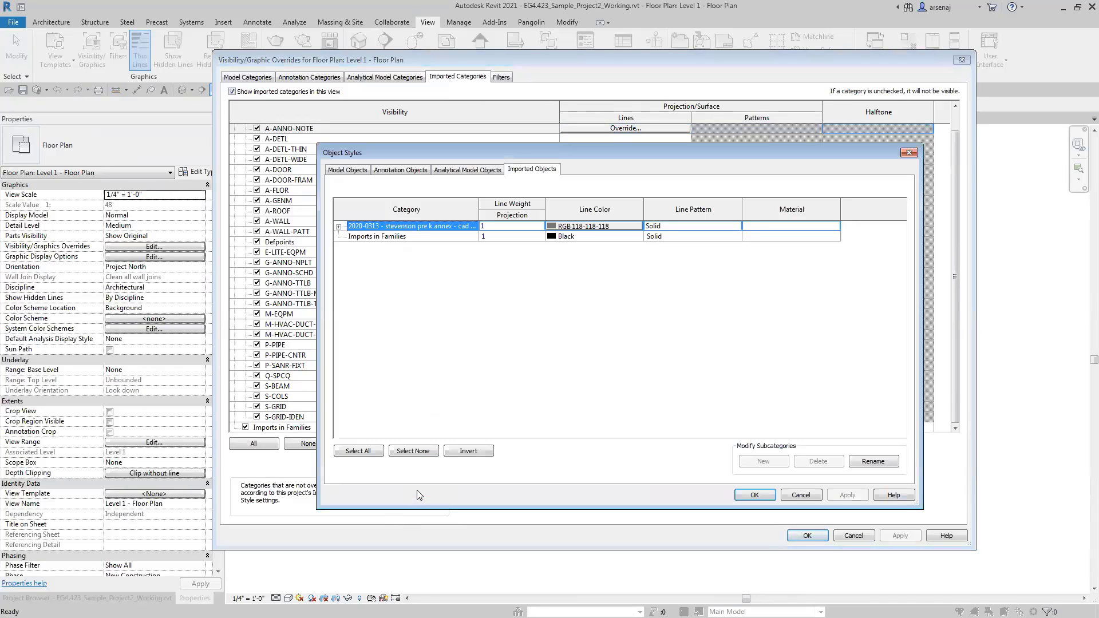
left_click(339, 227)
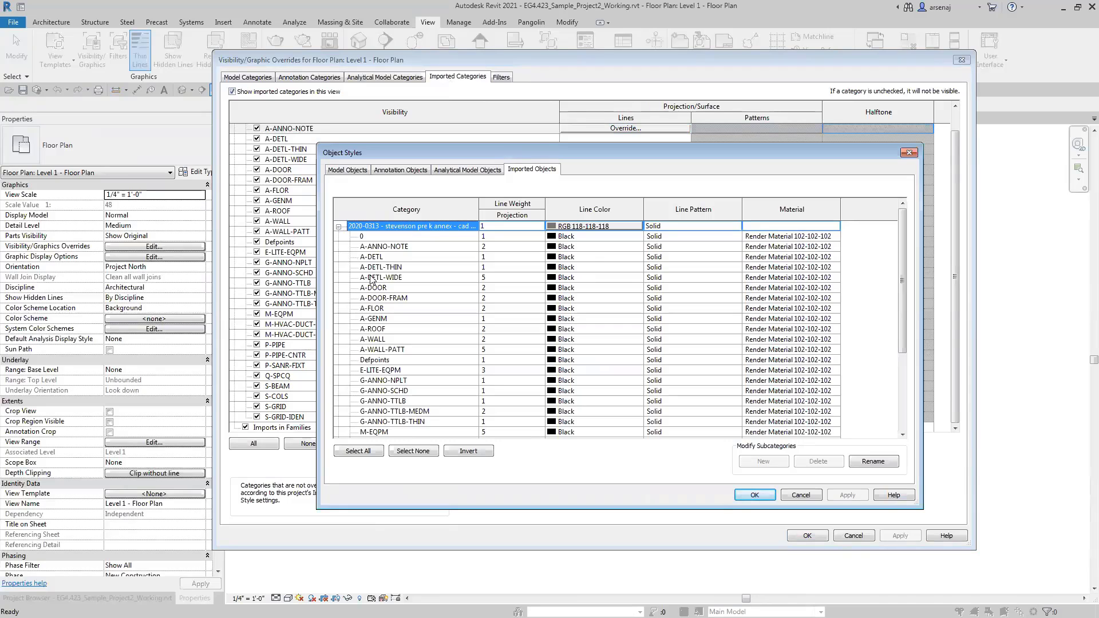
left_click(413, 267)
scroll(413, 268, "down", 4)
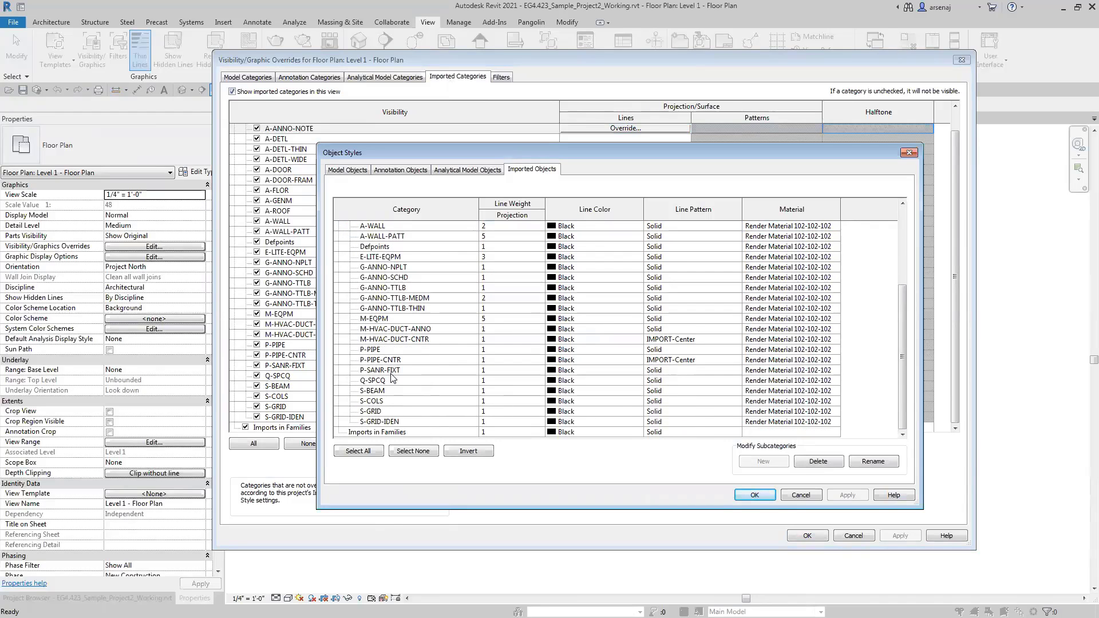
scroll(532, 400, "up", 4)
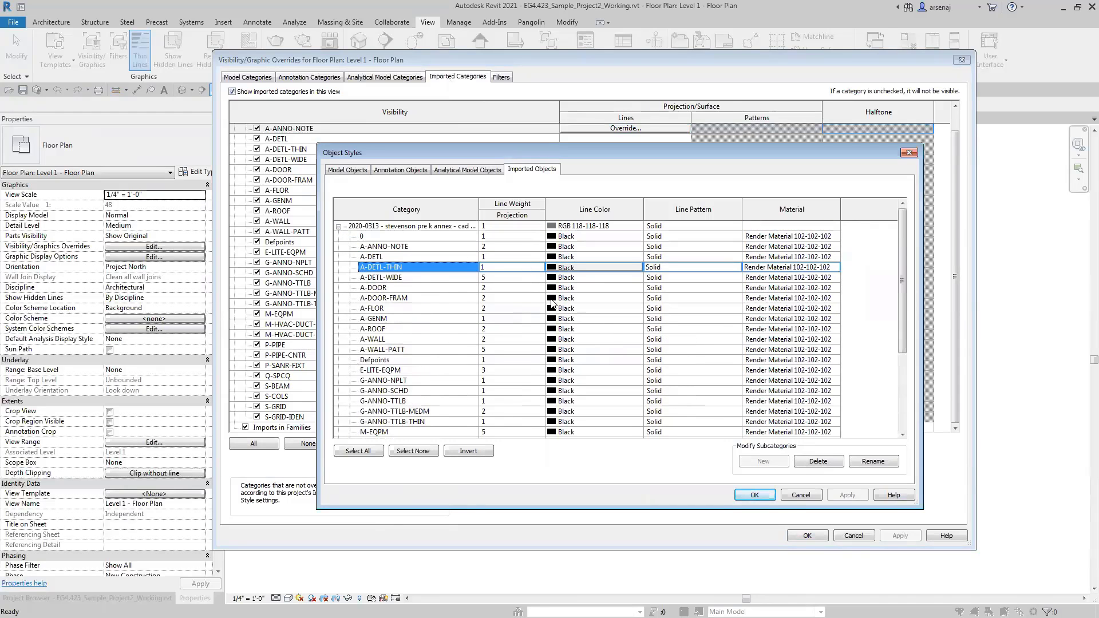
scroll(546, 321, "down", 1)
scroll(535, 343, "up", 1)
scroll(434, 248, "down", 4)
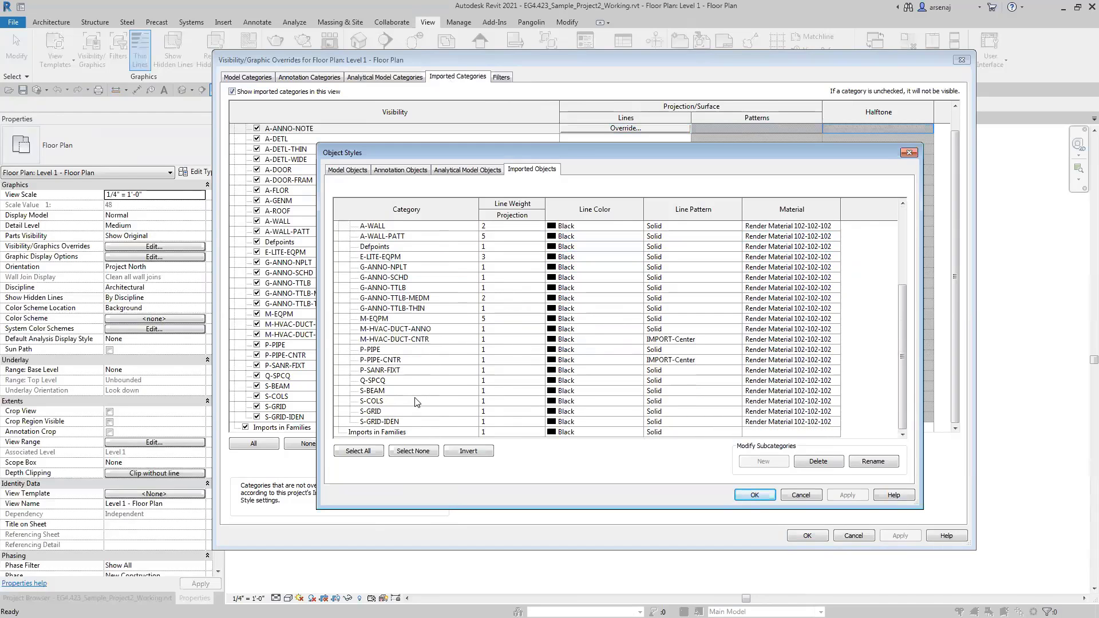
left_click(422, 423, "shift")
left_click(579, 422)
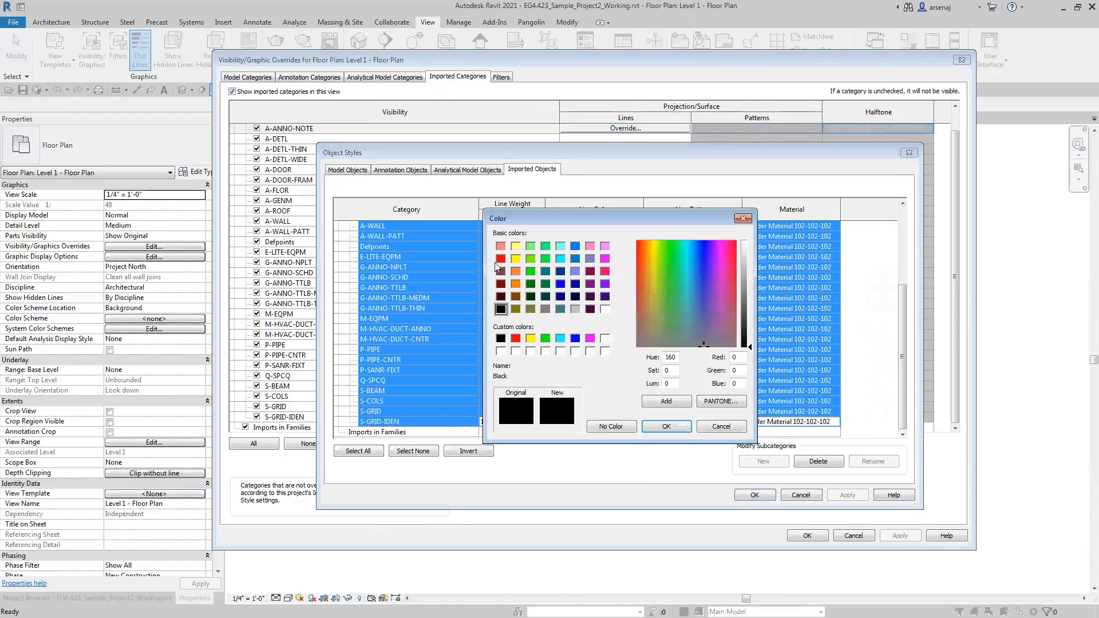
left_click(515, 338)
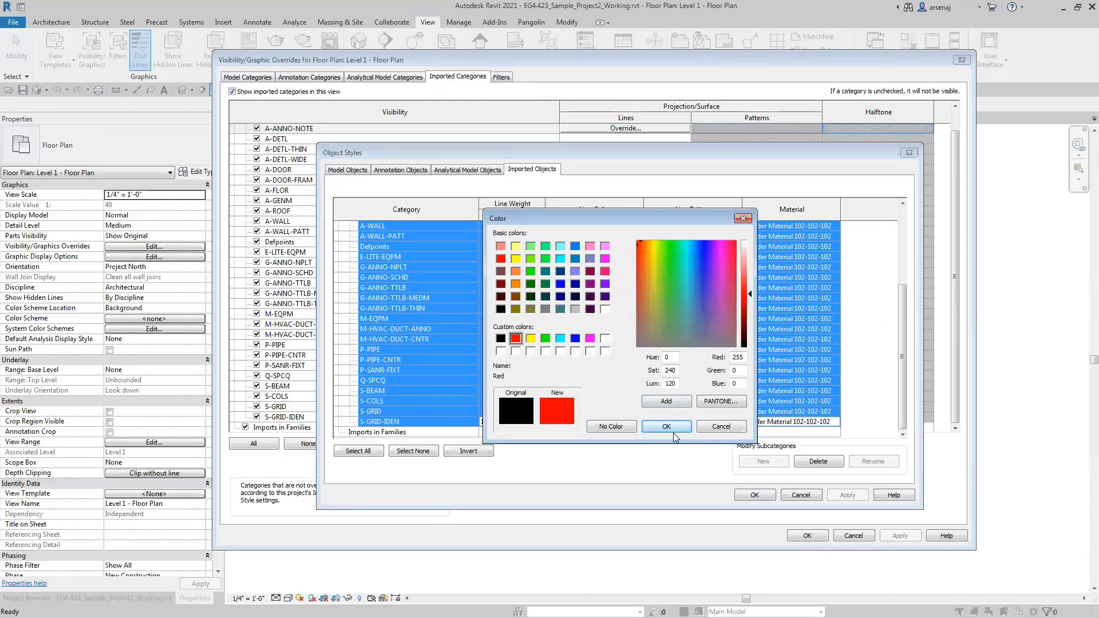
left_click(671, 429)
left_click(755, 494)
left_click(807, 535)
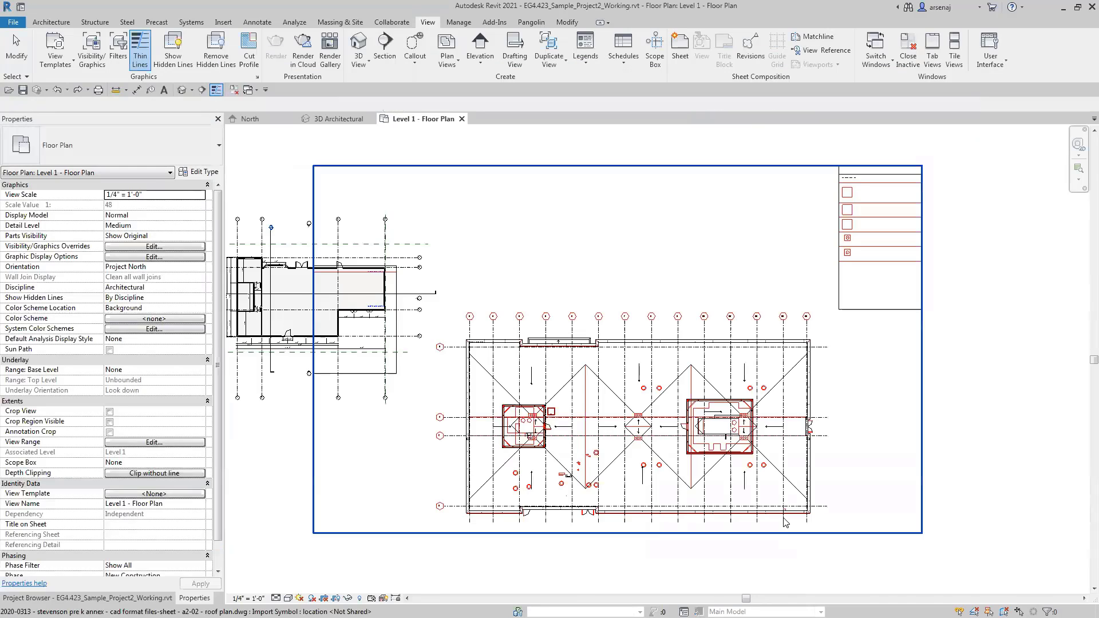
Examine the linked roof plan's line colors around the roof edges, the corner near grid 14 and the rooftop structures
scroll(807, 443, "up", 4)
scroll(803, 436, "down", 2)
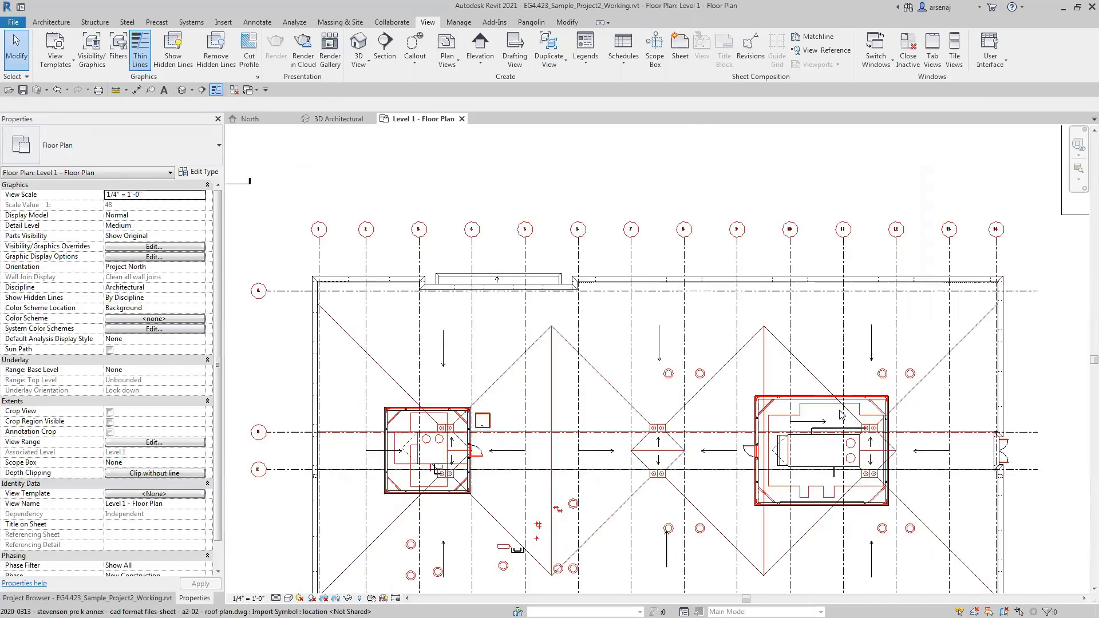
scroll(803, 437, "up", 2)
scroll(871, 253, "up", 4)
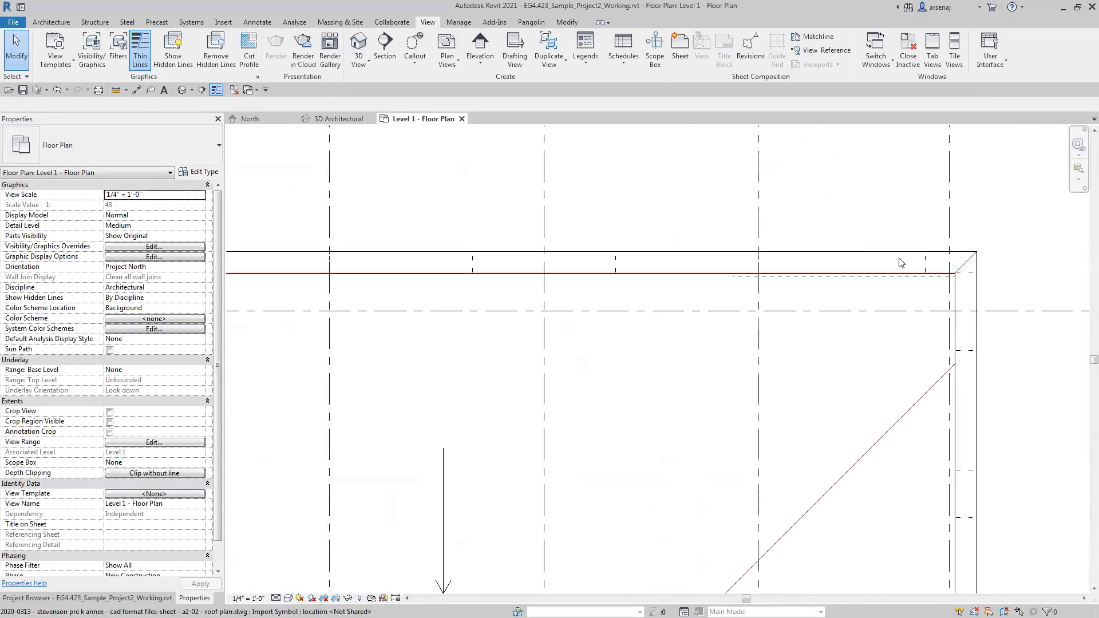
left_click(871, 254)
left_click(924, 322)
scroll(925, 323, "down", 3)
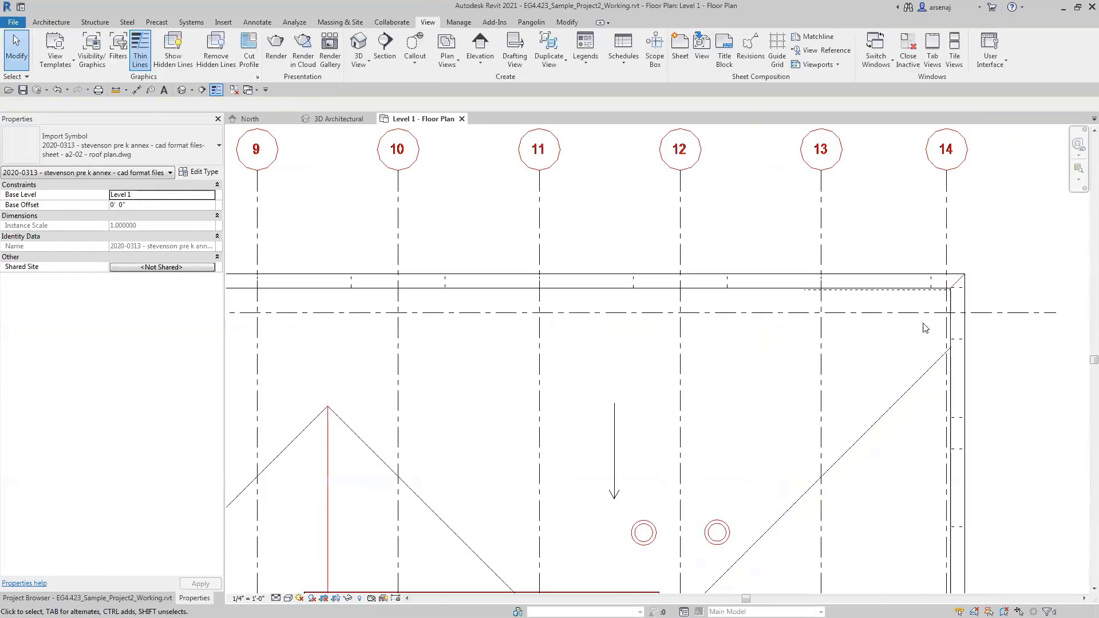
middle_click_drag(844, 383, 764, 355)
scroll(767, 367, "down", 2)
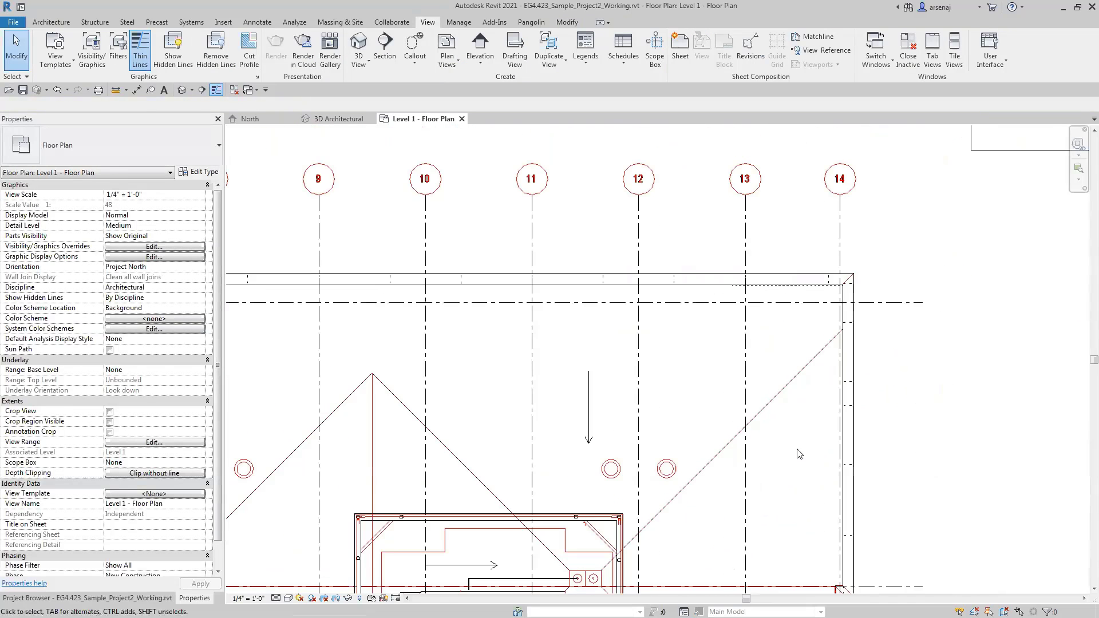
scroll(764, 420, "down", 1)
middle_click_drag(766, 396, 748, 410)
scroll(818, 372, "up", 2)
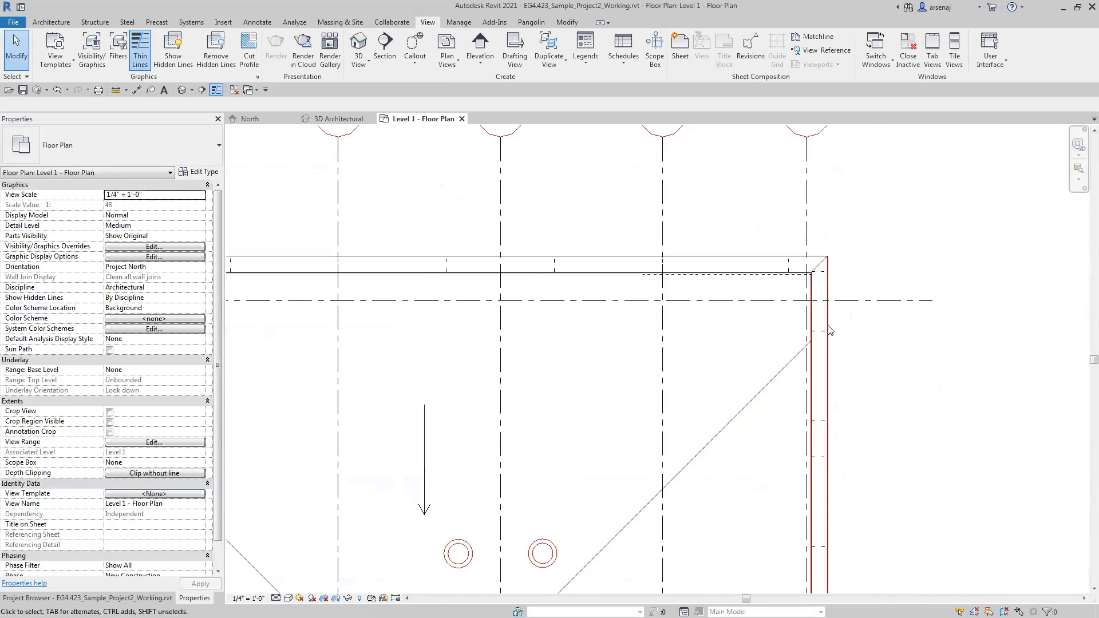
scroll(825, 274, "up", 2)
scroll(825, 258, "up", 2)
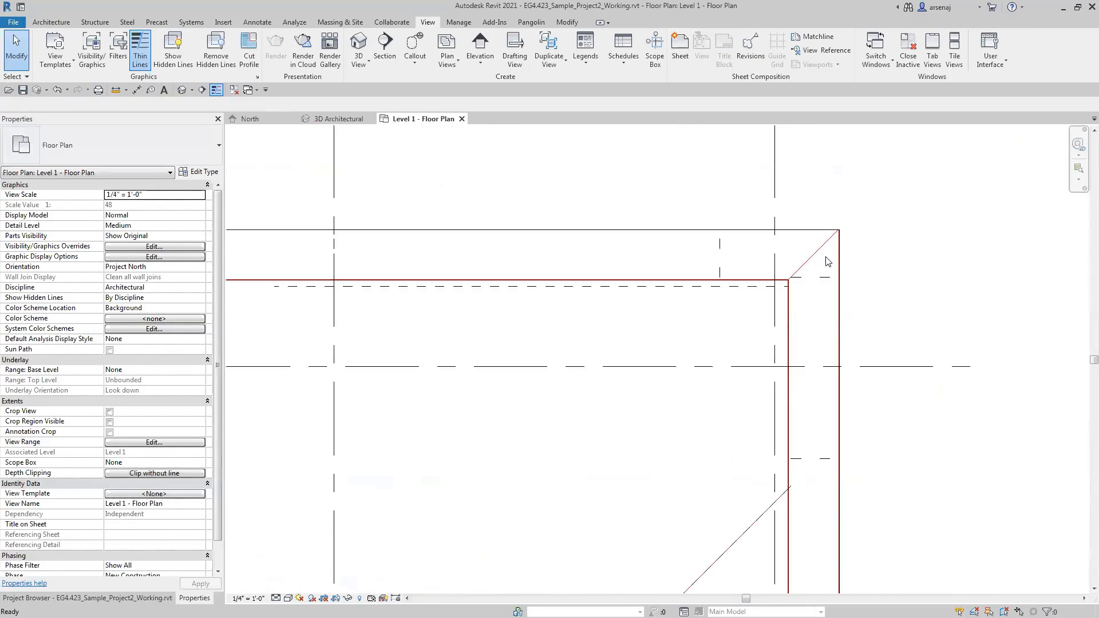
scroll(831, 260, "down", 2)
scroll(721, 395, "down", 5)
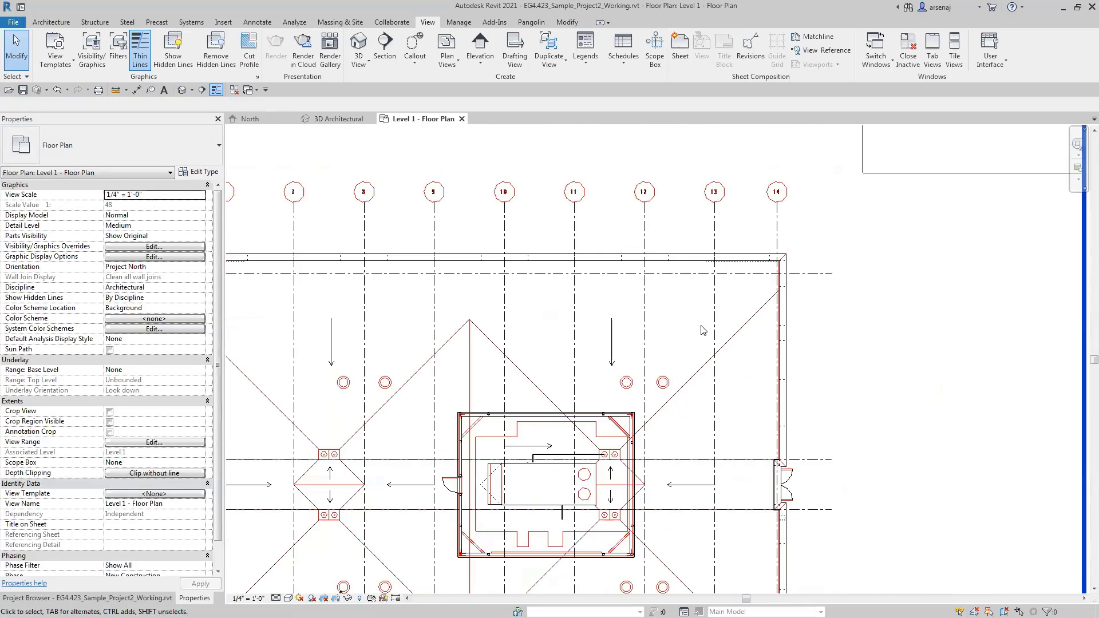
scroll(670, 323, "up", 2)
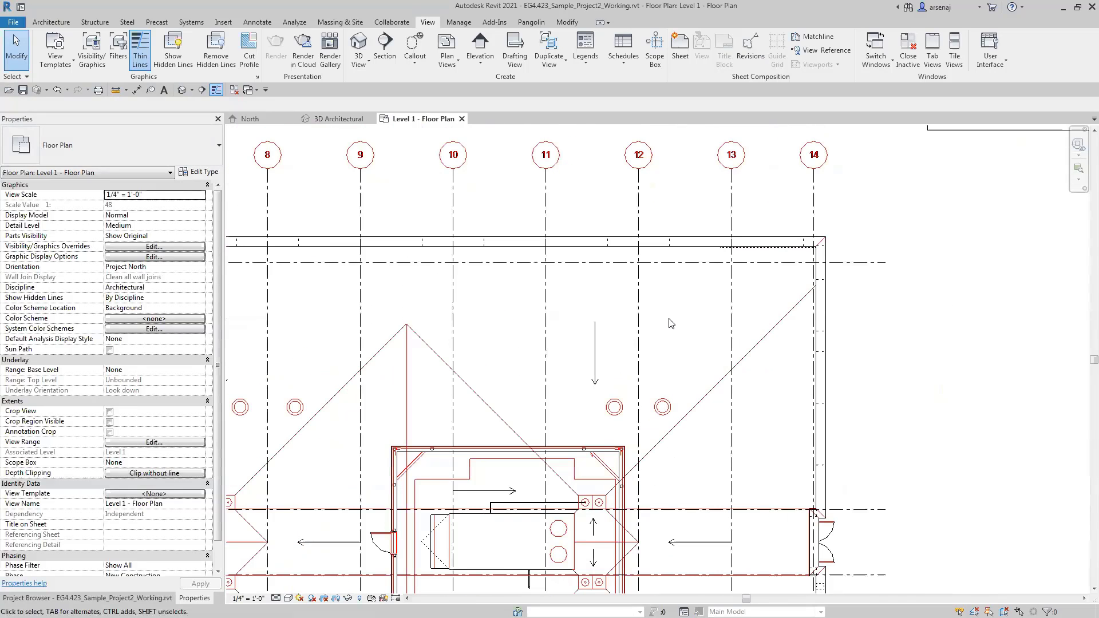
left_click(671, 248)
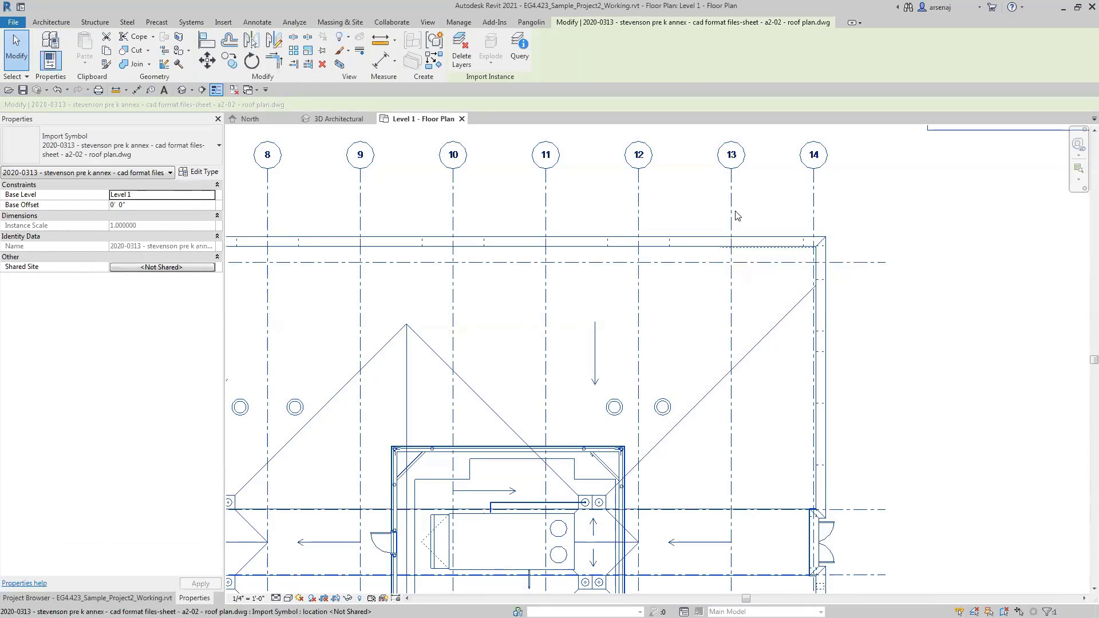
left_click(780, 344)
Query a roof edge line in the linked roof plan and hide its layer, A-GENM, in this view
scroll(698, 359, "up", 5)
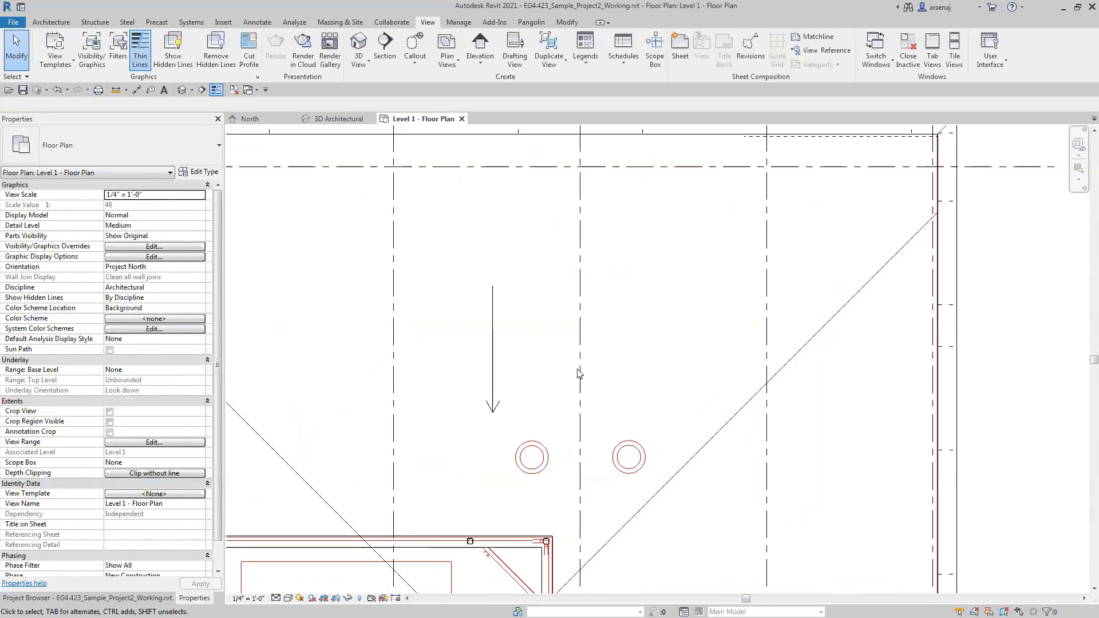
scroll(599, 255, "down", 3)
left_click(647, 175)
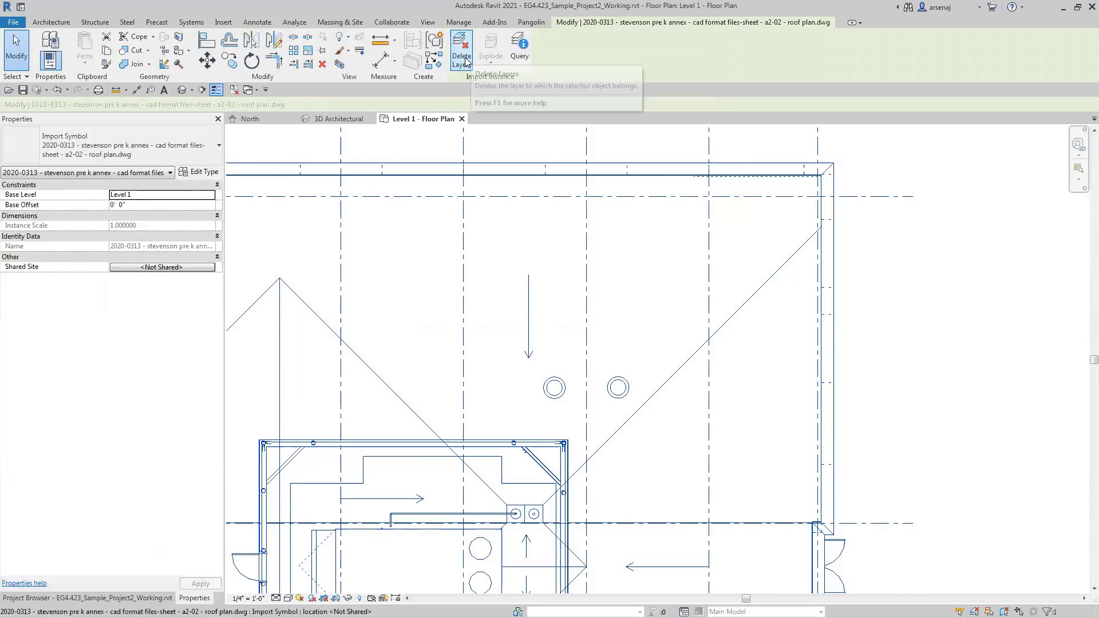
left_click(524, 52)
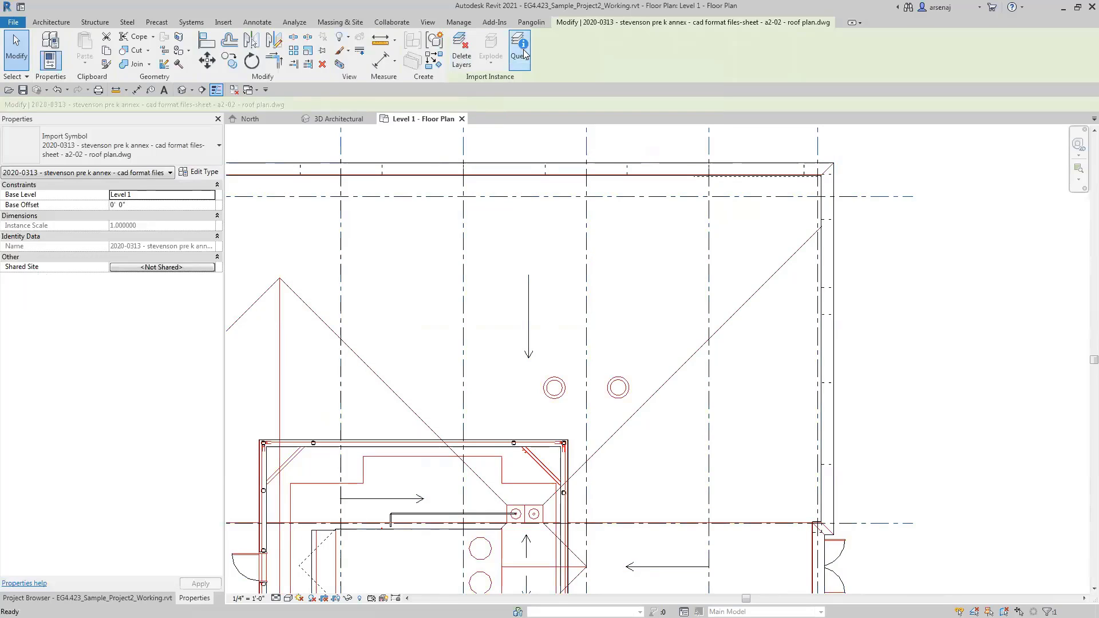
left_click(671, 167)
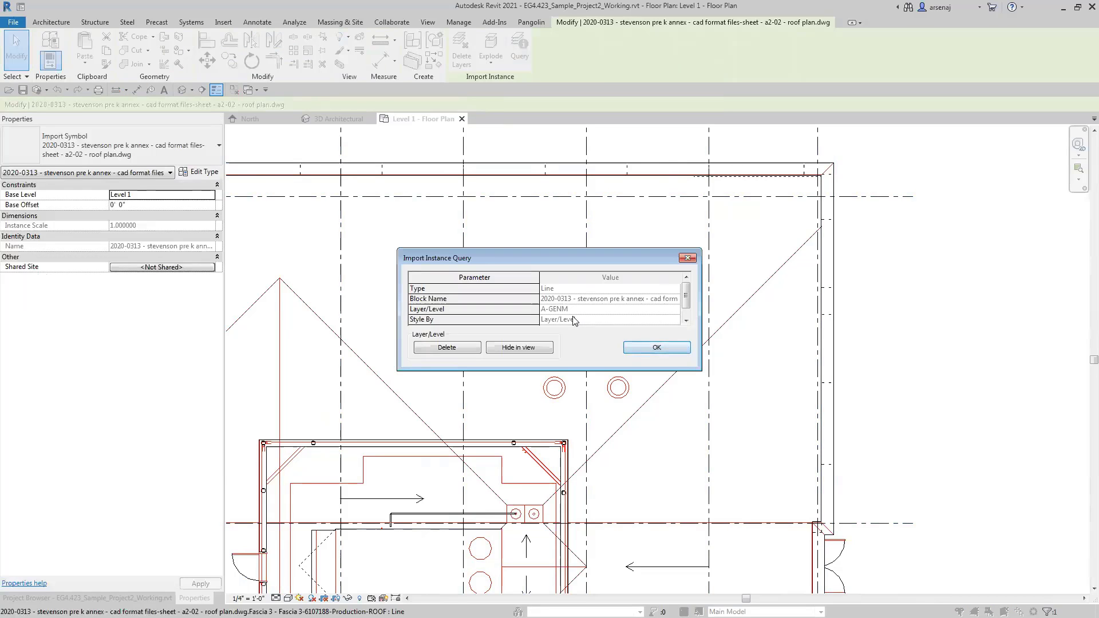
left_click(688, 323)
left_click_drag(687, 310, 688, 302)
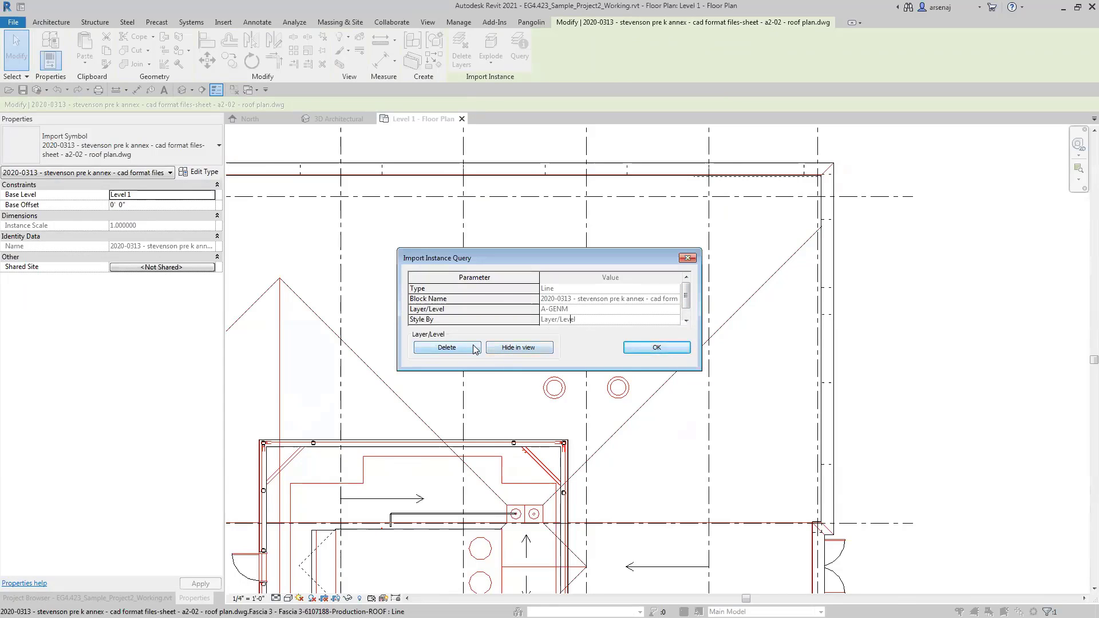
left_click(517, 348)
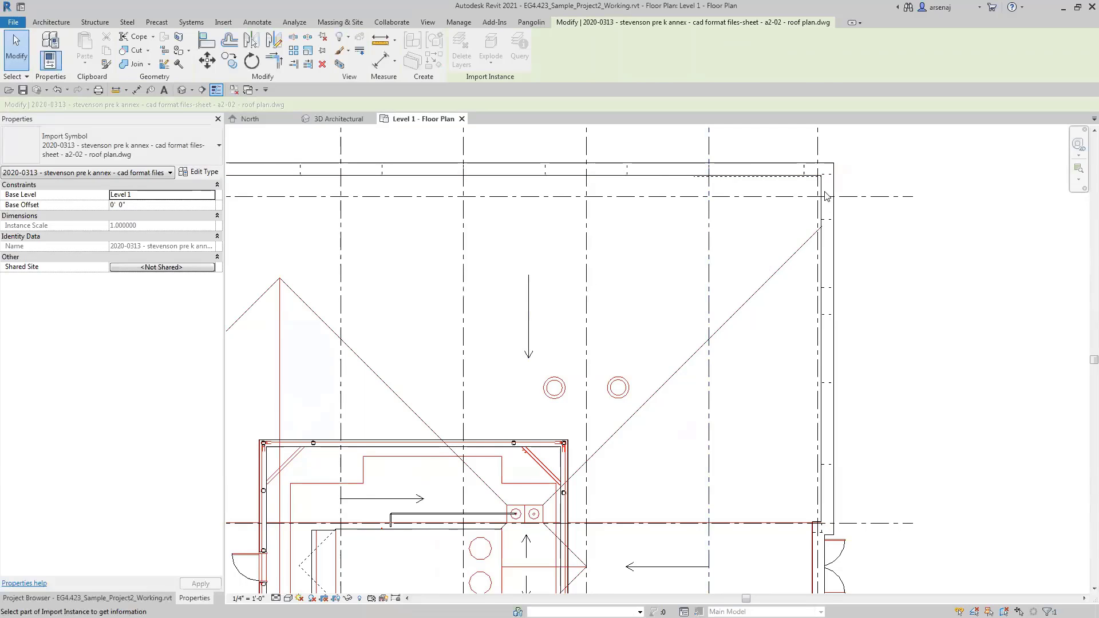
Query the outer roof edge line, hide its layer, A-DETL, in this view, and leave the drawing deselected
left_click(649, 164)
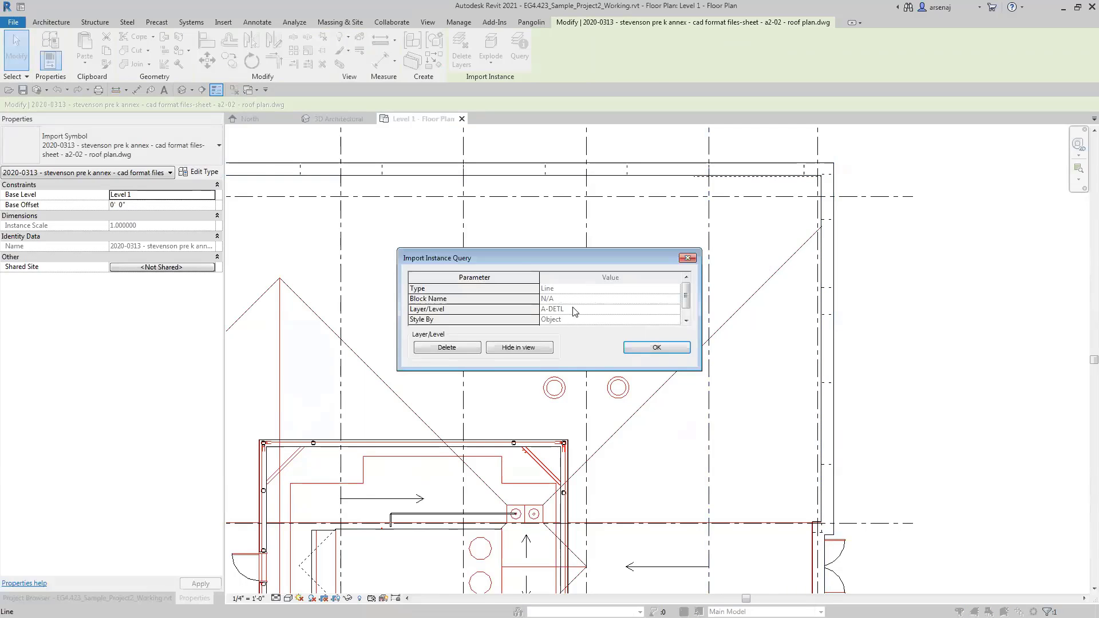
left_click(538, 348)
scroll(653, 373, "down", 3)
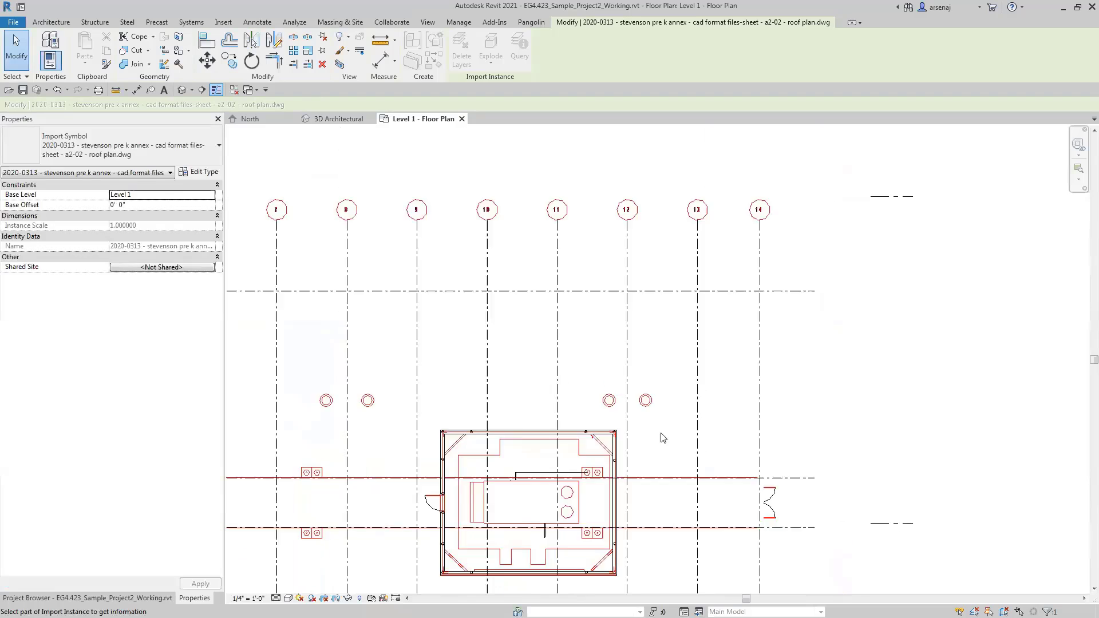
middle_click_drag(658, 438, 767, 451)
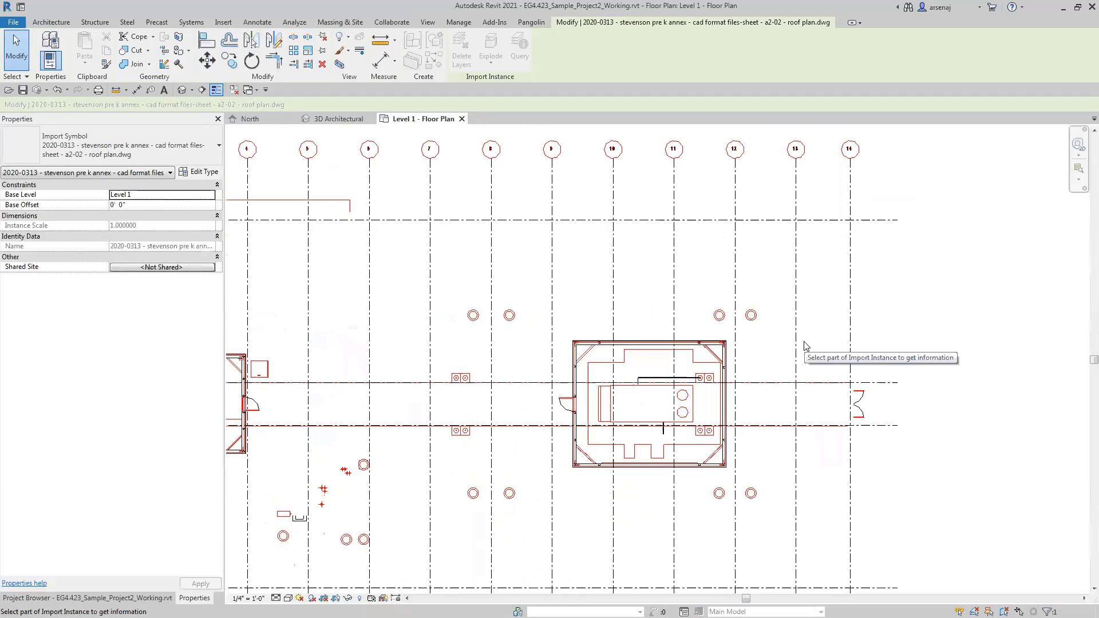
key("Escape")
key("Escape")
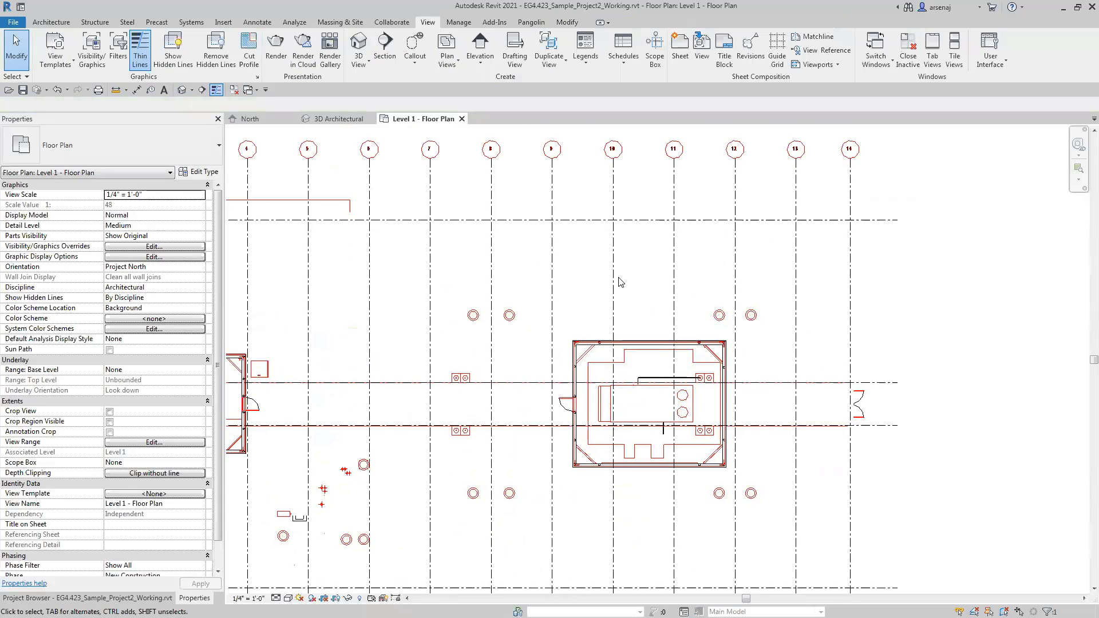
In this view's imported category overrides, expand the linked roof plan and turn its A-DETL and A-GENM layers back on
key("g")
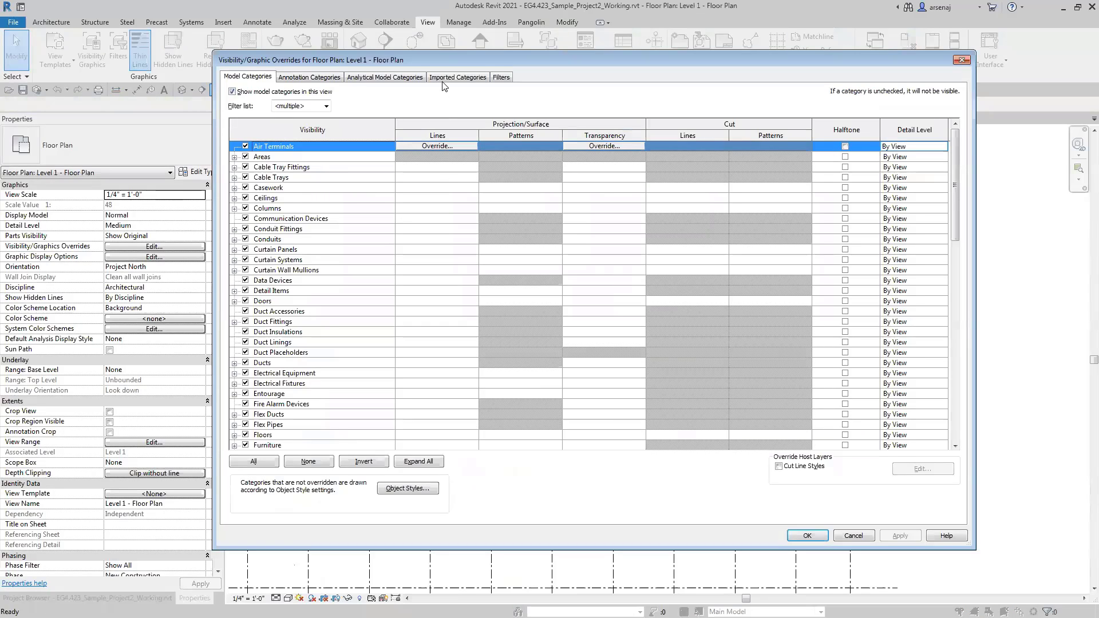
left_click(444, 85)
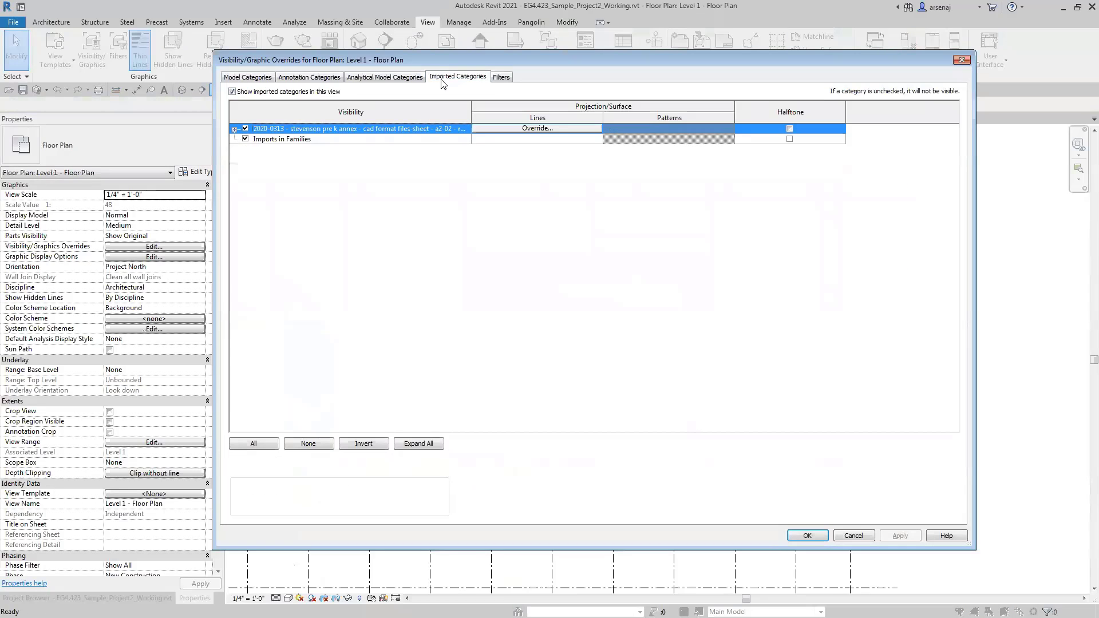
left_click(234, 130)
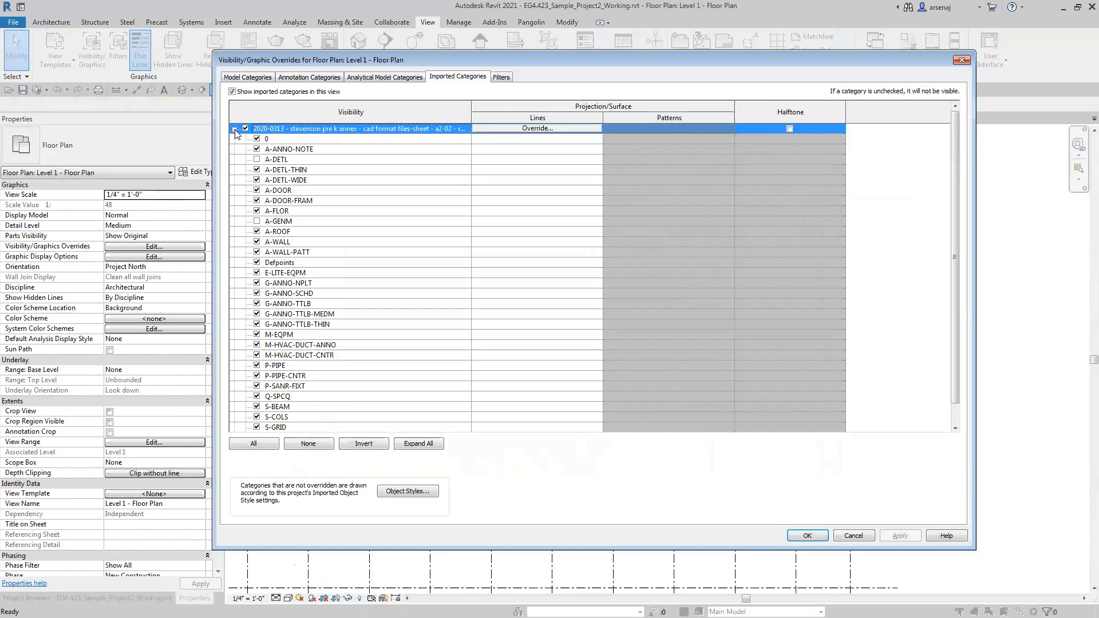
left_click(312, 222)
left_click(278, 161)
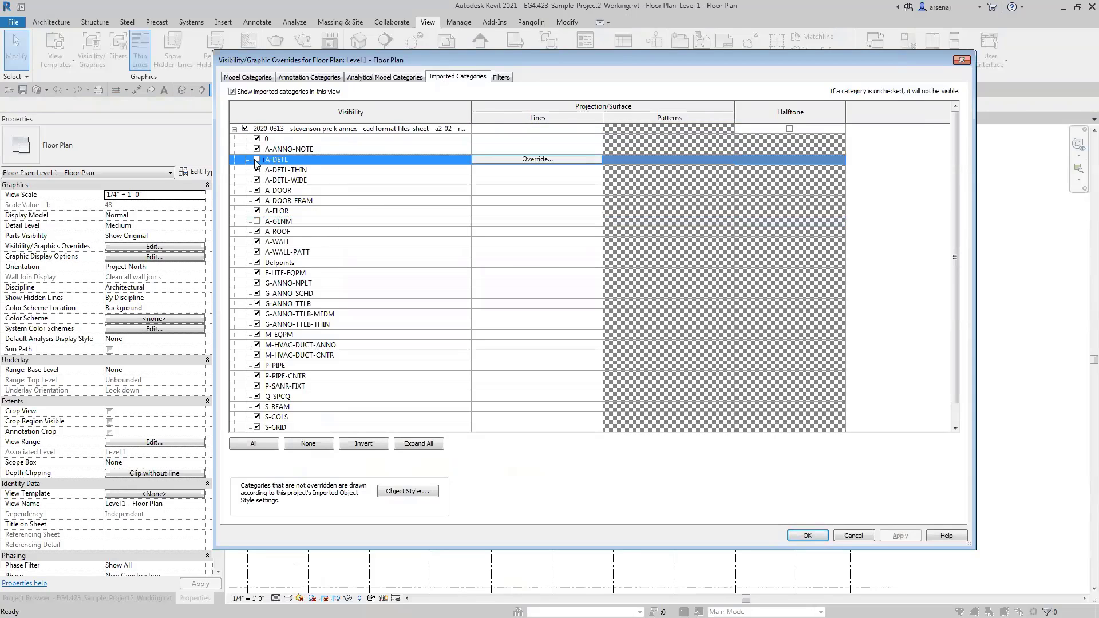
left_click(257, 160)
left_click(257, 222)
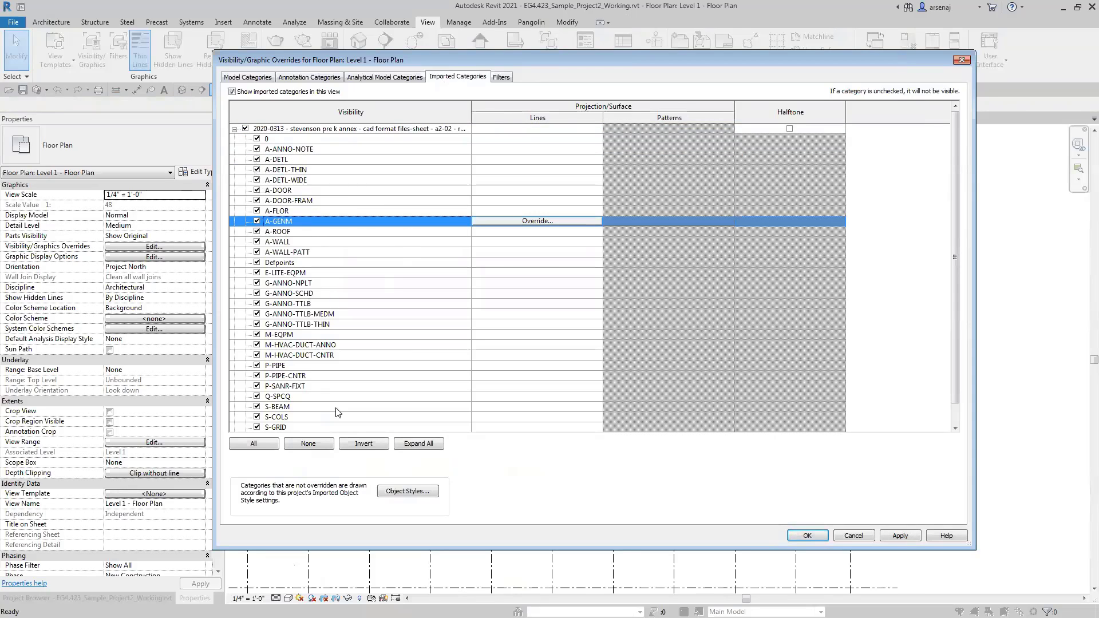
Review the line settings of the roof plan's A-GENM layer in the imported Object Styles, and leave both dialogs
left_click(411, 493)
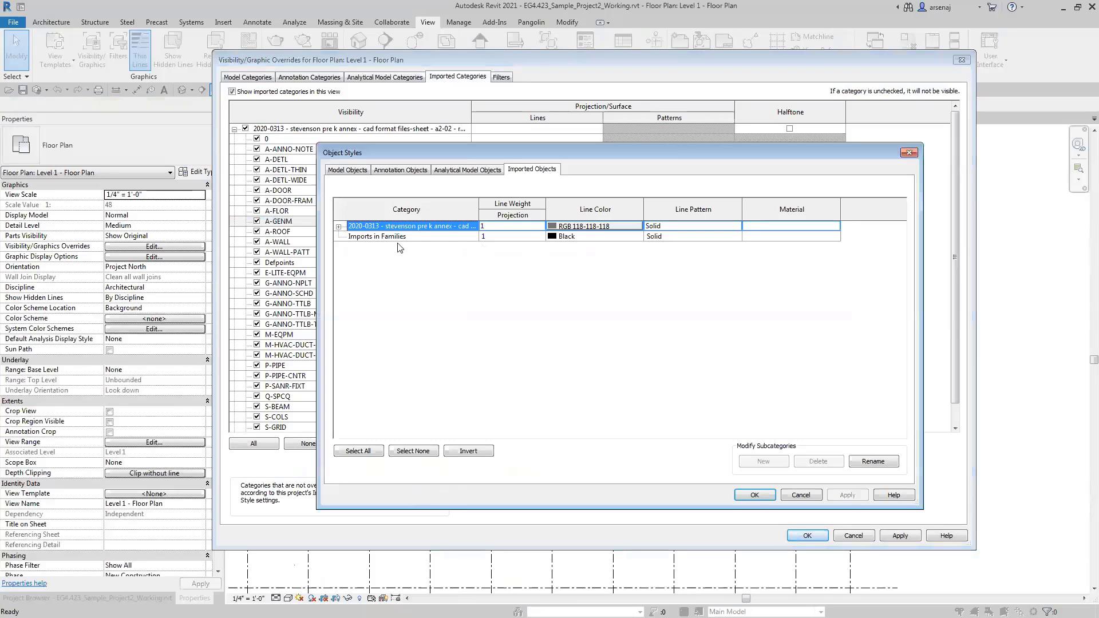
left_click(339, 227)
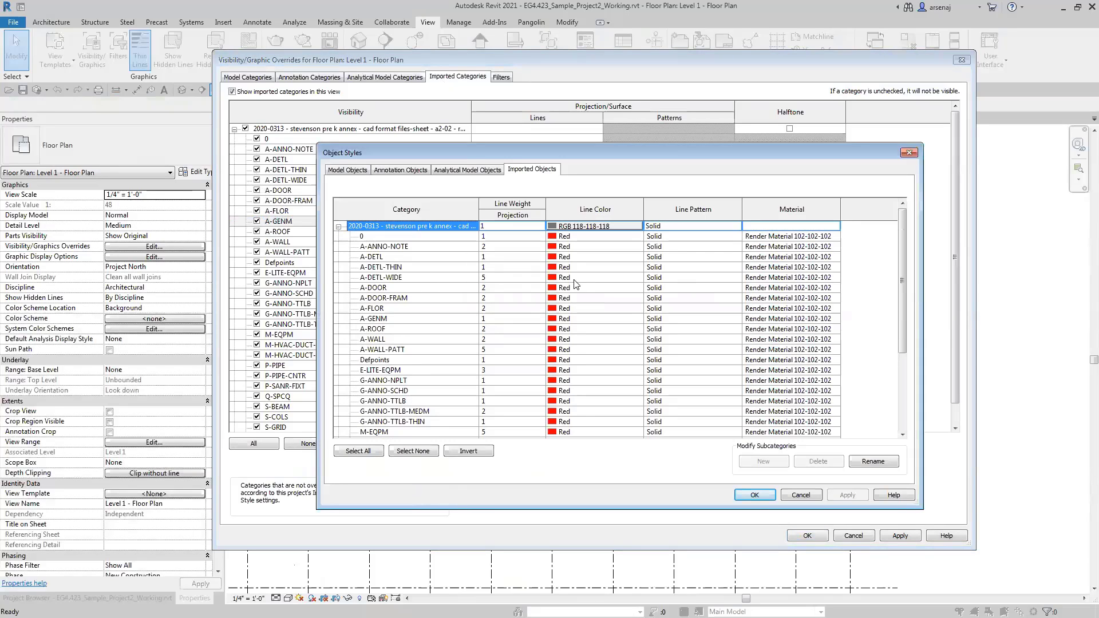
left_click(416, 319)
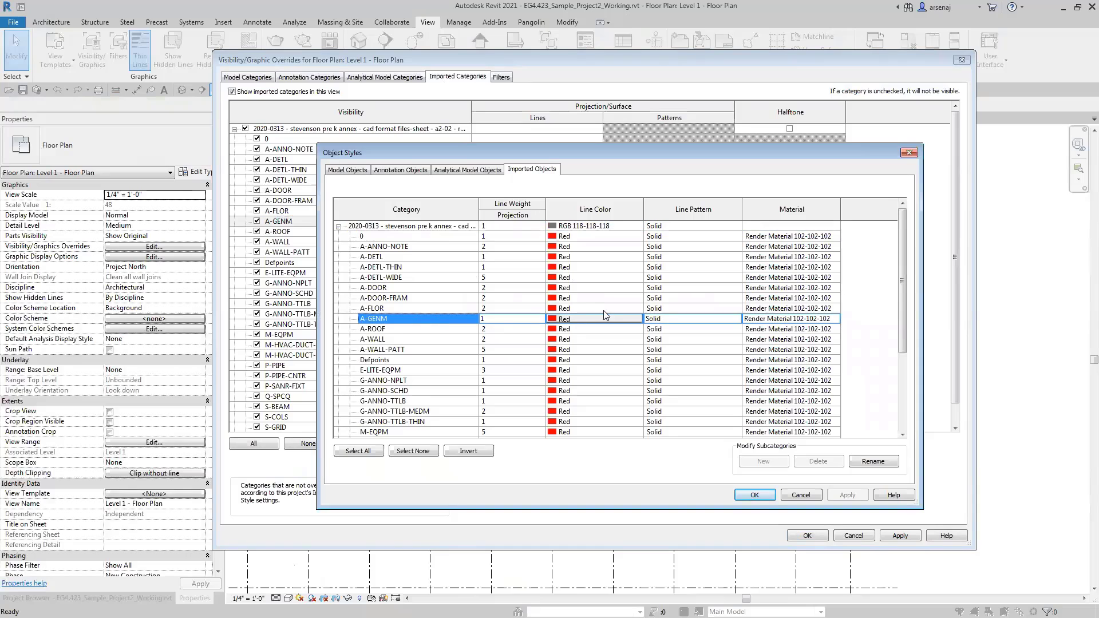
key("Escape")
key("Escape")
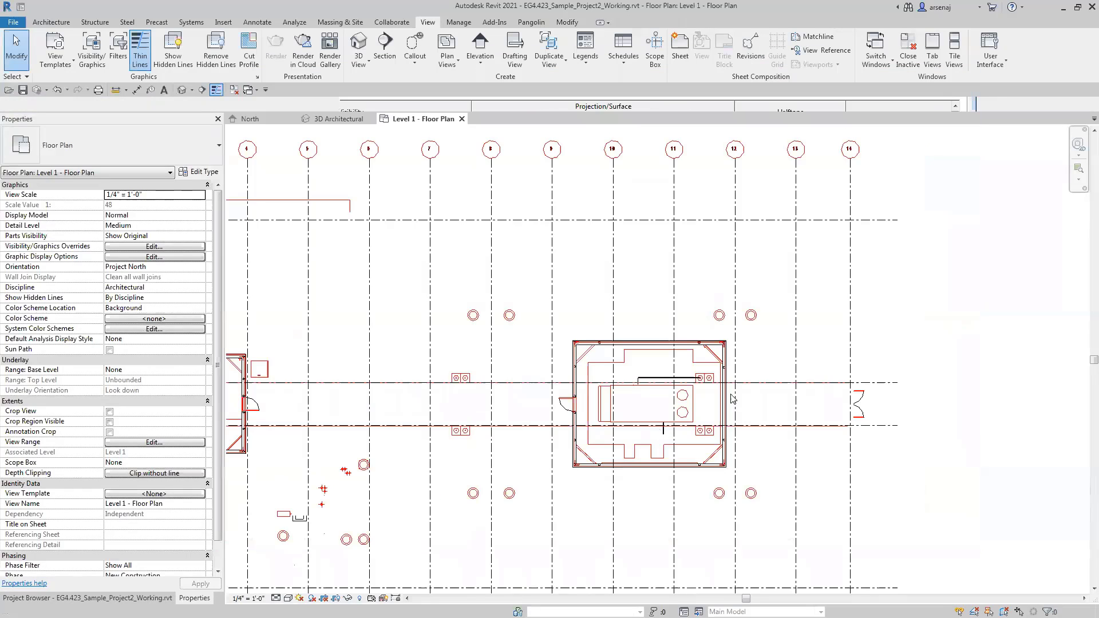
Examine the A-DETL and A-GENM lines of the roof plan around the corner near grid 14 and across the whole building
middle_click_drag(784, 396, 783, 398)
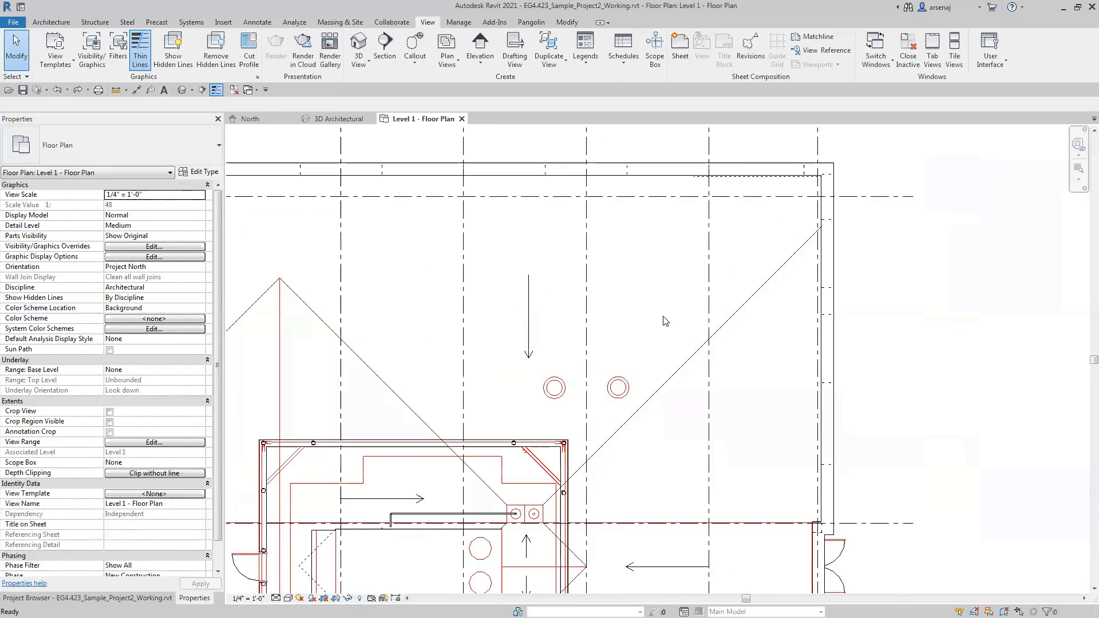
scroll(690, 304, "down", 2)
middle_click_drag(571, 305, 590, 300)
scroll(568, 240, "up", 1)
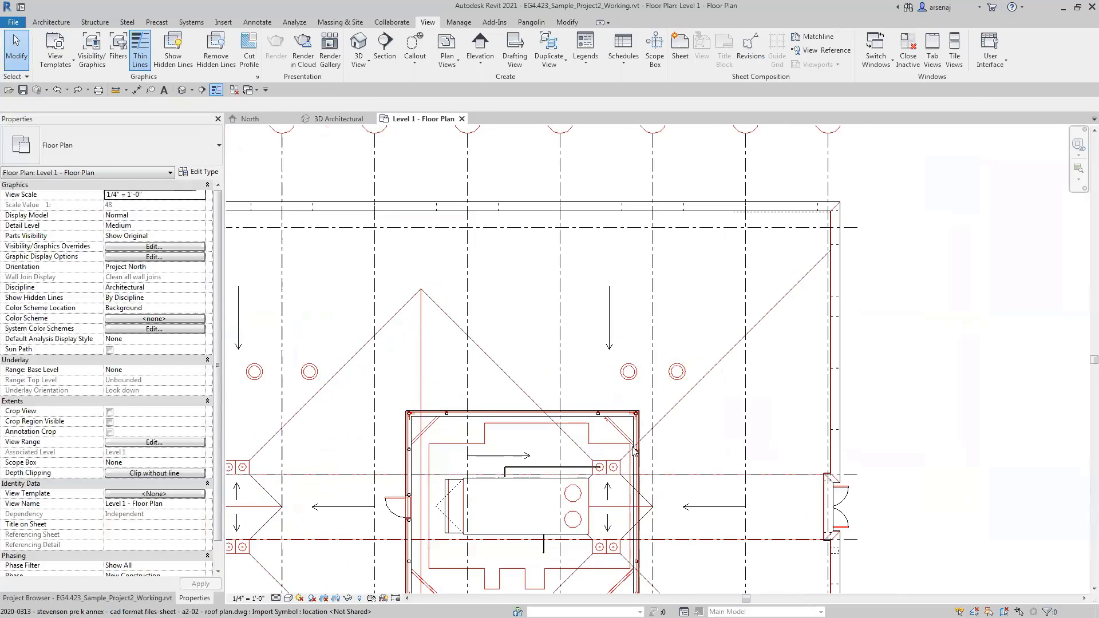
scroll(619, 264, "down", 2)
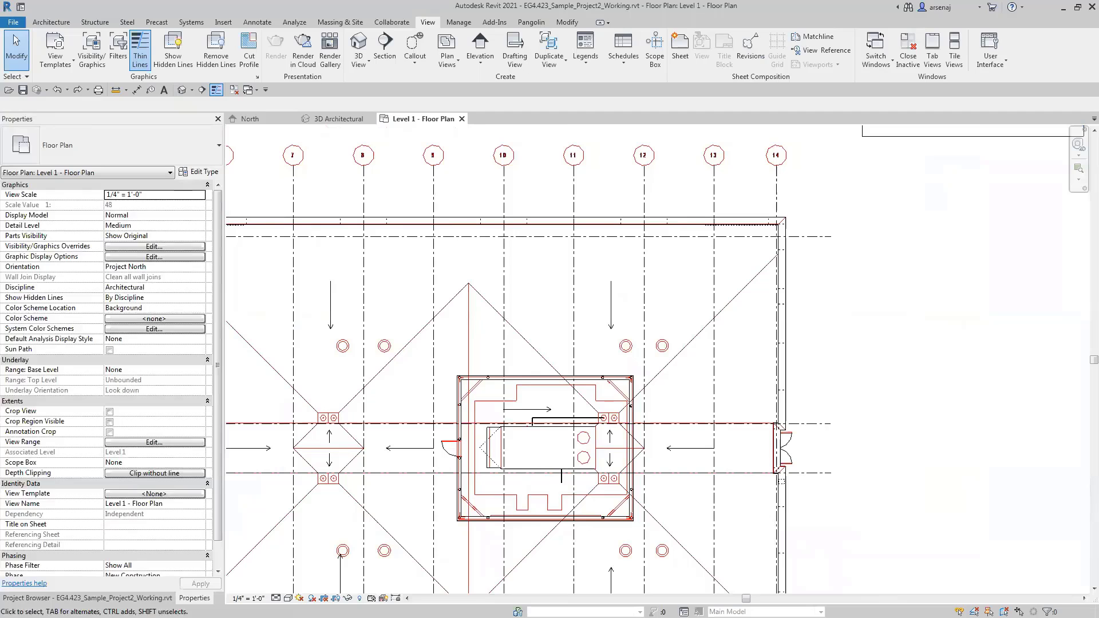
middle_click_drag(723, 245, 757, 325)
scroll(761, 324, "up", 5)
scroll(822, 364, "down", 2)
middle_click_drag(871, 407, 894, 430)
scroll(864, 413, "down", 1)
scroll(865, 418, "up", 3)
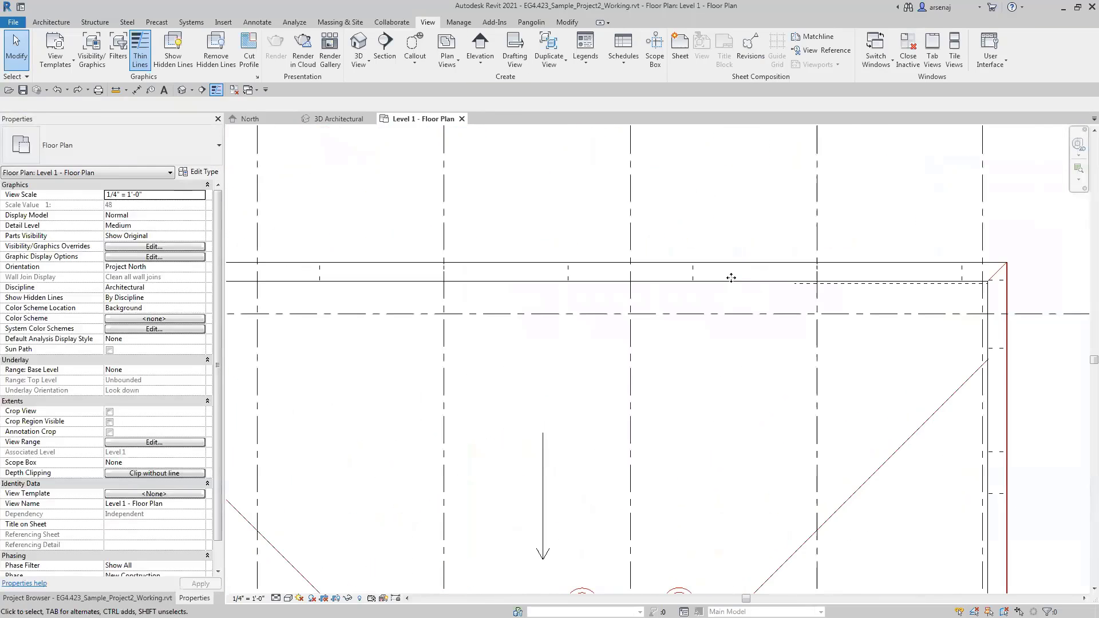
left_click(731, 277)
left_click(807, 381)
scroll(829, 383, "down", 1)
scroll(760, 369, "down", 5)
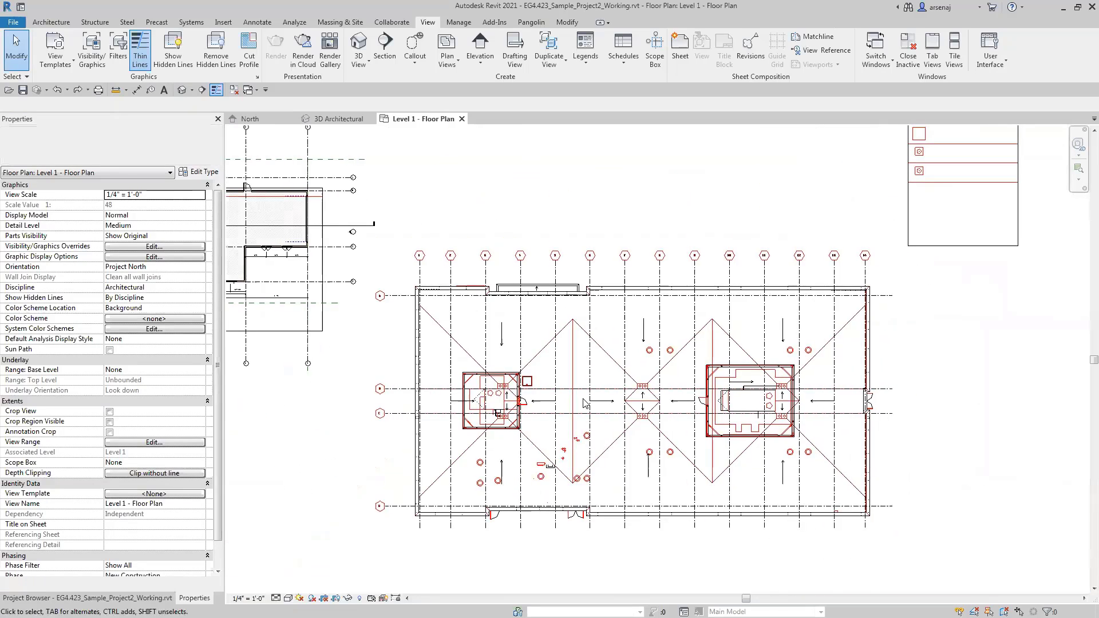
middle_click_drag(719, 419, 716, 403)
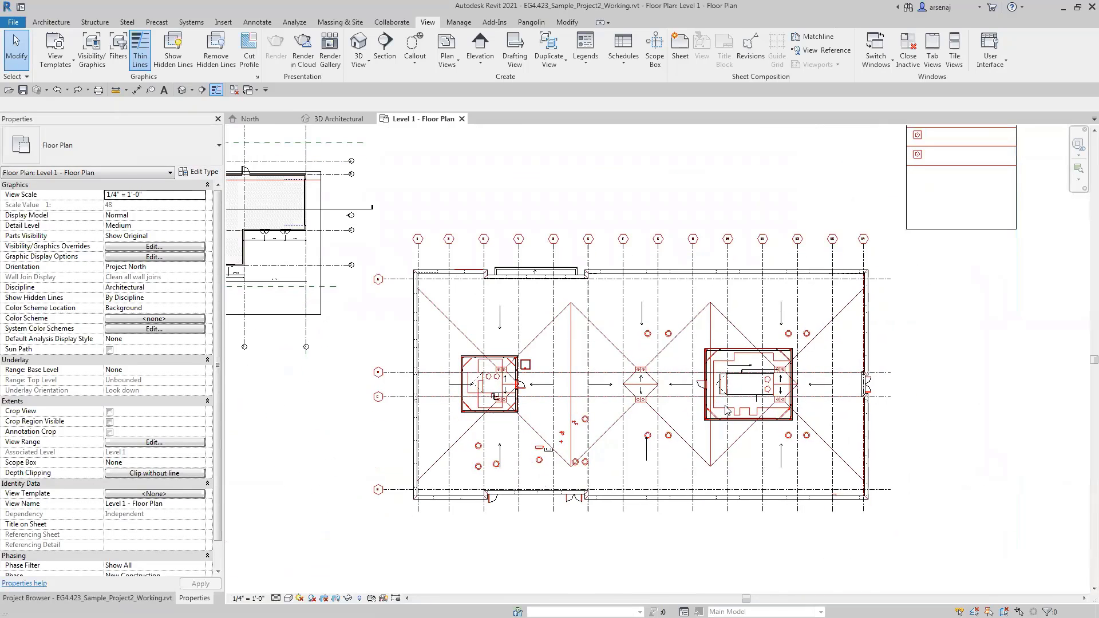
Place an Interior - 2x4 Wood Stud wall on the roof plan's west outer edge by picking its line
key("w")
key("a")
scroll(744, 490, "up", 2)
scroll(363, 503, "up", 4)
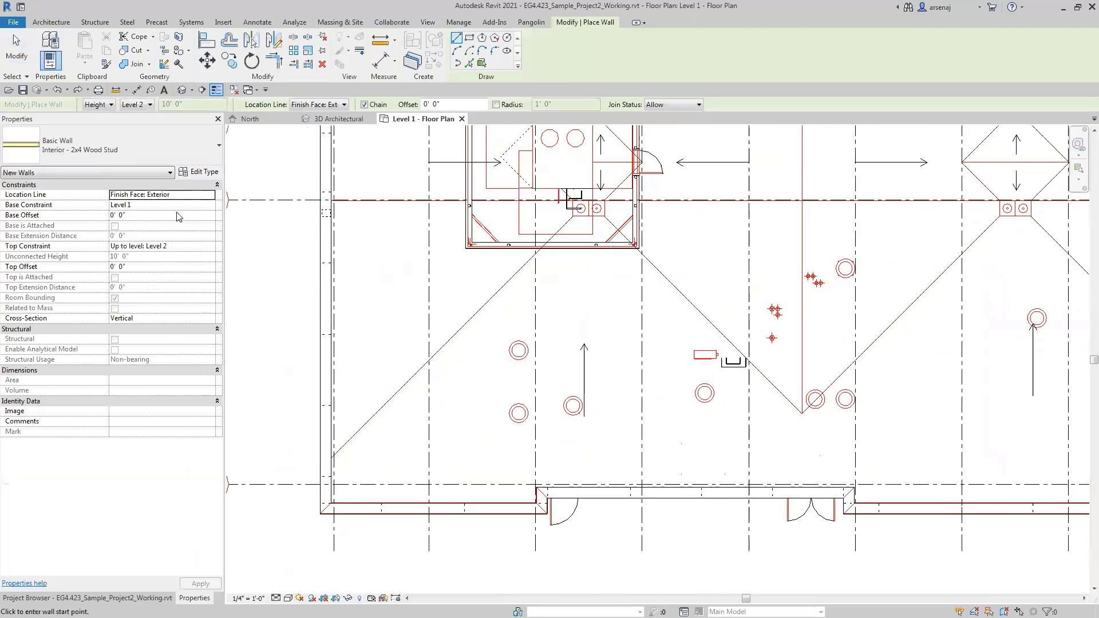
scroll(558, 395, "down", 2)
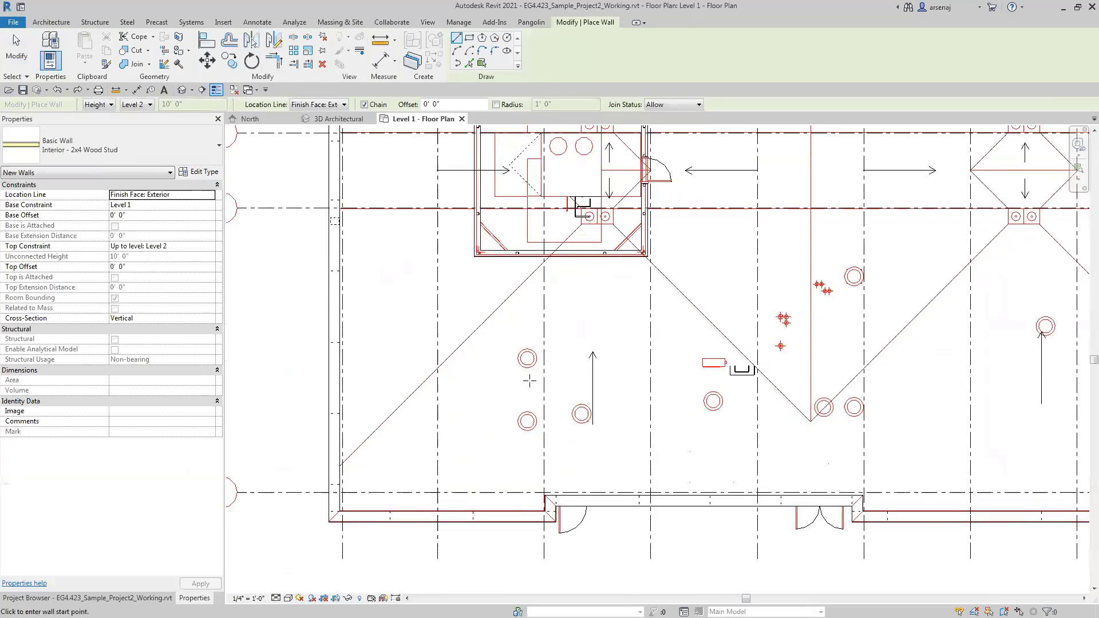
scroll(409, 378, "up", 2)
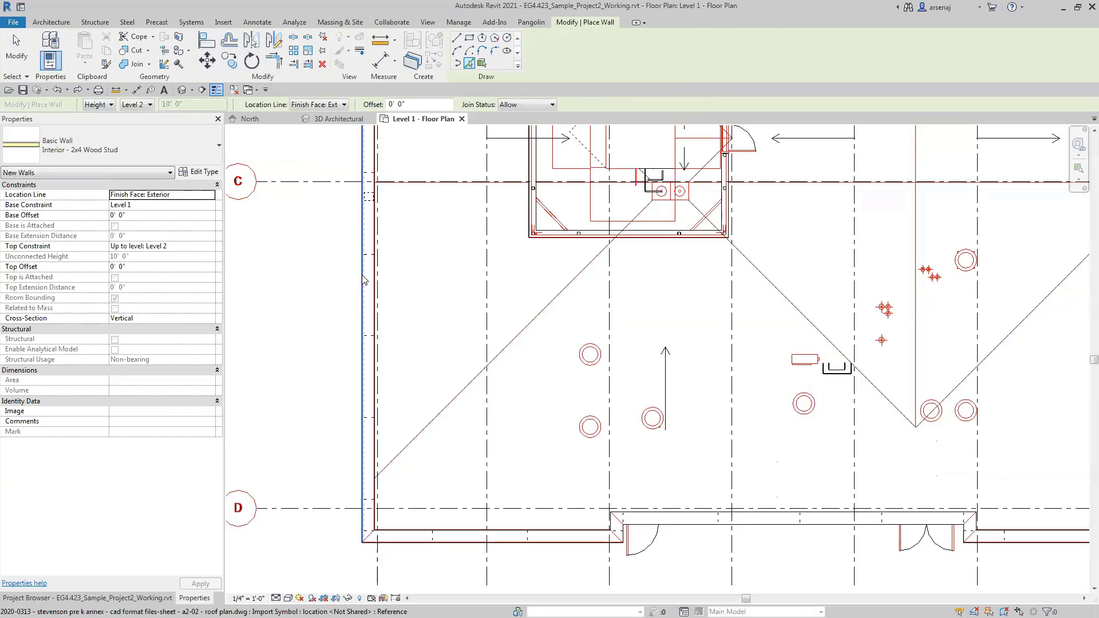
scroll(376, 548, "up", 6)
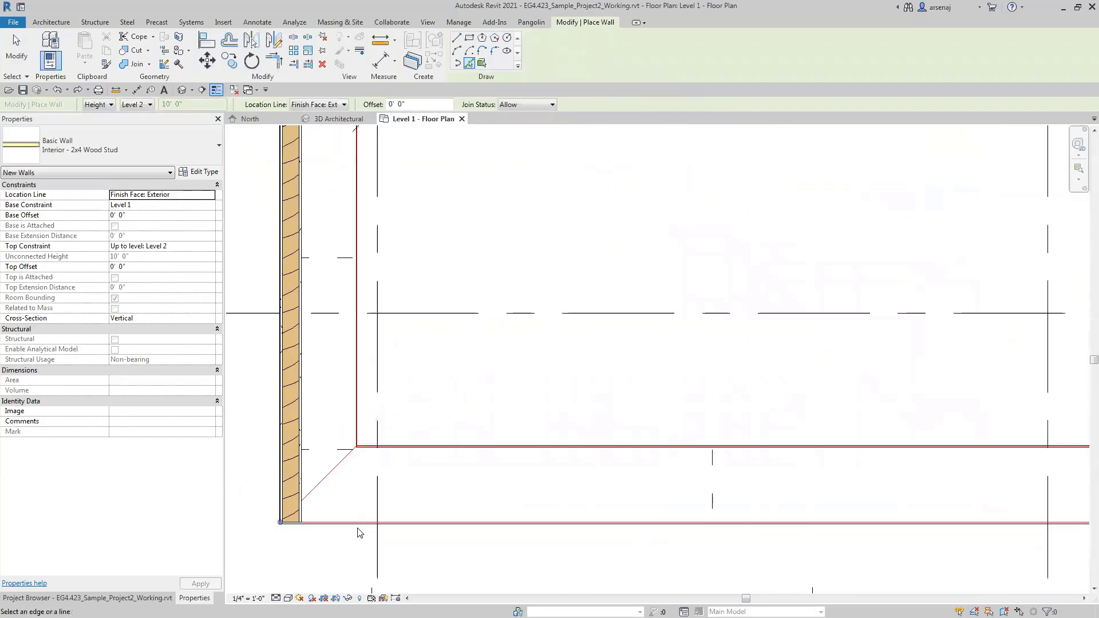
Pick the south outer edge, the short jog beside the single door and the recessed entrance edge to place walls along them
middle_click_drag(380, 493, 396, 480)
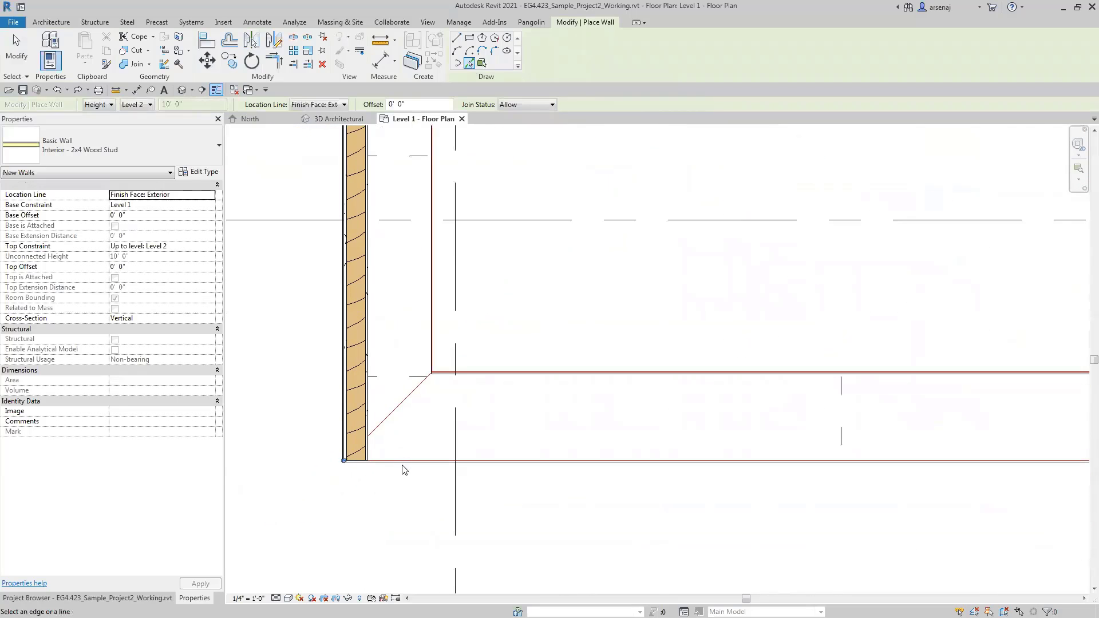
left_click(405, 470)
scroll(699, 473, "down", 3)
scroll(760, 473, "up", 4)
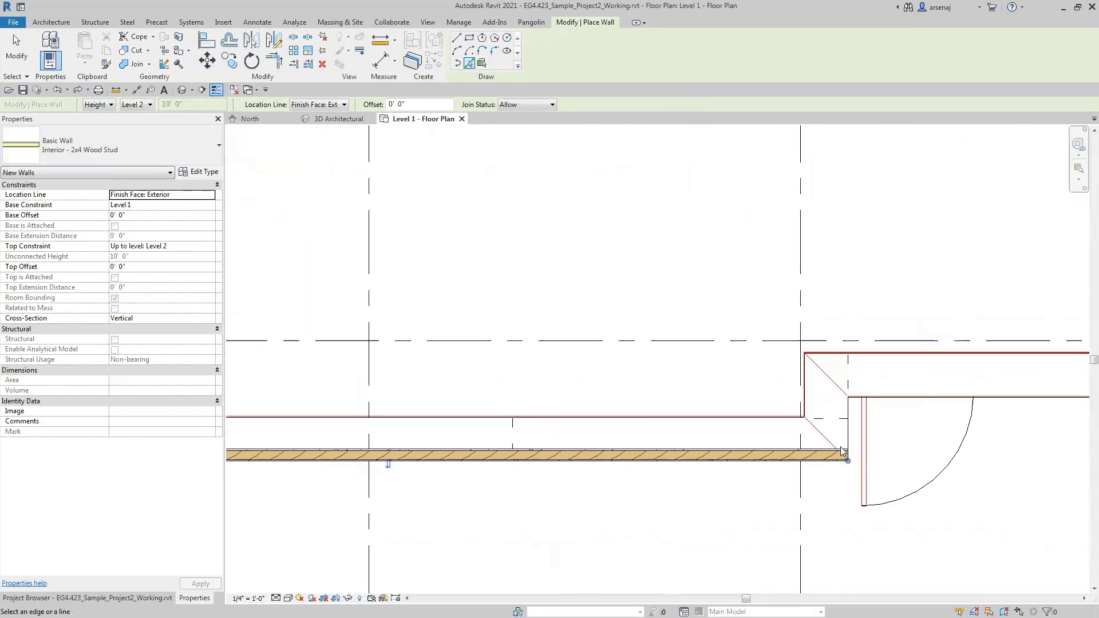
left_click(849, 397)
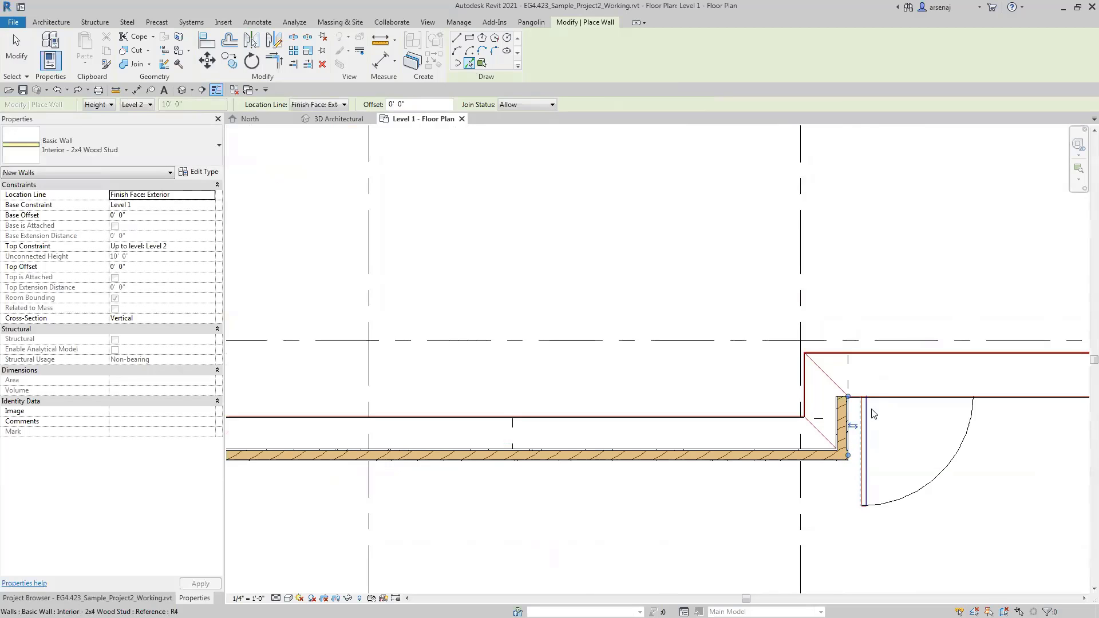
left_click(887, 399)
middle_click_drag(881, 452, 481, 460)
scroll(481, 459, "down", 4)
middle_click_drag(944, 496, 611, 478)
scroll(611, 478, "down", 1)
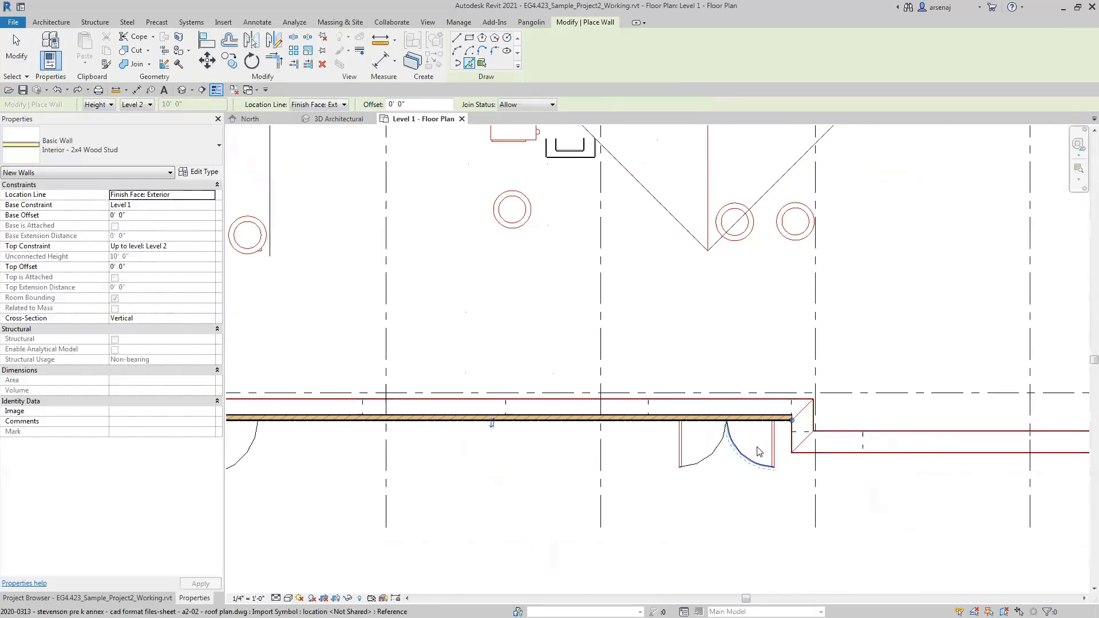
Place walls around the entire outer roof outline at once by picking its connected chain of lines near the southeast corner
scroll(758, 451, "up", 5)
middle_click_drag(930, 496, 710, 448)
scroll(729, 449, "down", 6)
middle_click_drag(1076, 456, 686, 458)
scroll(803, 463, "down", 1)
scroll(685, 458, "down", 3)
middle_click_drag(962, 465, 827, 483)
scroll(828, 481, "up", 2)
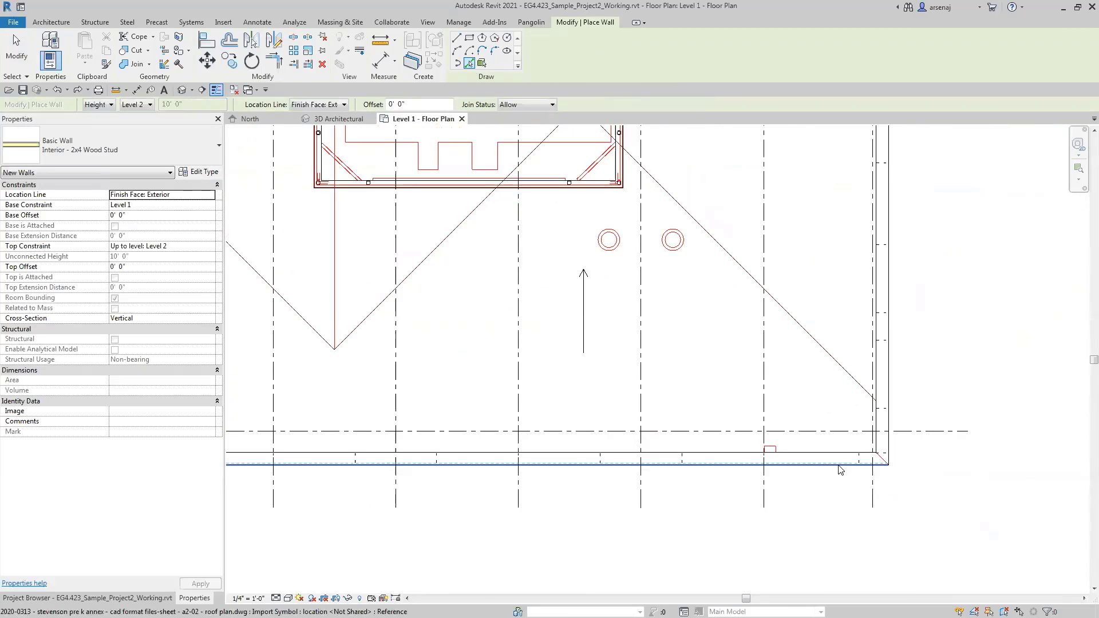
key("Tab")
left_click(843, 466)
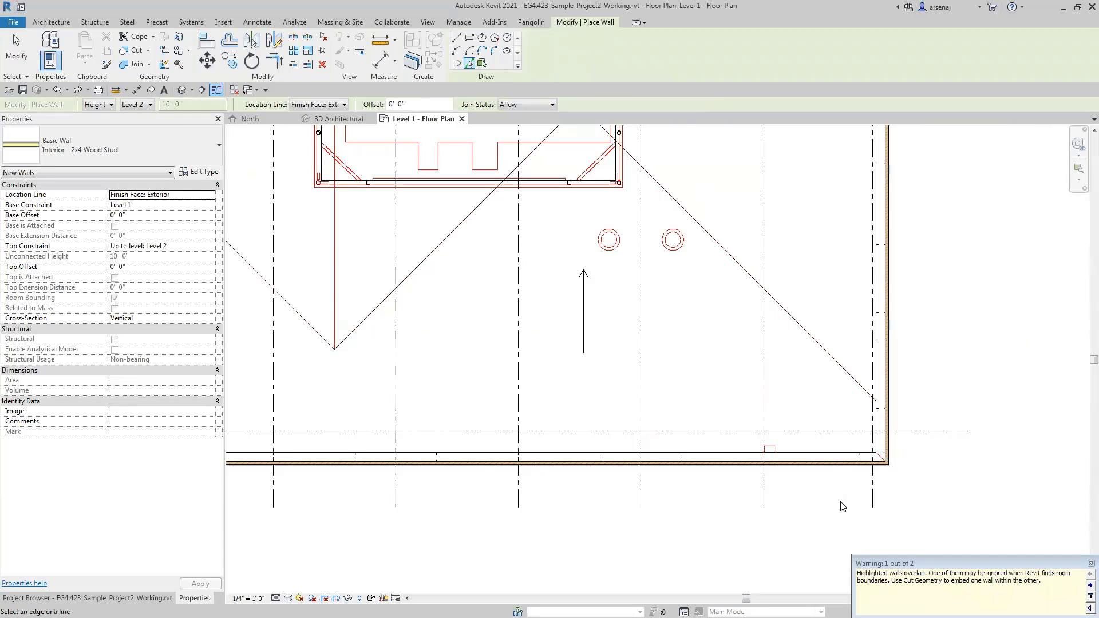
Leave the wall command and examine the new walls along the south side, at the entrance jog and around the whole building
scroll(836, 502, "down", 3)
mouse_move(832, 490)
middle_mouse_down()
mouse_move(854, 466)
mouse_move(1061, 436)
middle_mouse_up()
middle_click_drag(636, 476, 943, 457)
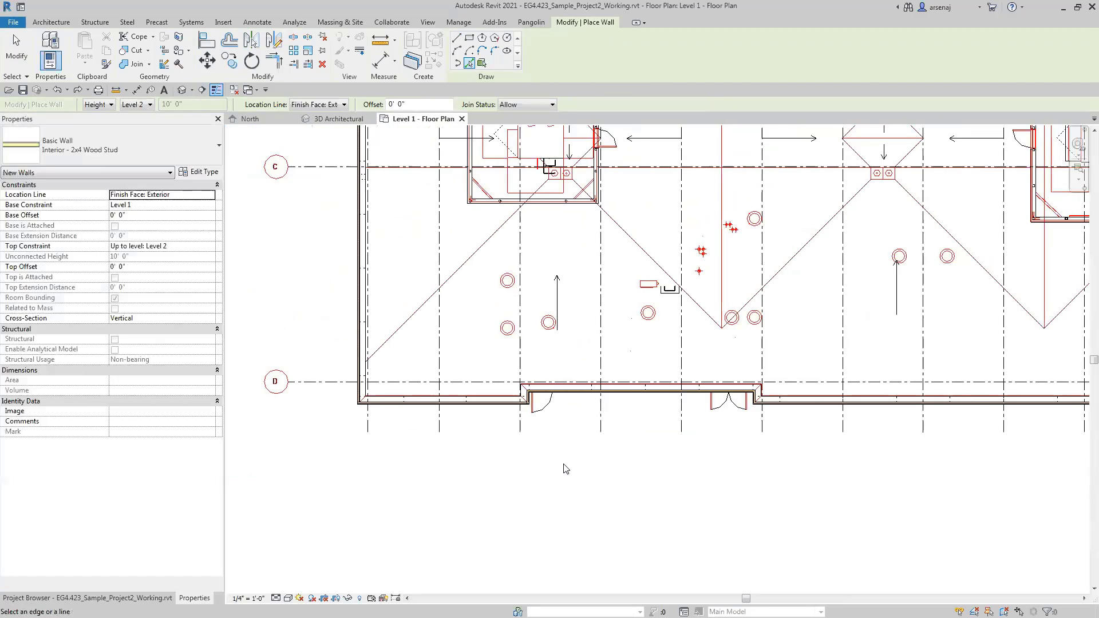
scroll(522, 426, "up", 4)
key("Escape")
key("Escape")
scroll(640, 399, "up", 3)
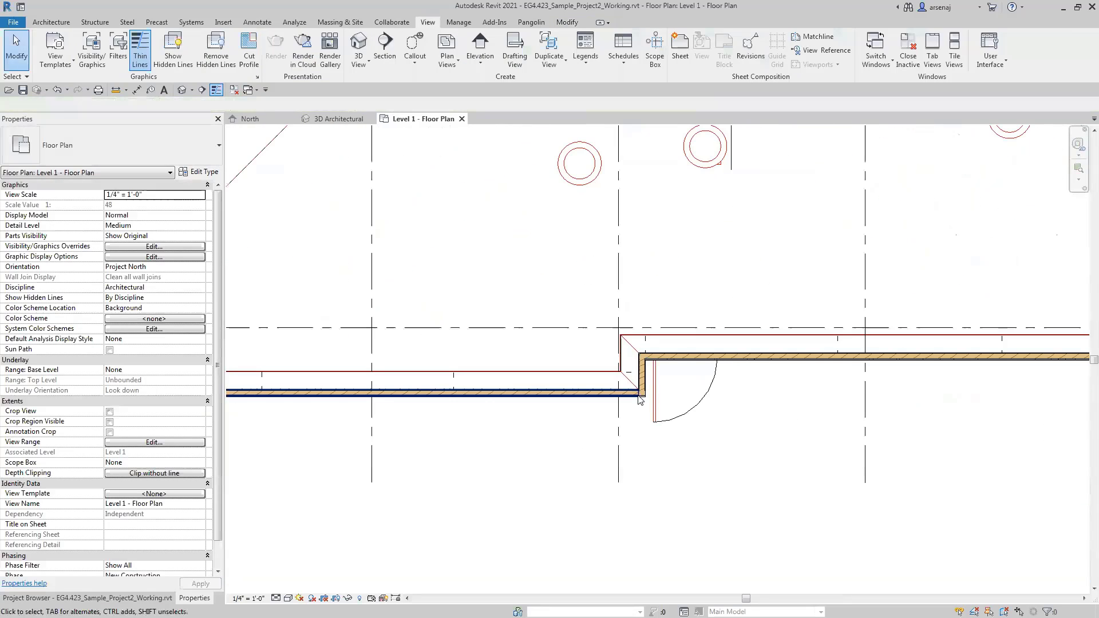
scroll(647, 425, "down", 3)
left_click_drag(339, 229, 886, 533)
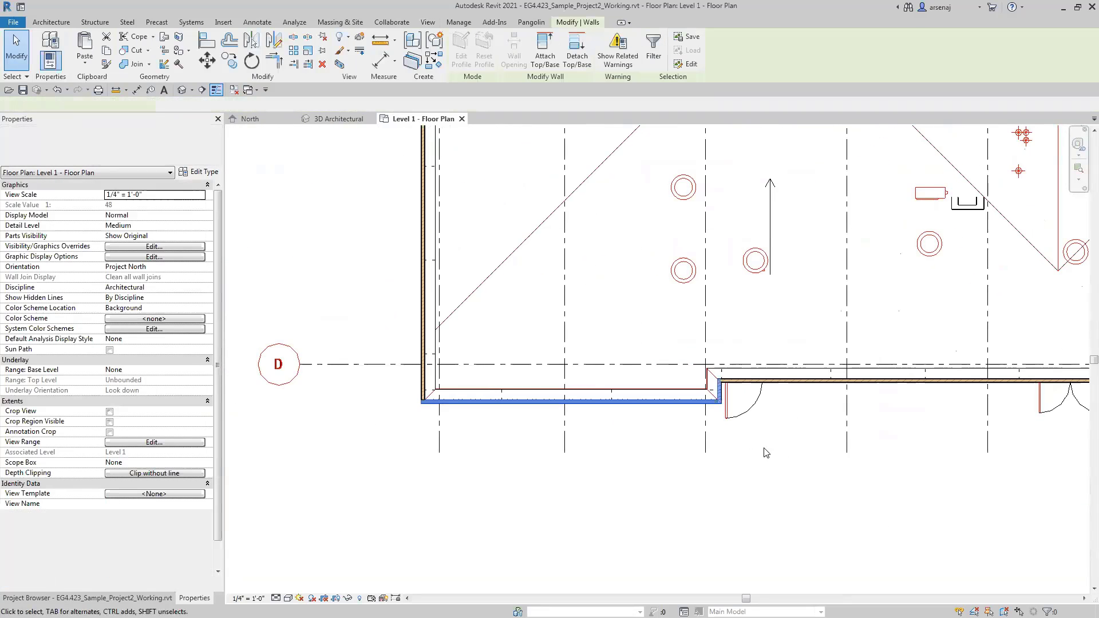
key("Escape")
scroll(716, 428, "down", 4)
middle_click_drag(716, 428, 608, 443)
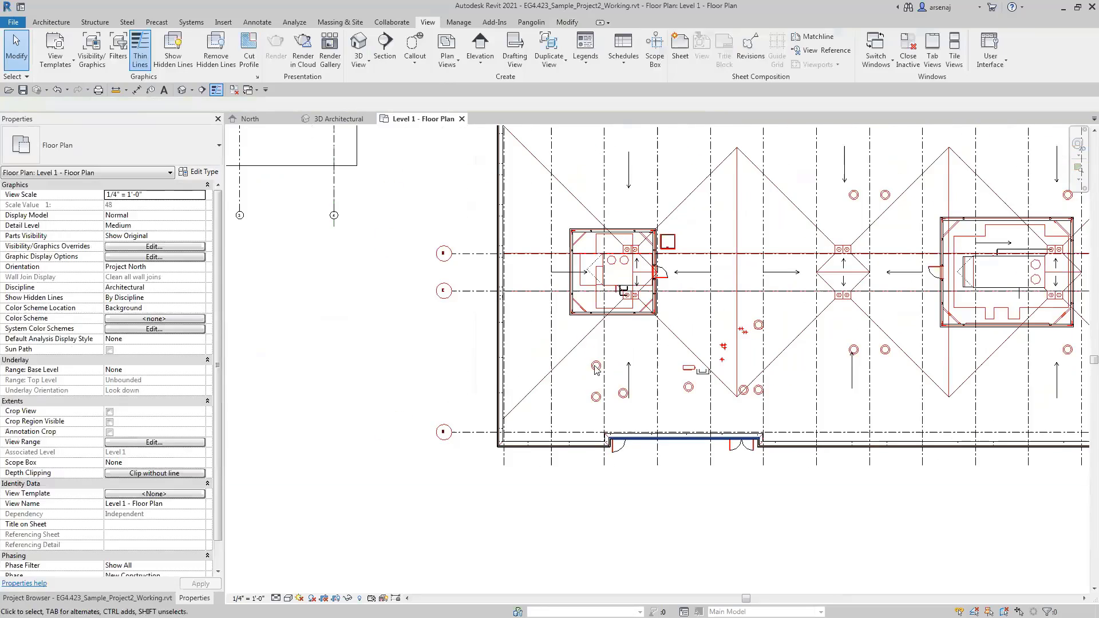
scroll(487, 407, "down", 3)
middle_click_drag(486, 407, 411, 419)
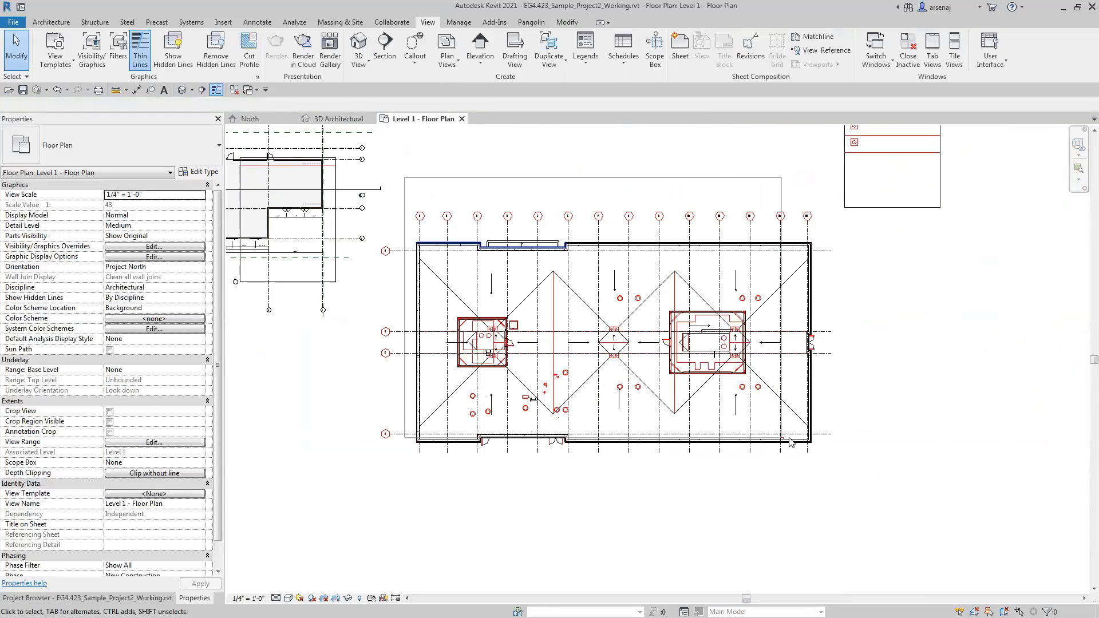
Select the whole chain of newly placed exterior walls and remove these walls from the plan
left_click_drag(789, 442, 839, 449)
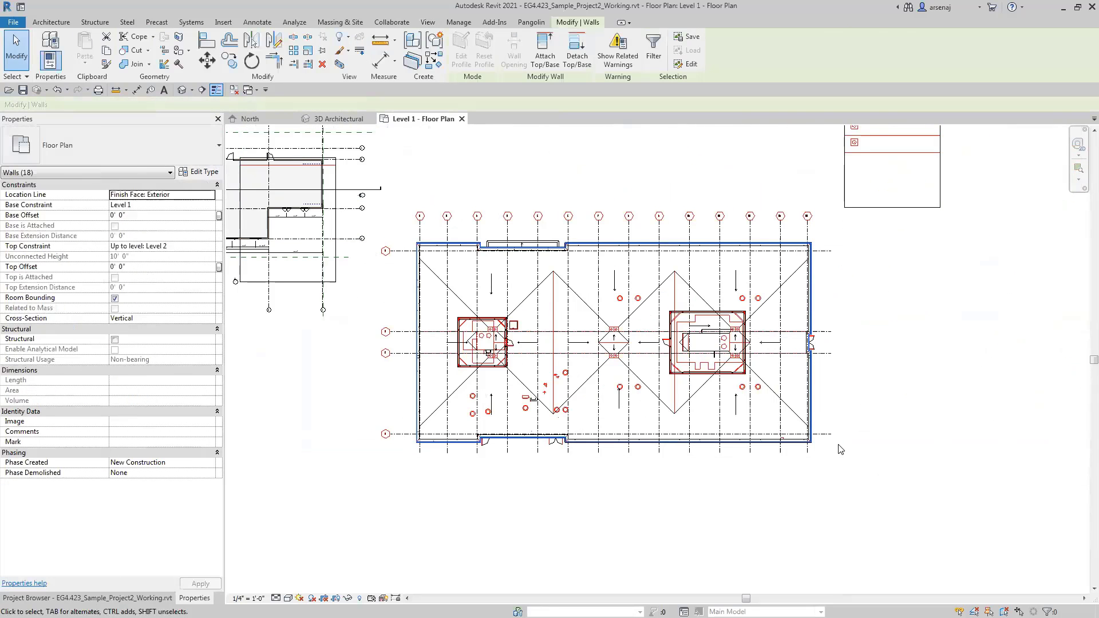
key("Escape")
scroll(489, 491, "up", 5)
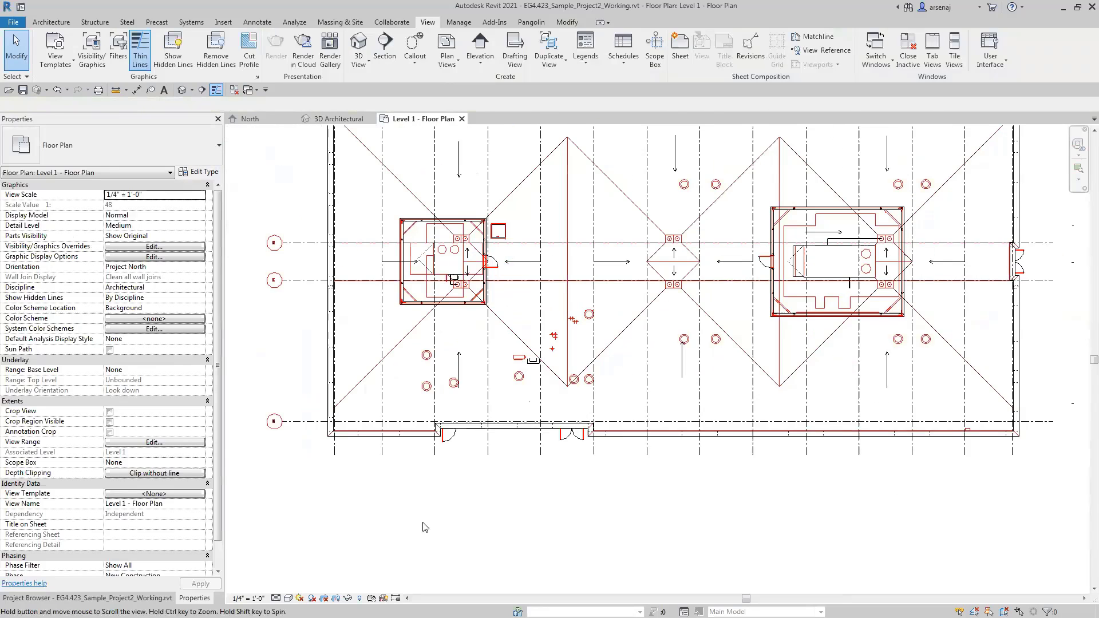
Place walls around the entire outer roof outline again by picking its connected chain of lines near the southwest corner
key("w")
key("a")
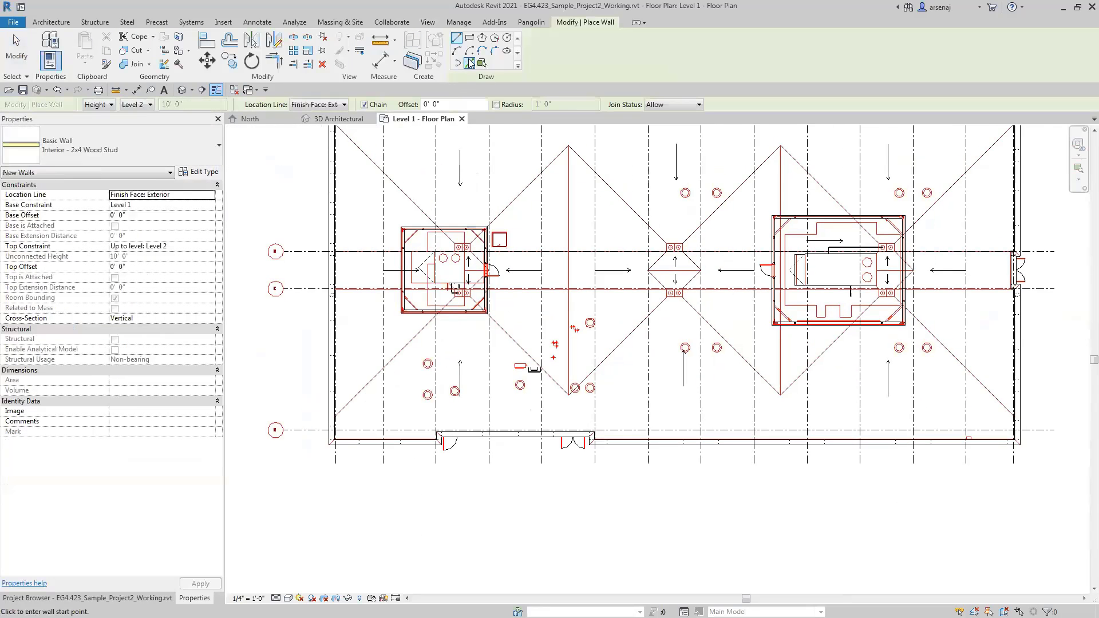
scroll(347, 427, "up", 5)
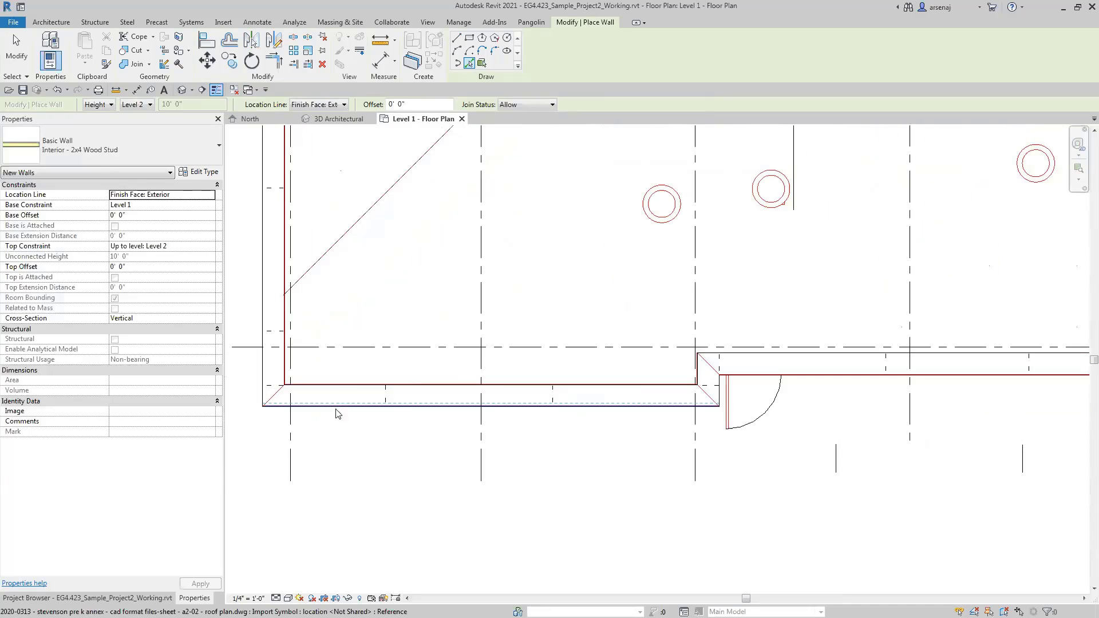
key("Tab")
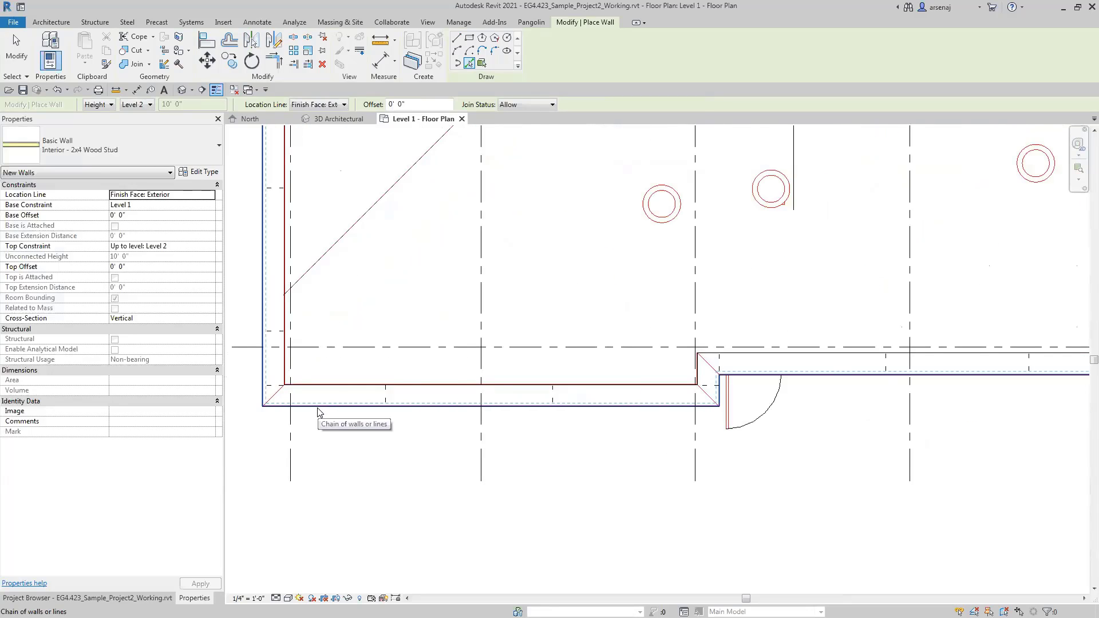
left_click(319, 413)
Leave the wall command and examine the new exterior walls at the south entrance recess, the east double door and the northeast corner
middle_click_drag(702, 436, 656, 430)
scroll(676, 400, "up", 8)
scroll(672, 401, "down", 7)
scroll(677, 502, "down", 10)
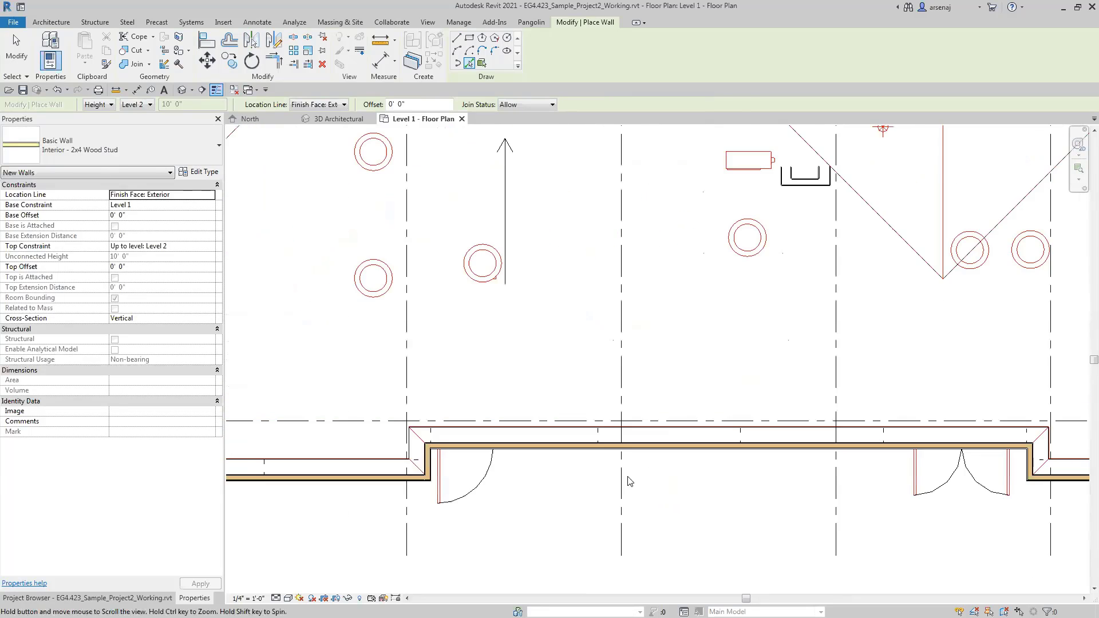
scroll(830, 398, "up", 13)
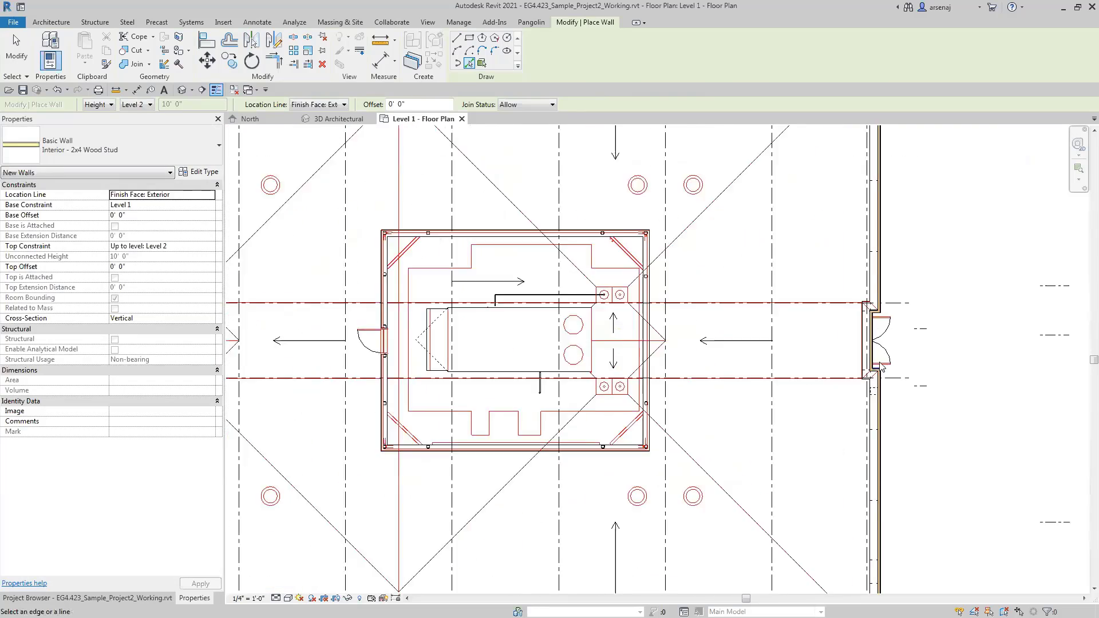
key("Escape")
middle_click_drag(846, 418, 819, 517)
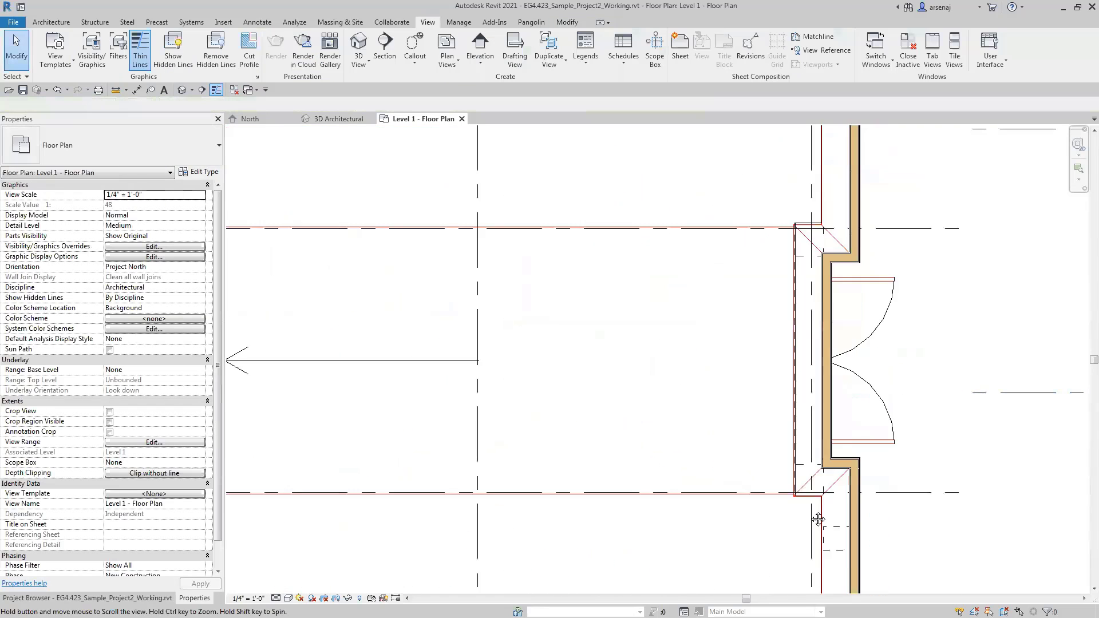
scroll(819, 518, "down", 3)
mouse_move(818, 367)
middle_mouse_down()
mouse_move(817, 473)
mouse_move(797, 575)
middle_mouse_up()
scroll(799, 320, "up", 1)
middle_click_drag(804, 150, 777, 375)
scroll(778, 242, "up", 2)
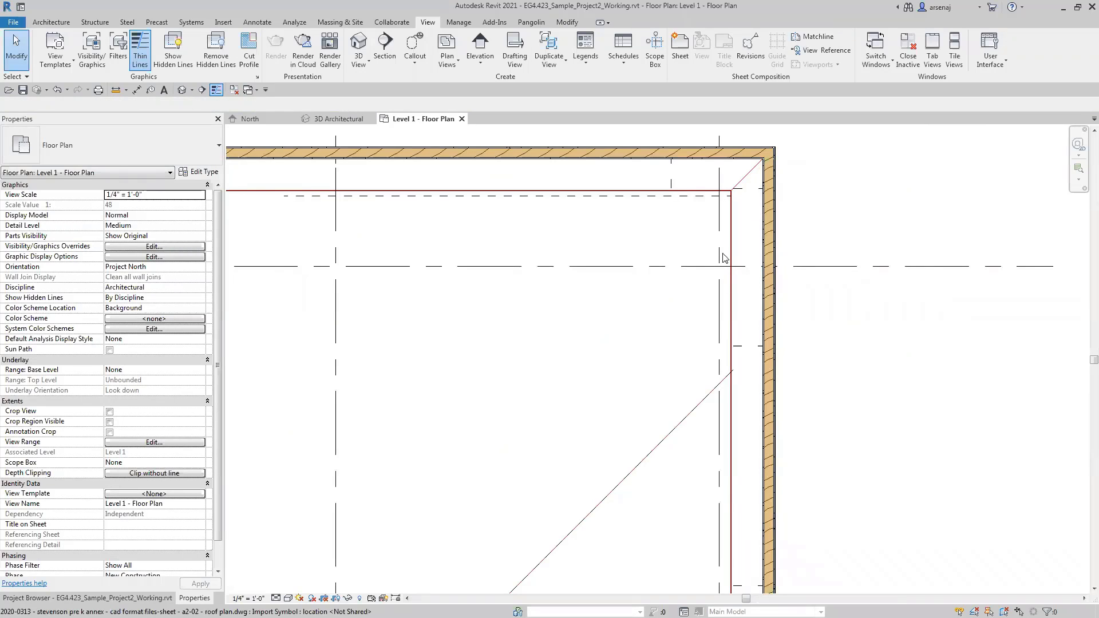
scroll(734, 307, "down", 4)
middle_click_drag(793, 311, 874, 297)
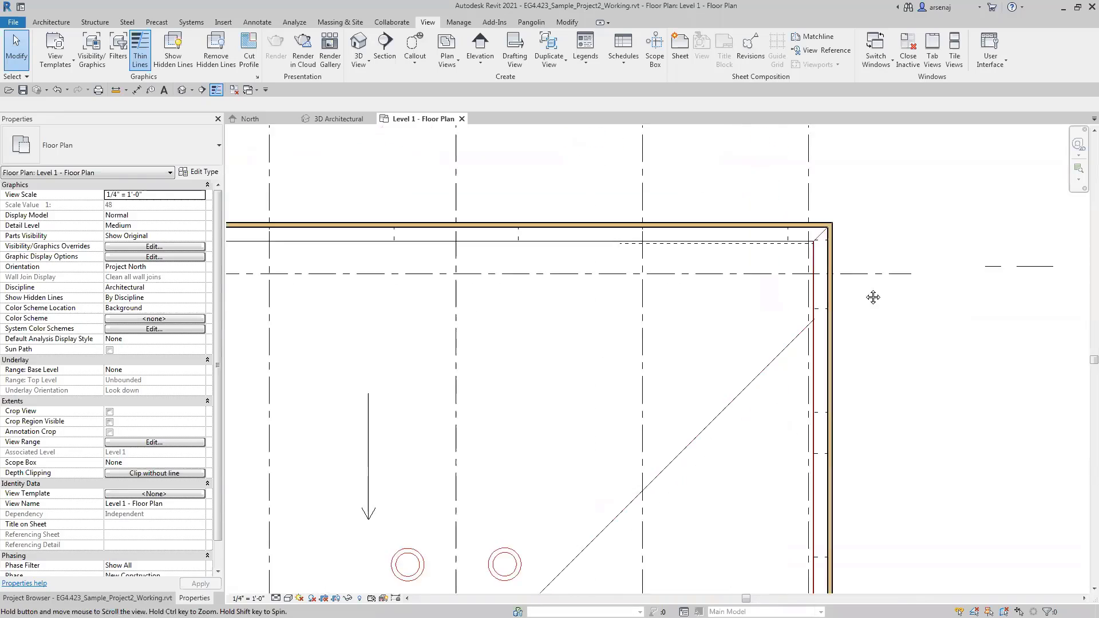
scroll(650, 443, "down", 4)
mouse_move(636, 462)
middle_mouse_down()
mouse_move(726, 380)
mouse_move(849, 319)
middle_mouse_up()
scroll(646, 425, "down", 3)
middle_click_drag(574, 475, 630, 429)
scroll(671, 429, "up", 3)
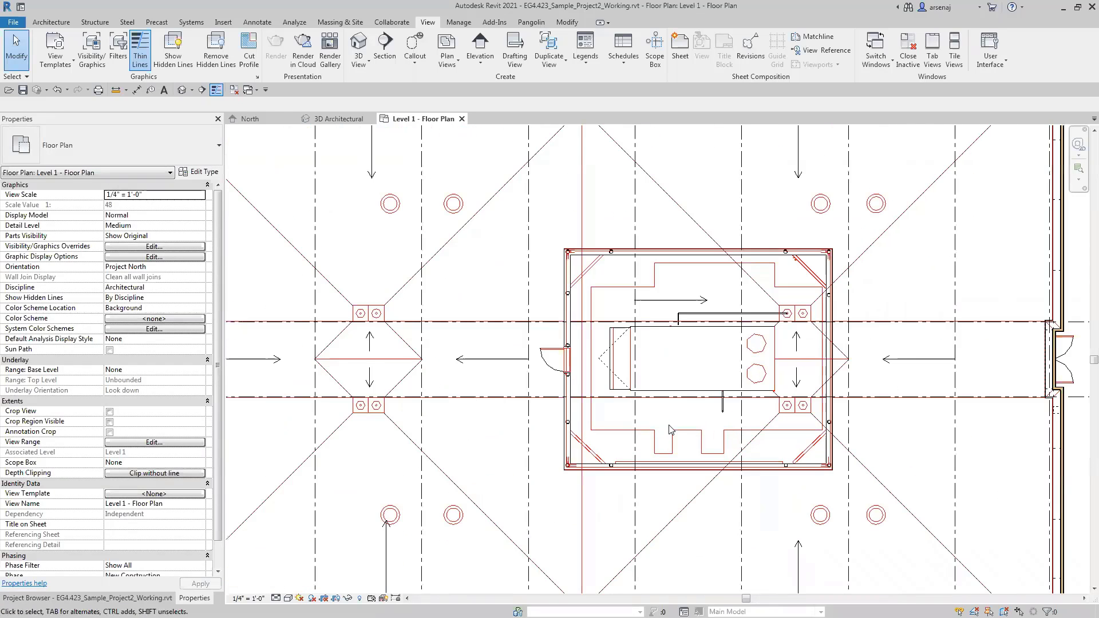
Draw rectangular walls around the eastern equipment enclosure from its northwest to its southeast outer corner, and end the wall command
key("a")
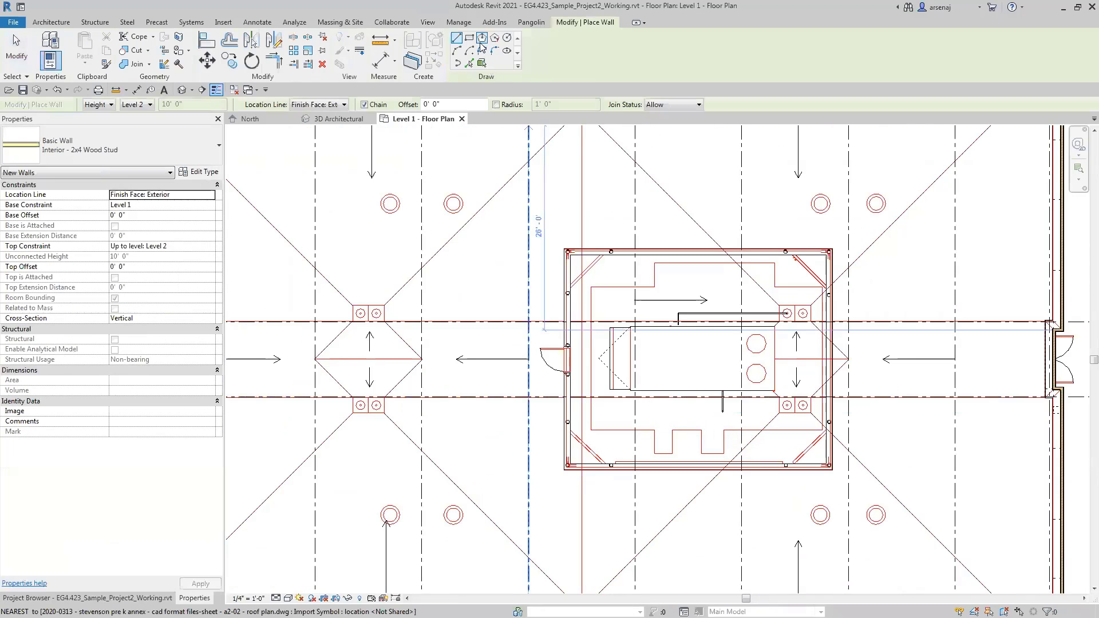
scroll(572, 259, "up", 3)
scroll(571, 261, "up", 2)
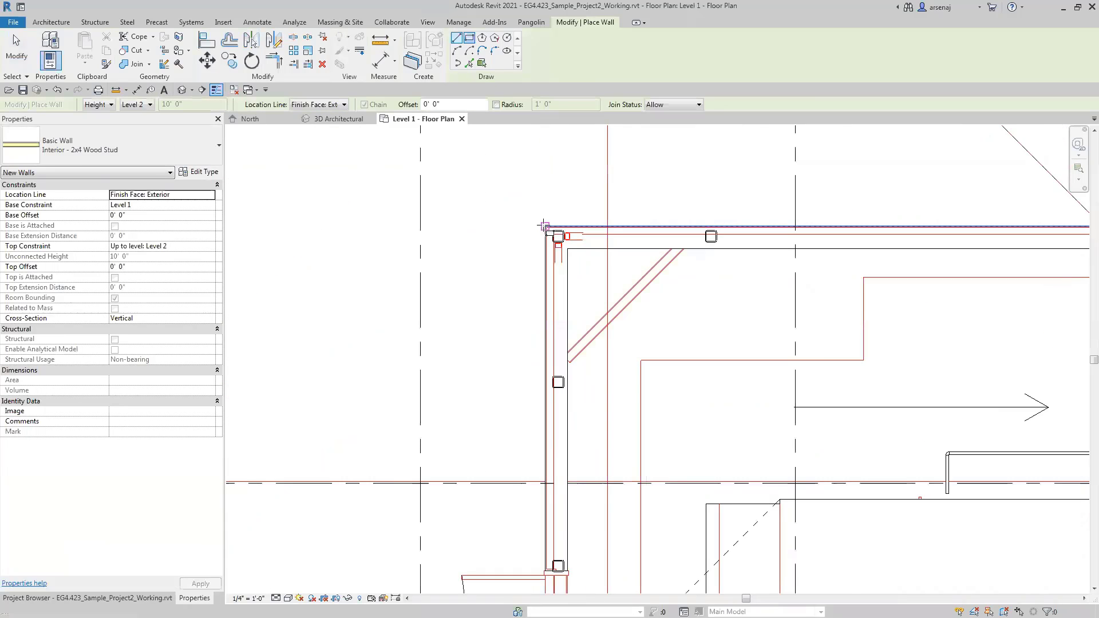
left_click(546, 228)
scroll(865, 545, "down", 1)
middle_click_drag(867, 543, 648, 274)
middle_click_drag(909, 424, 634, 271)
scroll(828, 507, "up", 2)
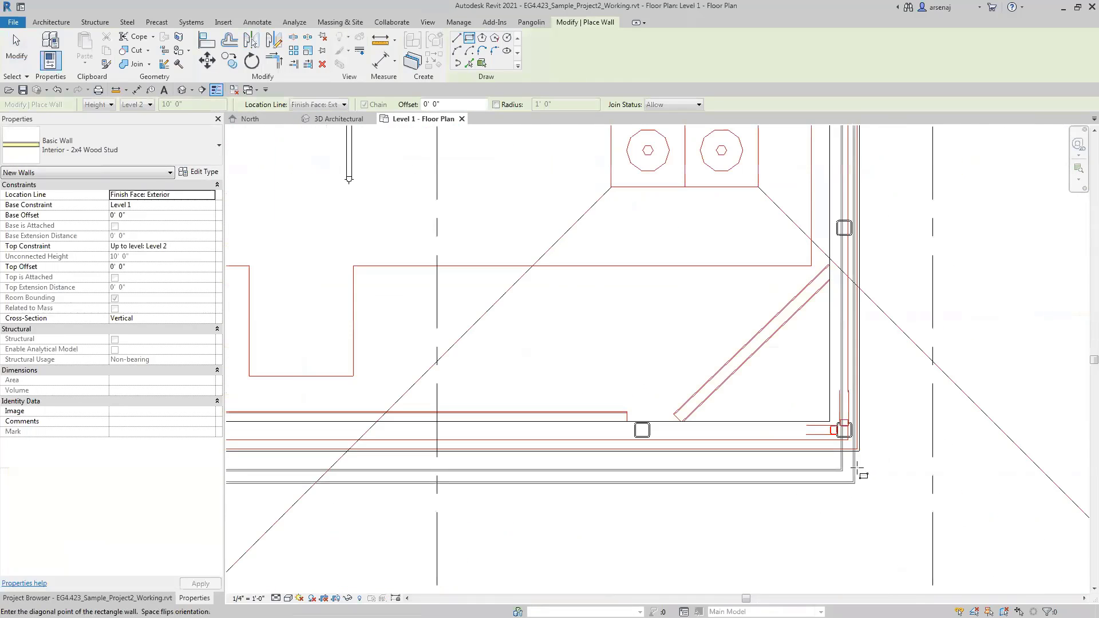
left_click(860, 449)
scroll(873, 487, "down", 1)
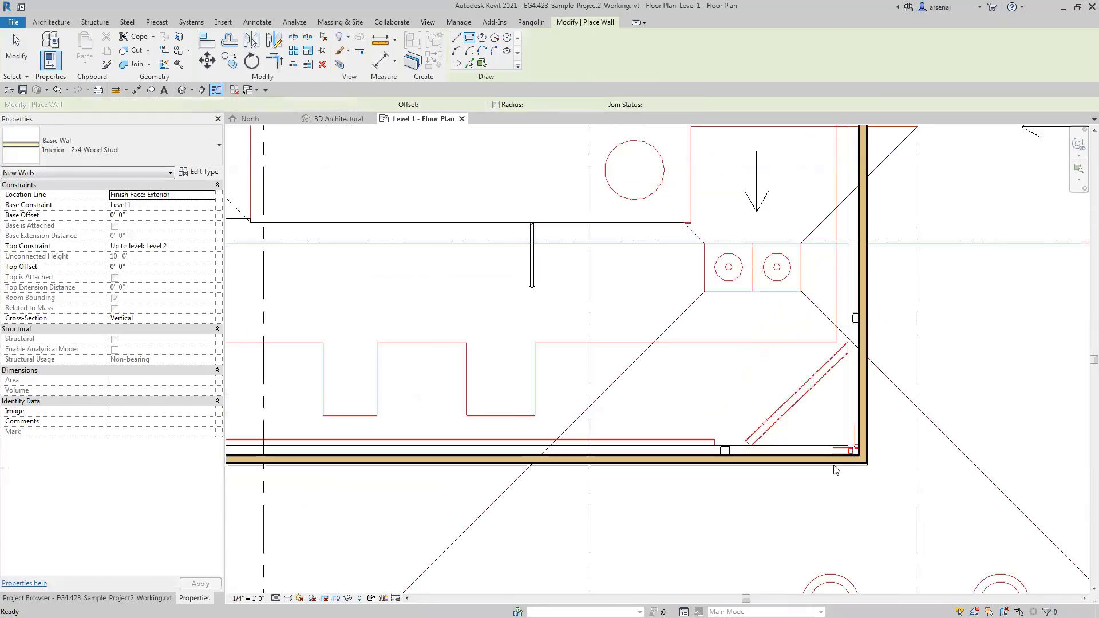
key("Escape")
key("Escape")
Align the outer face of the eastern enclosure's south wall with the CAD line beside it
scroll(902, 464, "up", 1)
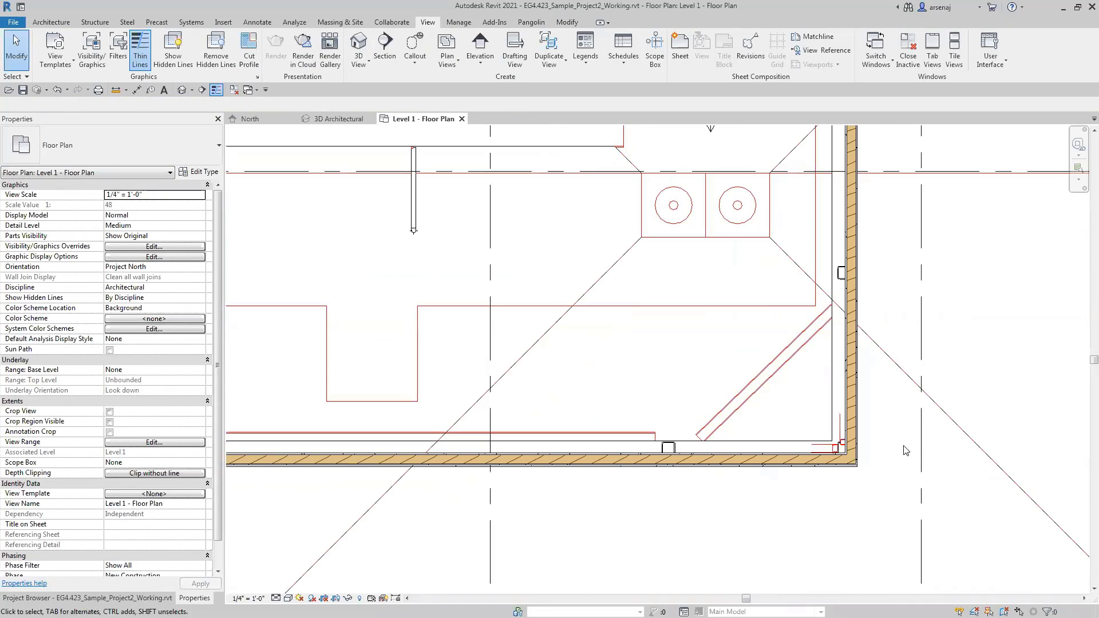
scroll(885, 464, "up", 1)
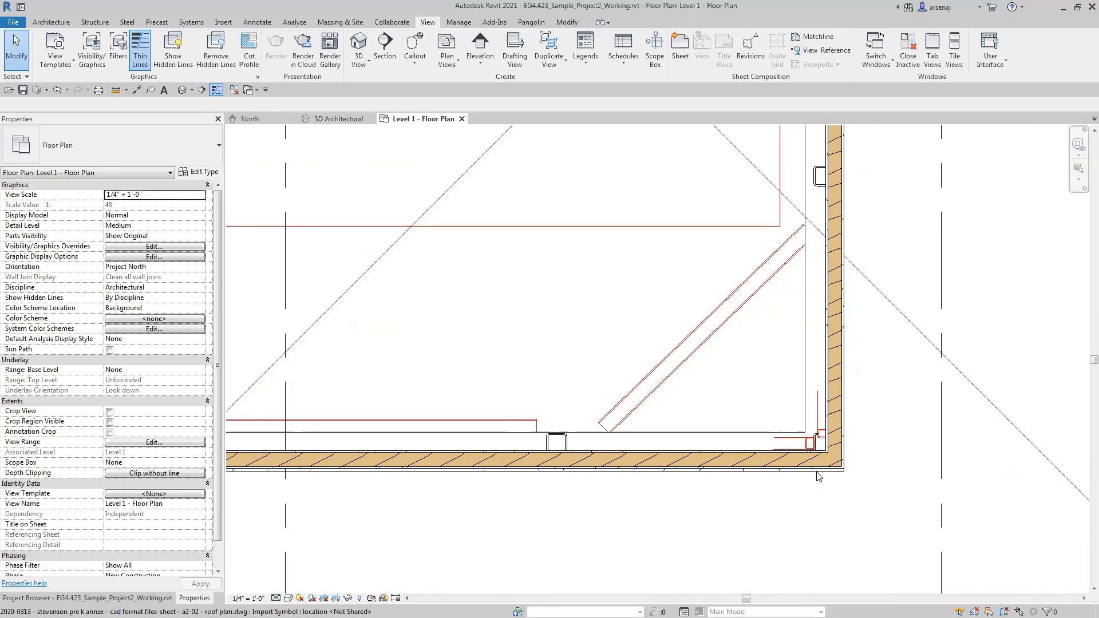
scroll(798, 493, "up", 1)
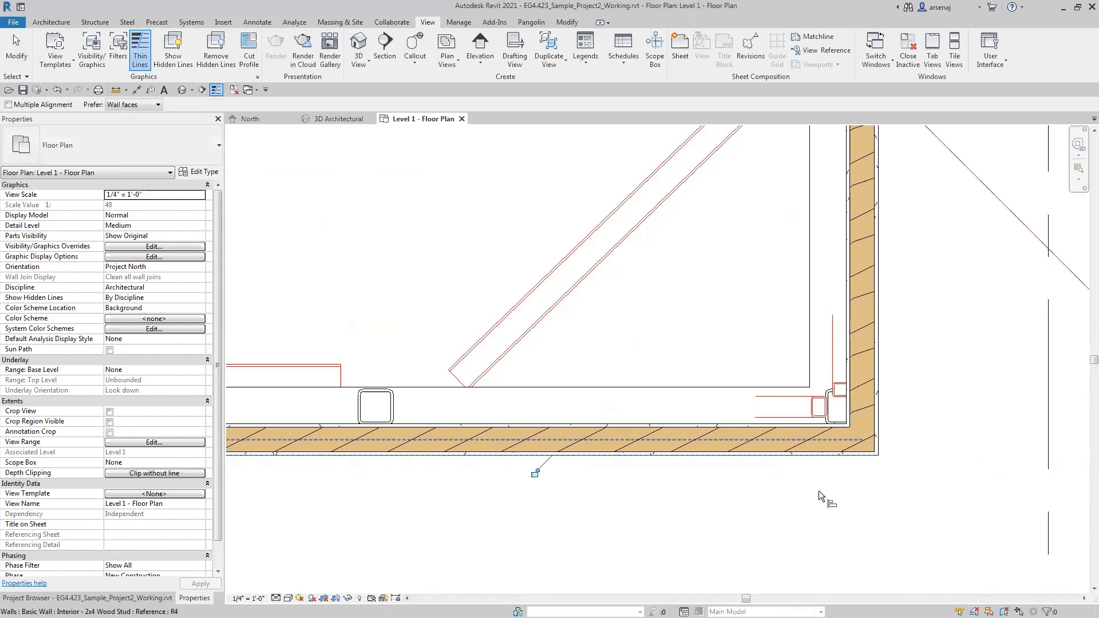
scroll(818, 490, "down", 3)
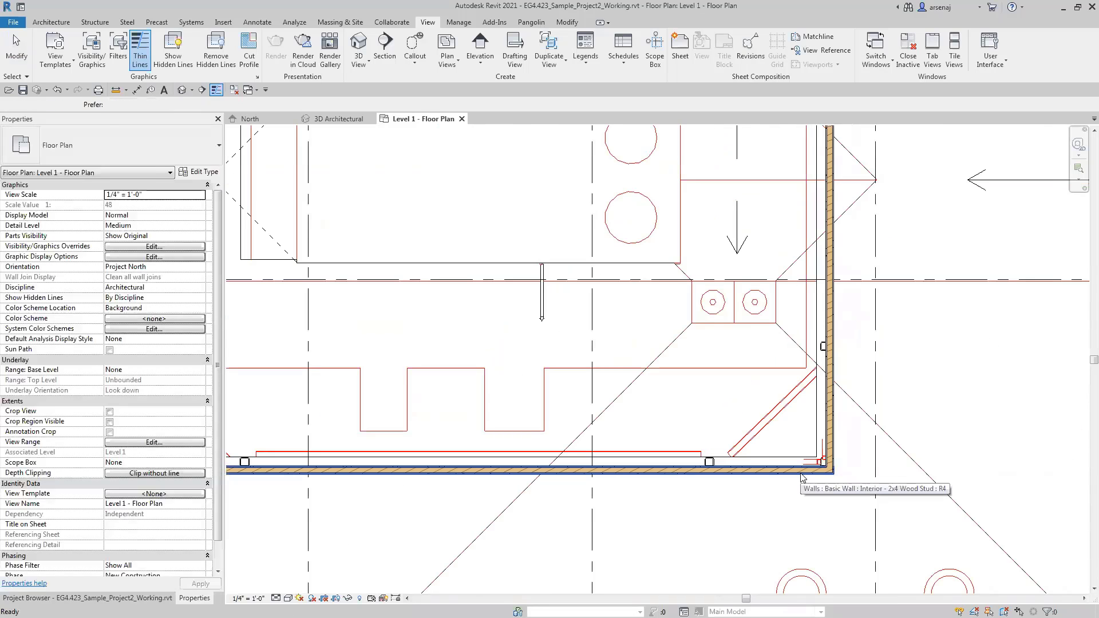
scroll(800, 476, "down", 2)
Examine the walls around the eastern enclosure, including the northwest corner, and check their selection as a connected chain
middle_click_drag(788, 479, 918, 521)
middle_click_drag(596, 350, 567, 401)
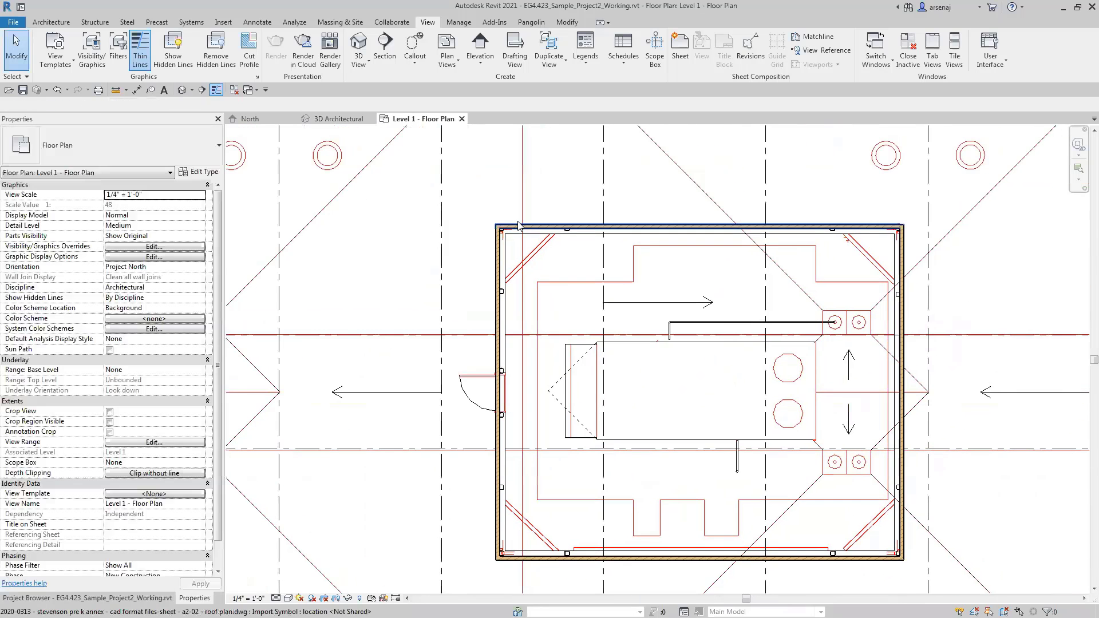
scroll(519, 225, "up", 2)
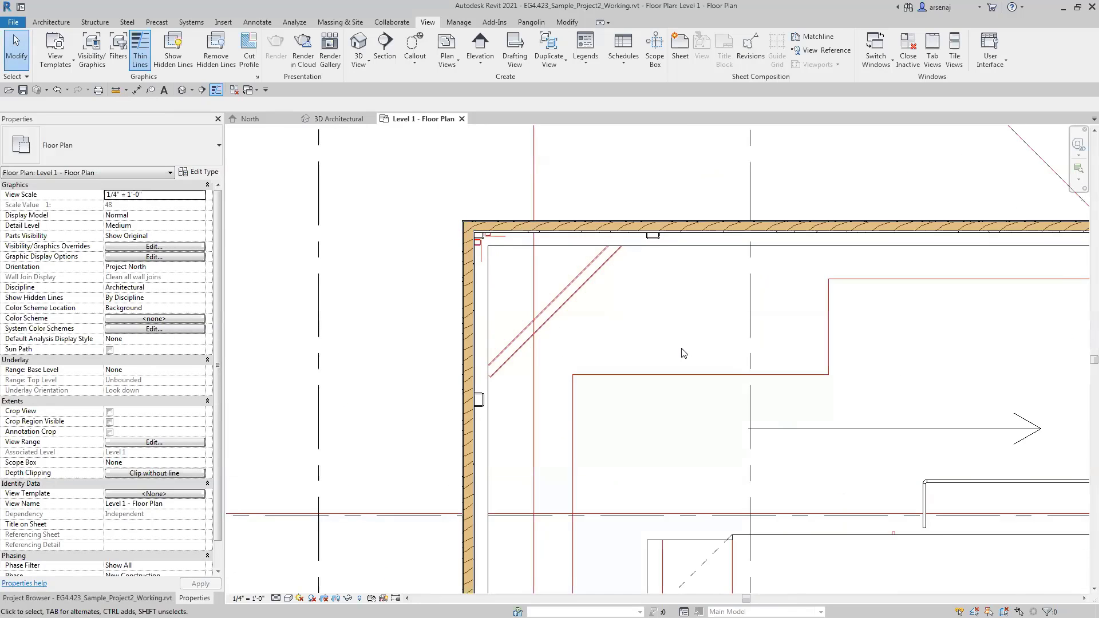
scroll(682, 351, "down", 3)
left_click(659, 273)
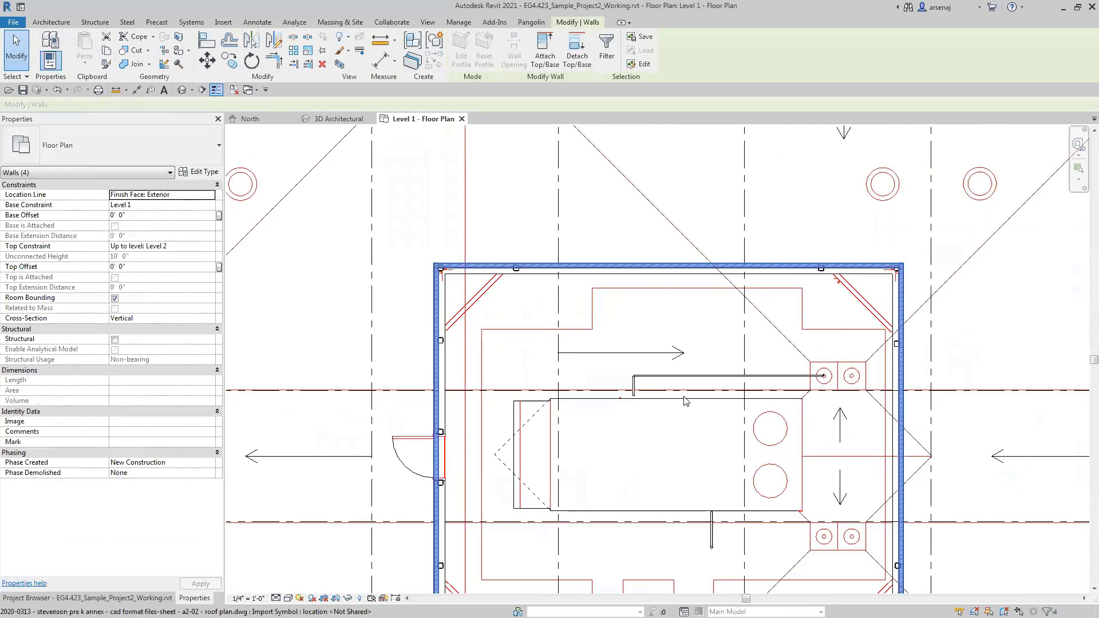
scroll(653, 361, "down", 2)
left_click(671, 401)
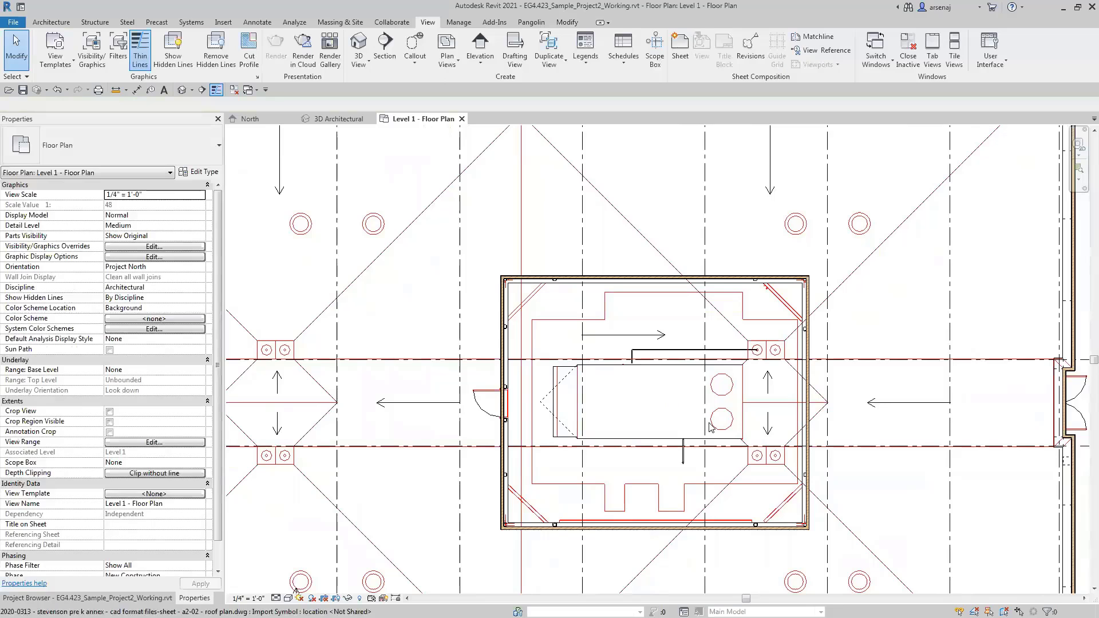
scroll(785, 450, "up", 2)
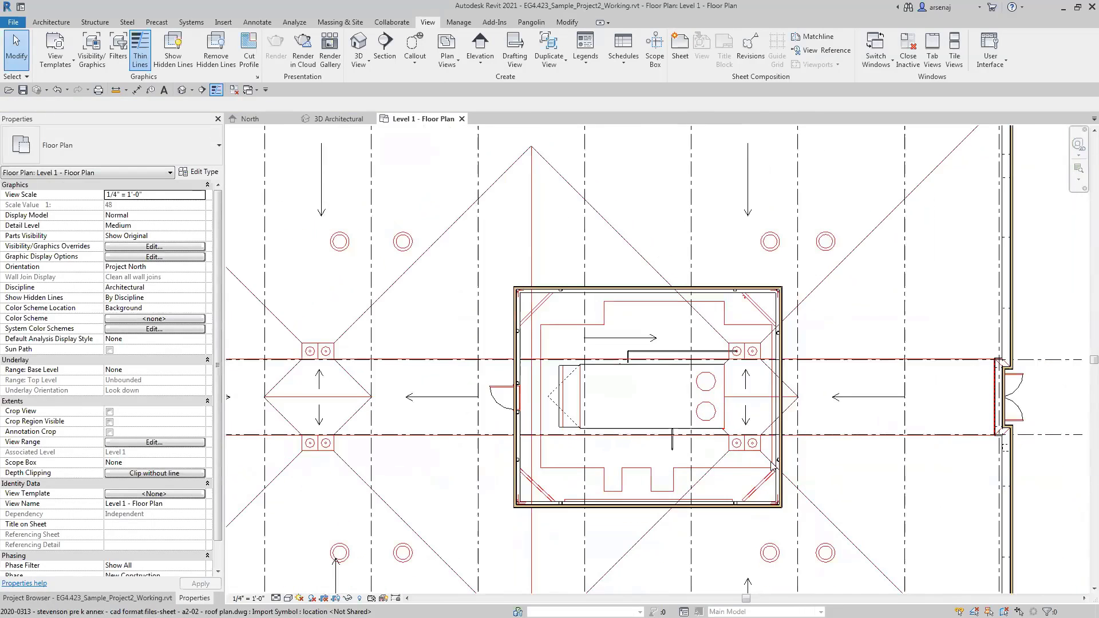
scroll(785, 450, "up", 1)
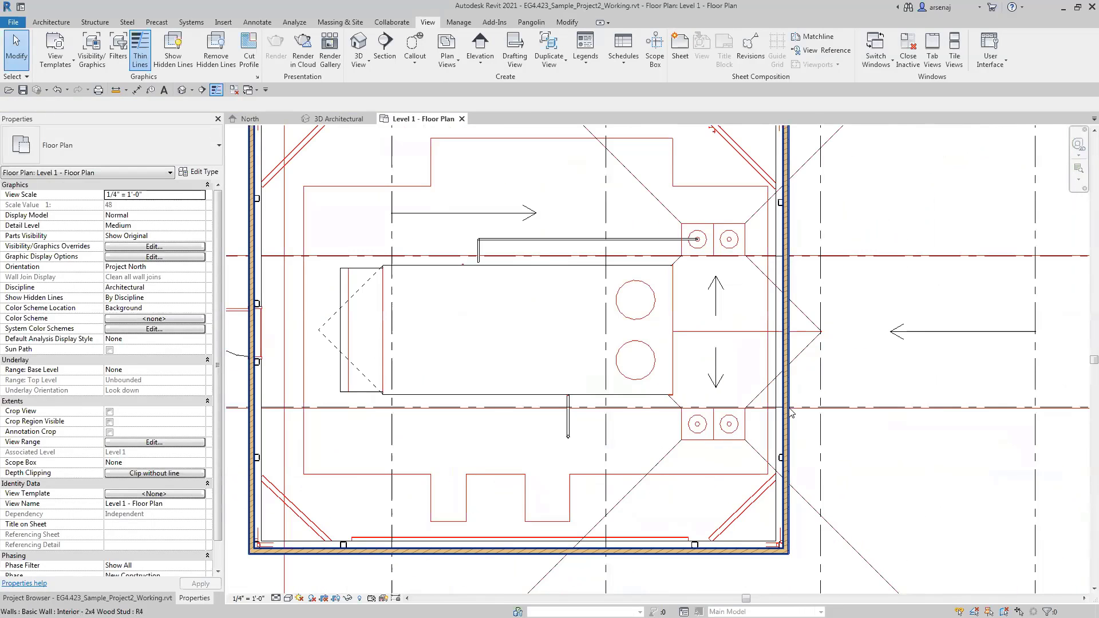
left_click(792, 412)
key("Escape")
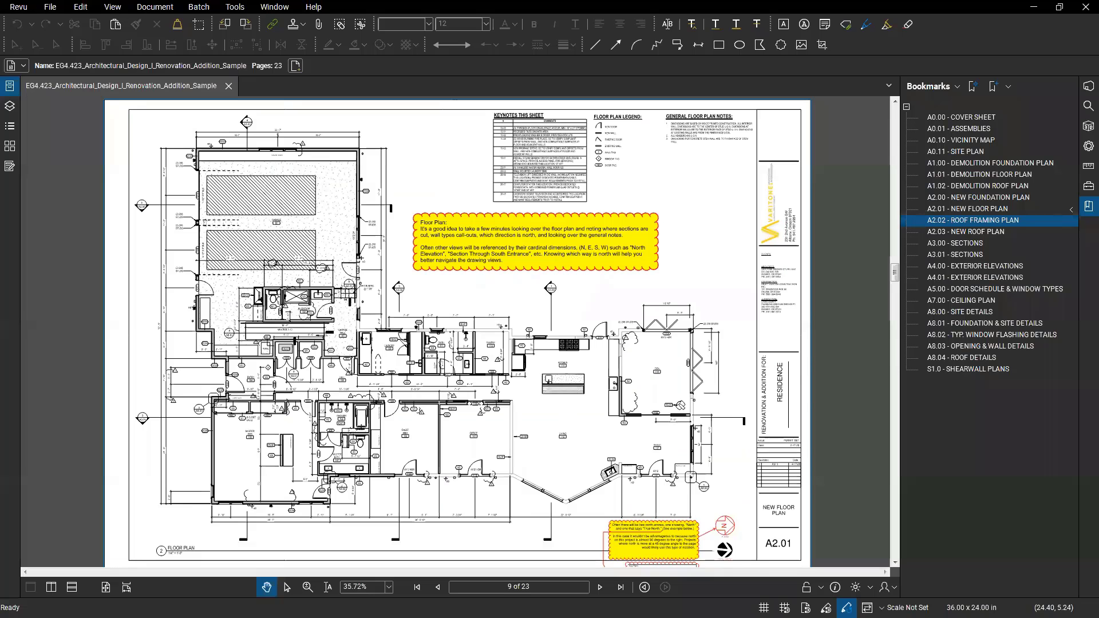
Switch to the sample drawing set in Bluebeam Revu and open the A0.01 - ASSEMBLIES sheet
left_click_drag(461, 319, 569, 373)
key("ctrl+Left")
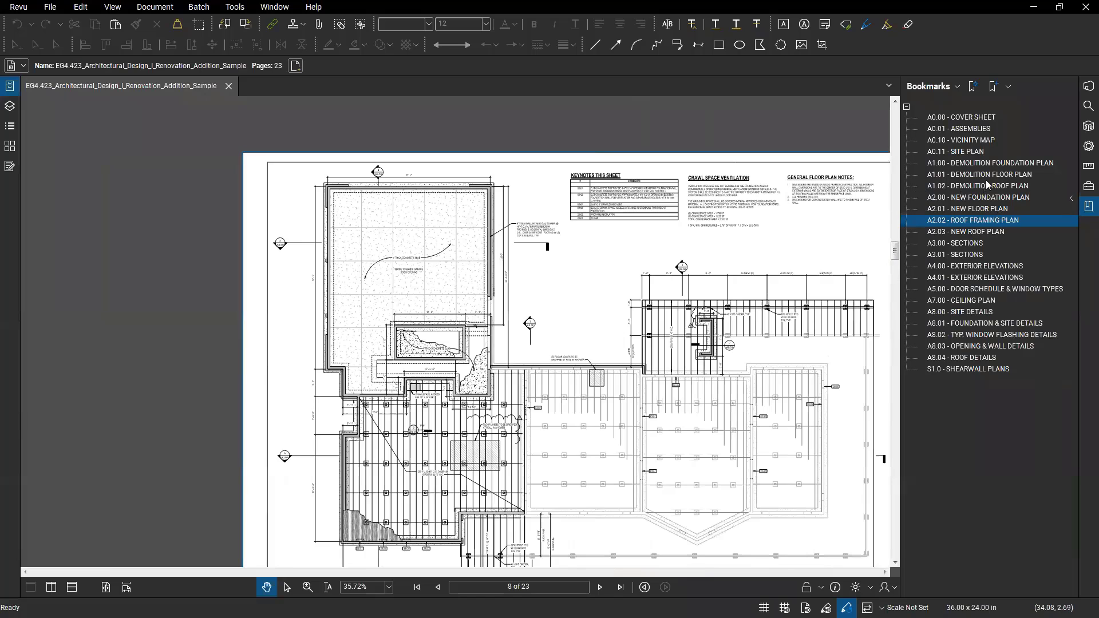
left_click(967, 129)
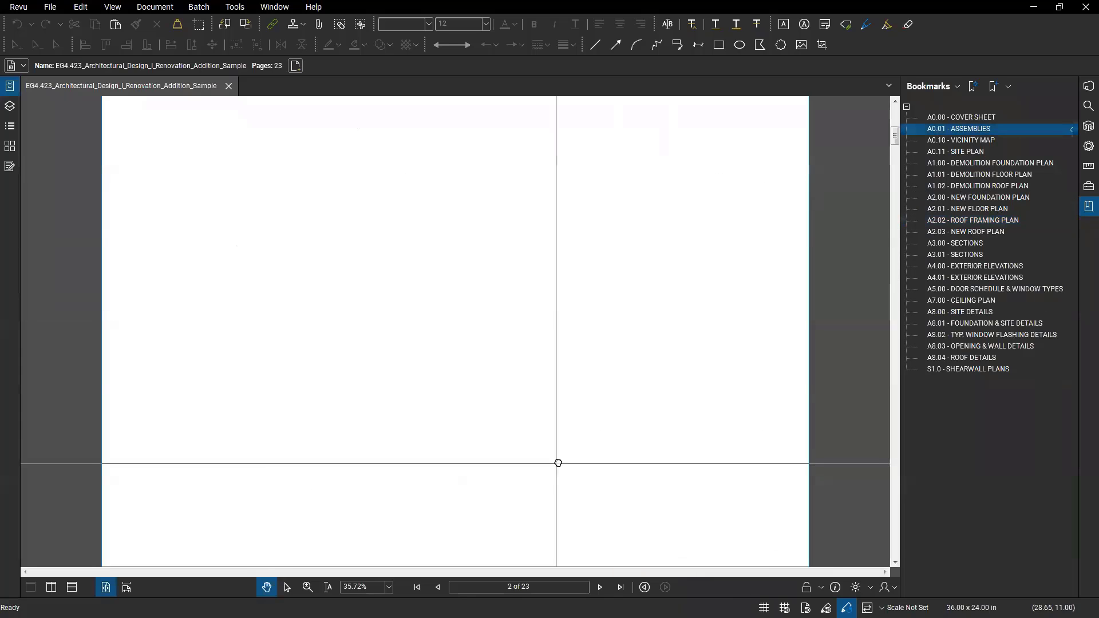
Examine the interior partition details W4, W1 and W2 and the lap siding exterior wall W5
scroll(781, 309, "up", 1)
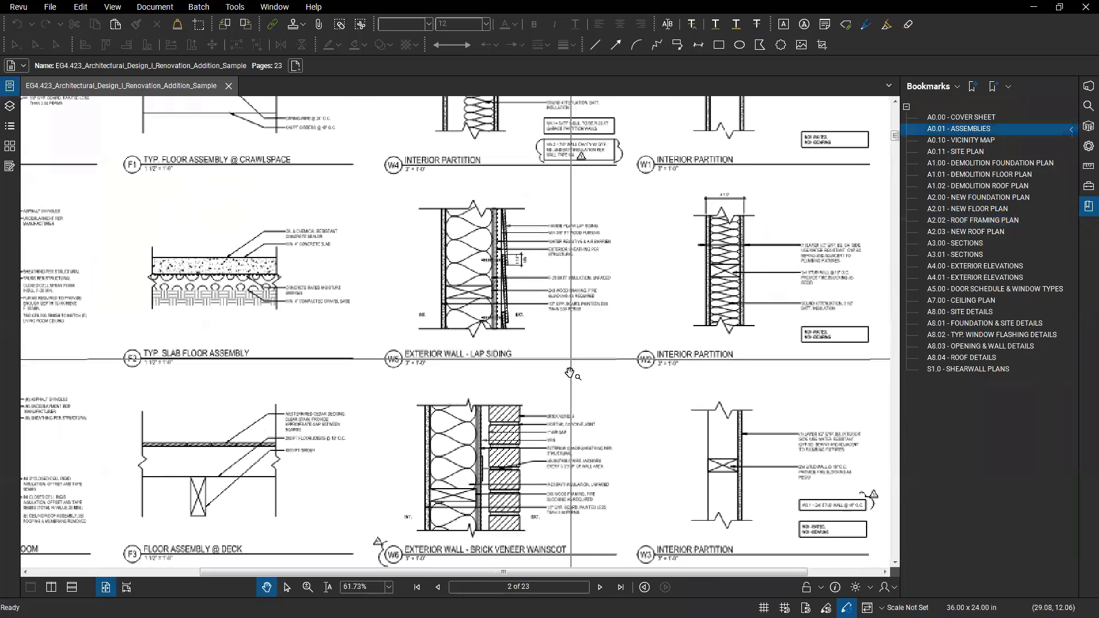
left_click_drag(619, 413, 607, 418)
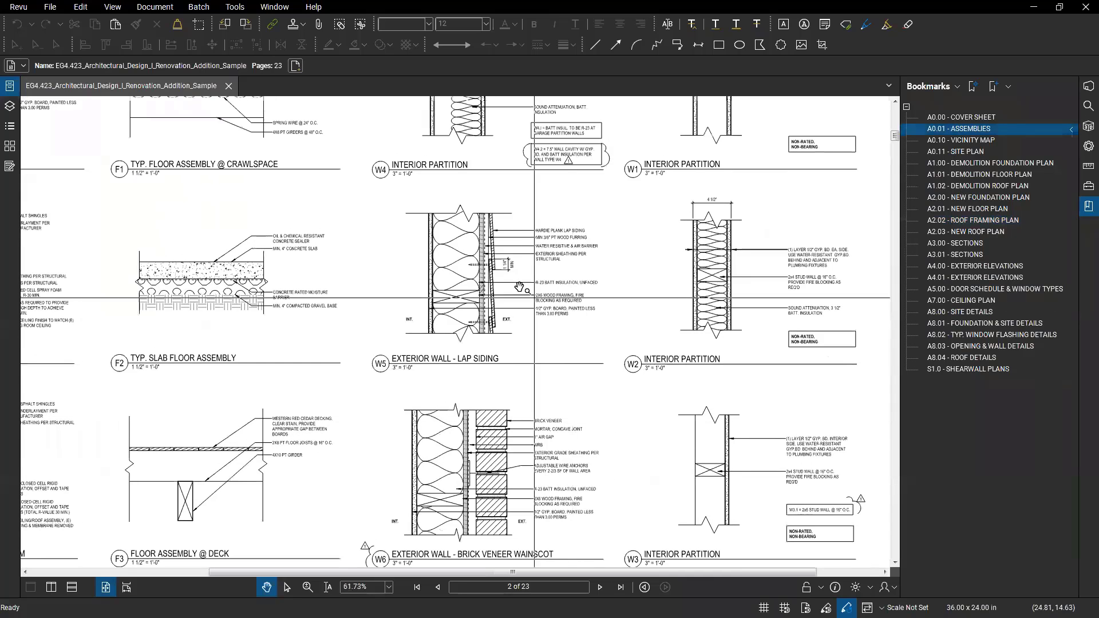
mouse_move(603, 284)
left_mouse_down()
mouse_move(582, 322)
mouse_move(614, 336)
mouse_move(598, 425)
left_mouse_up()
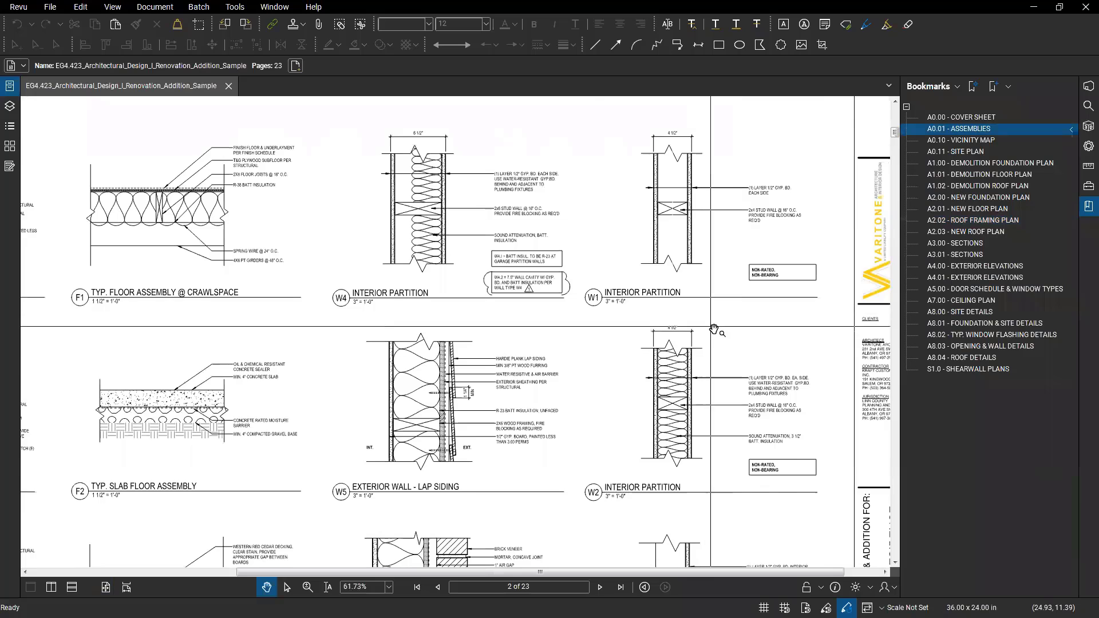
scroll(717, 309, "up", 2)
left_click_drag(685, 283, 617, 346)
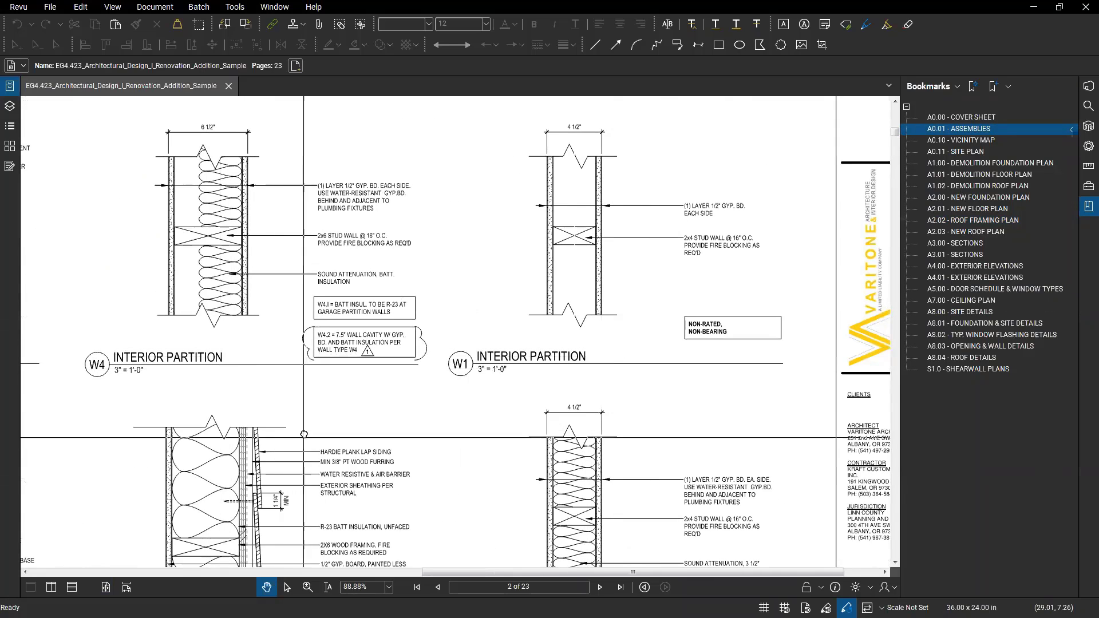
left_click_drag(305, 438, 317, 391)
Examine the lower wall details, interior partition W3 and brick veneer exterior wall W6, within the full set of wall types
scroll(383, 403, "down", 2)
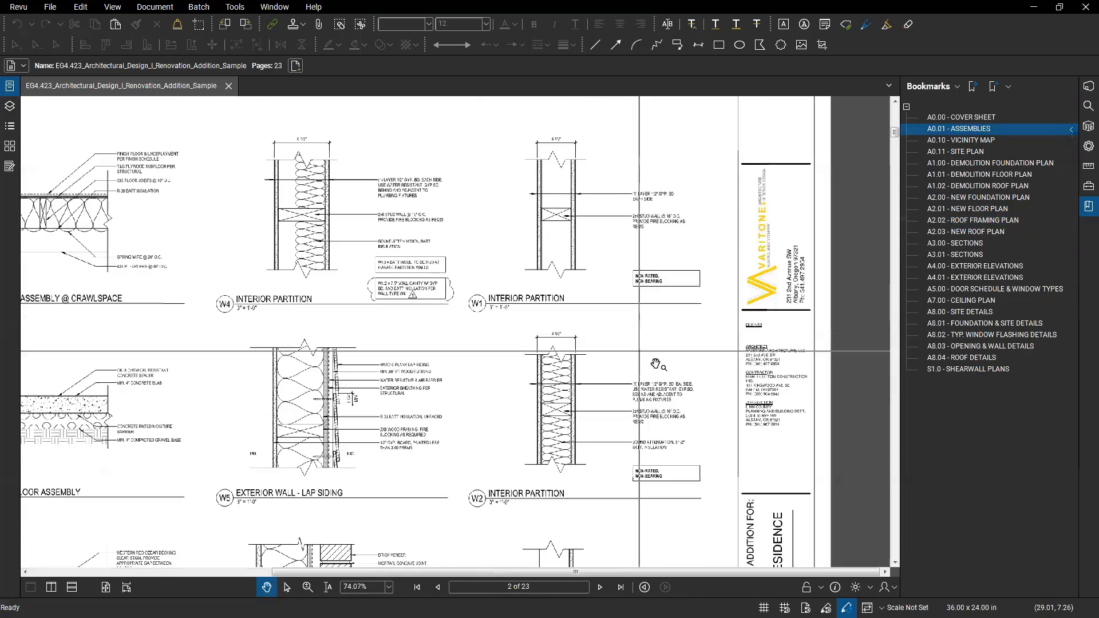
scroll(665, 327, "down", 1)
scroll(685, 424, "up", 2)
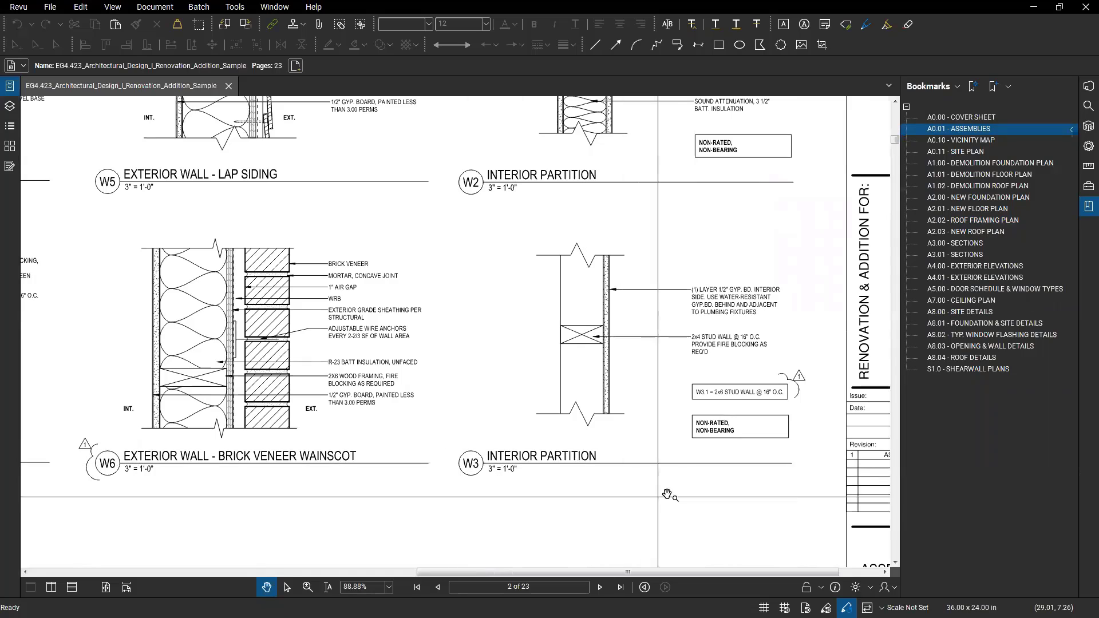
scroll(630, 472, "down", 2)
scroll(588, 481, "up", 2)
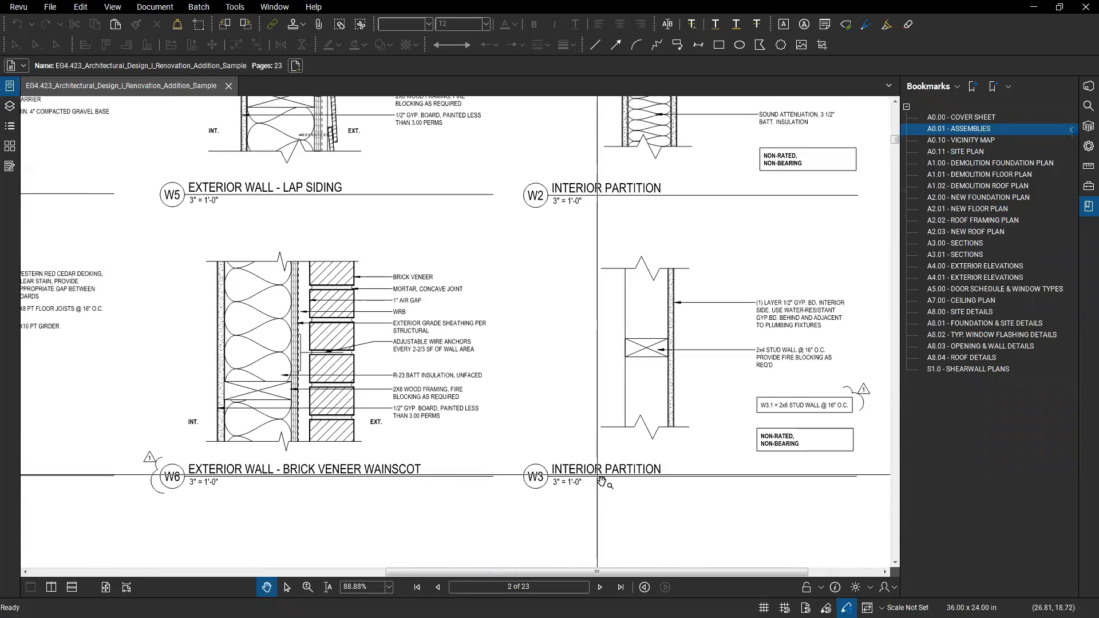
scroll(587, 478, "down", 3)
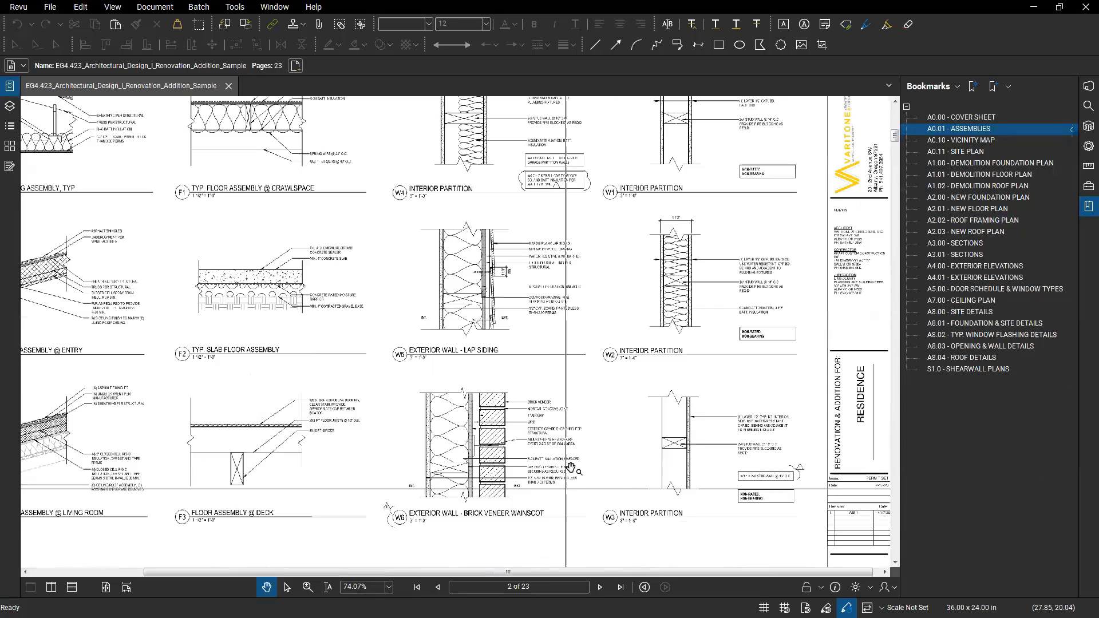
left_click_drag(454, 348, 456, 354)
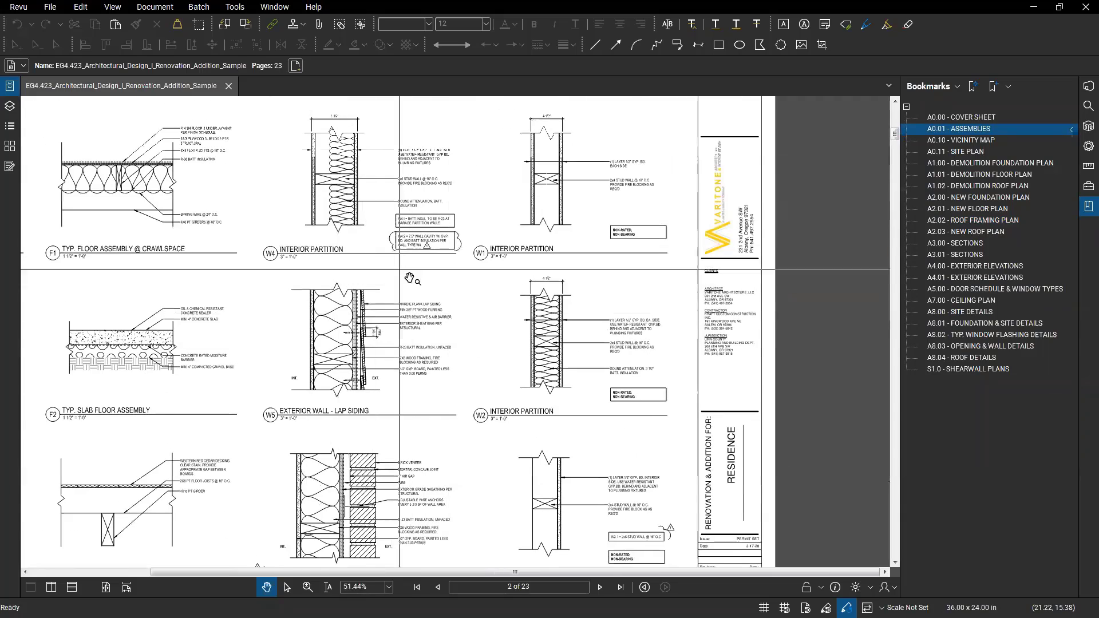
Examine the A0.01 assemblies sheet as a whole, covering the roof, floor, interior partition and exterior wall details
scroll(494, 291, "down", 2)
left_click_drag(507, 311, 539, 318)
scroll(540, 319, "up", 1)
left_click_drag(211, 378, 367, 372)
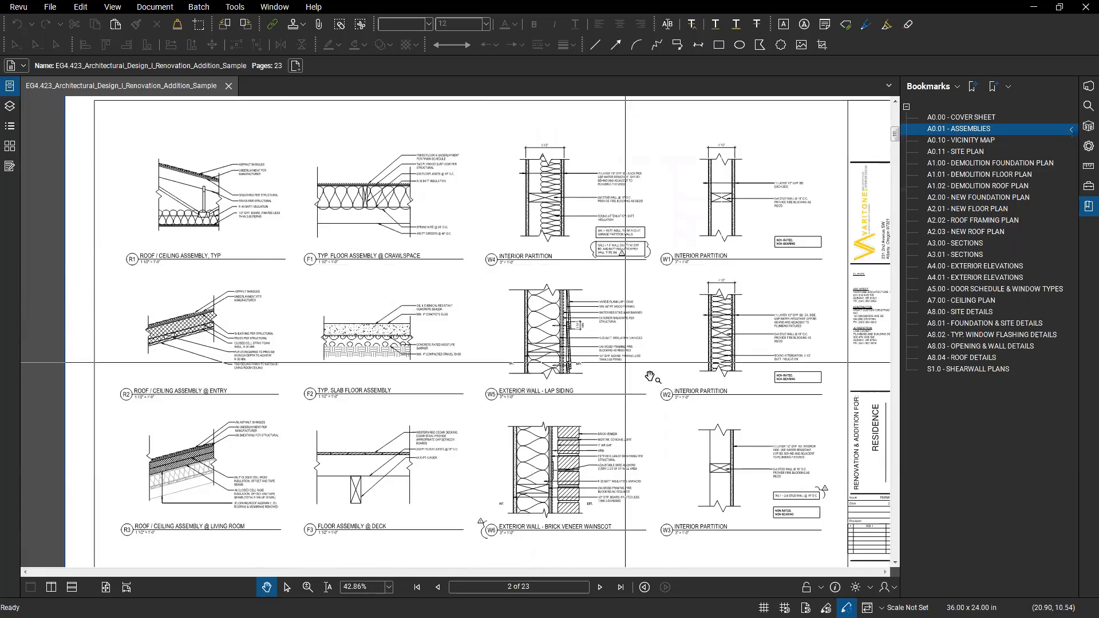
scroll(650, 376, "down", 1)
left_click_drag(788, 324, 699, 321)
scroll(695, 319, "up", 1)
scroll(632, 359, "down", 1)
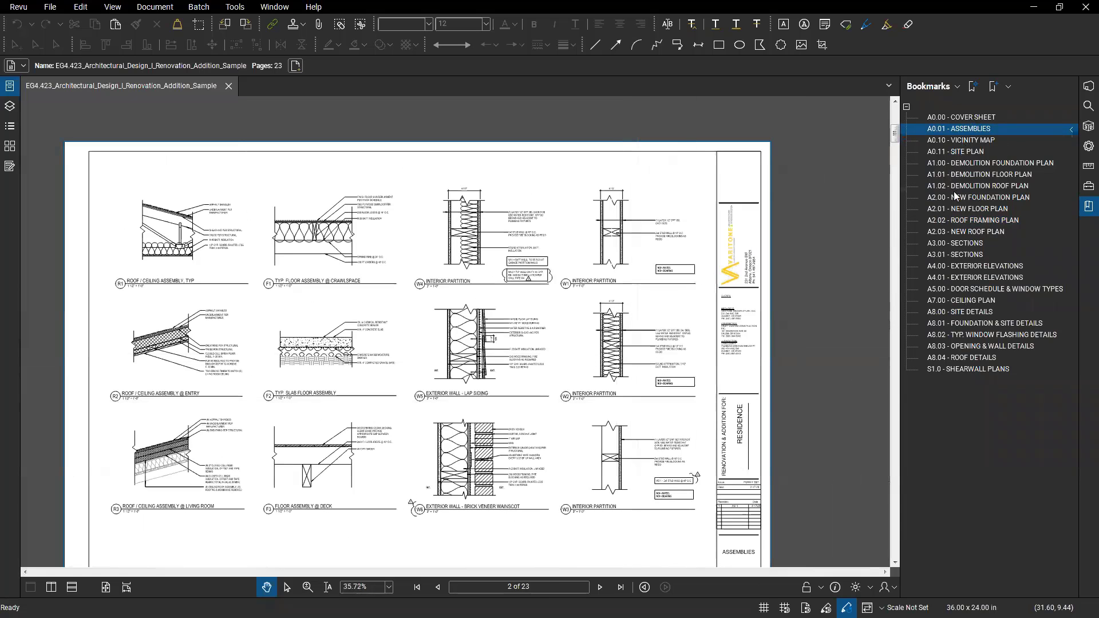
scroll(644, 384, "up", 2)
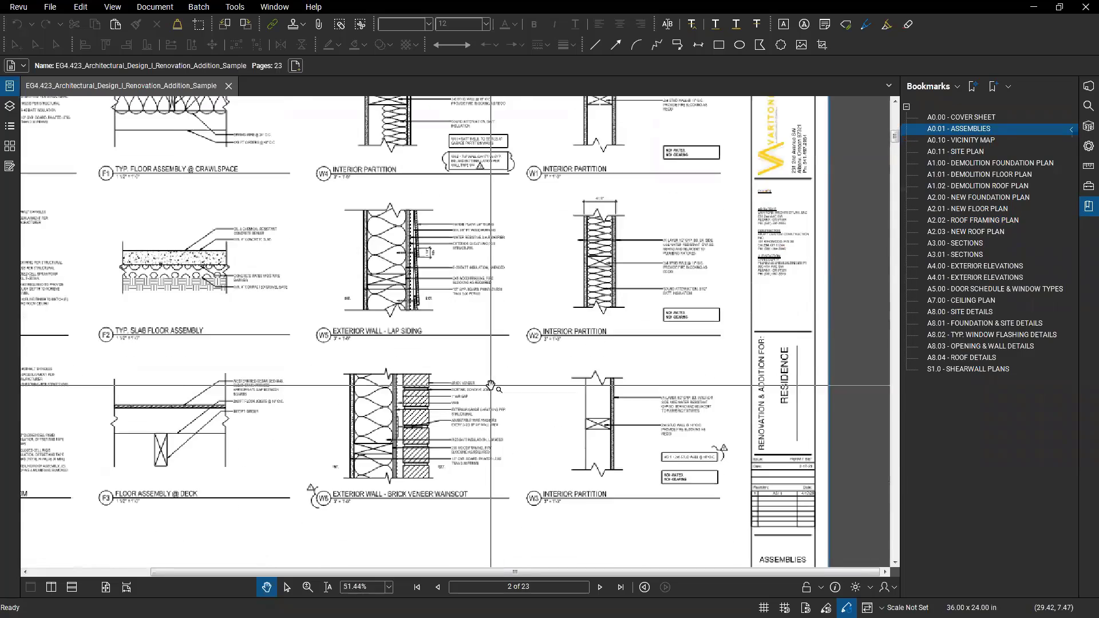
scroll(491, 385, "down", 3)
scroll(624, 284, "up", 4)
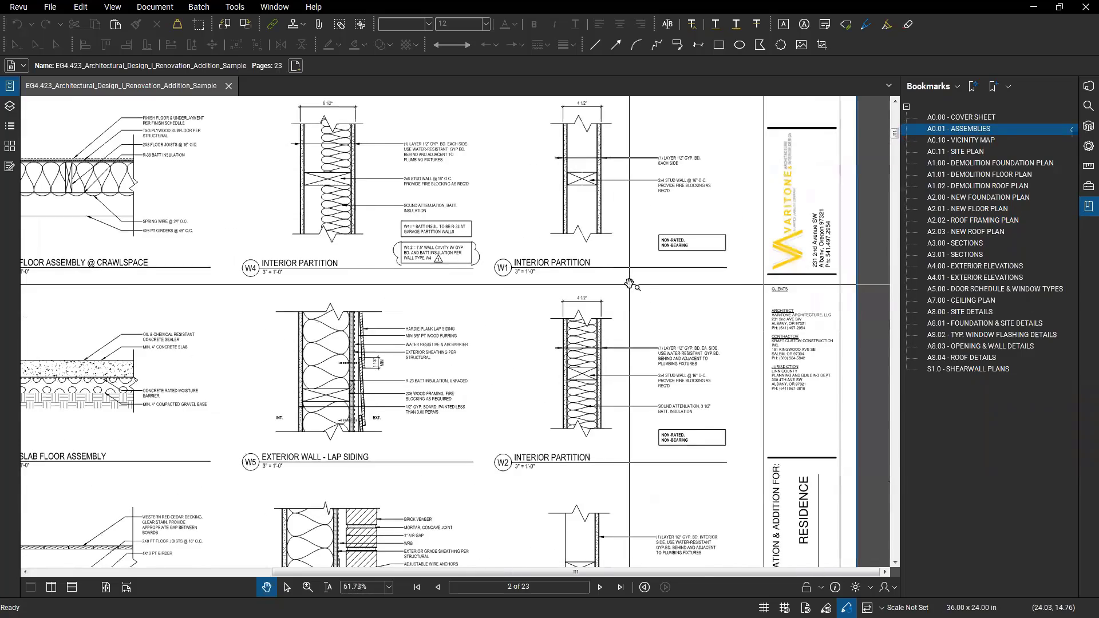
scroll(629, 284, "down", 2)
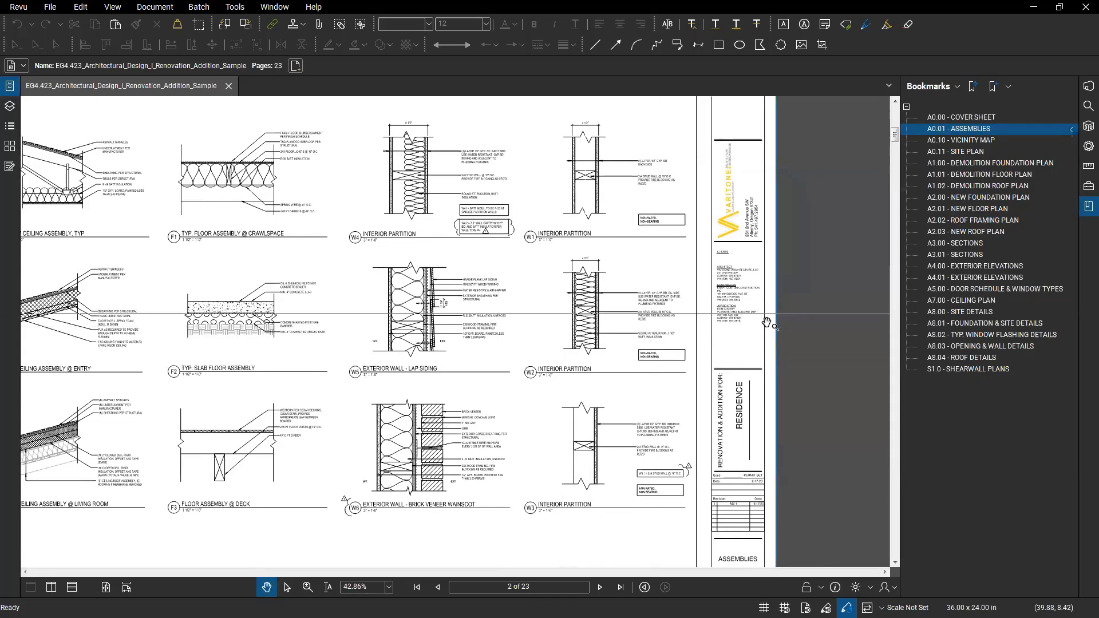
Open the S1.0 - SHEARWALL PLANS sheet and examine the shearwall plan, including its northern wing and the schedule notes
left_click(947, 369)
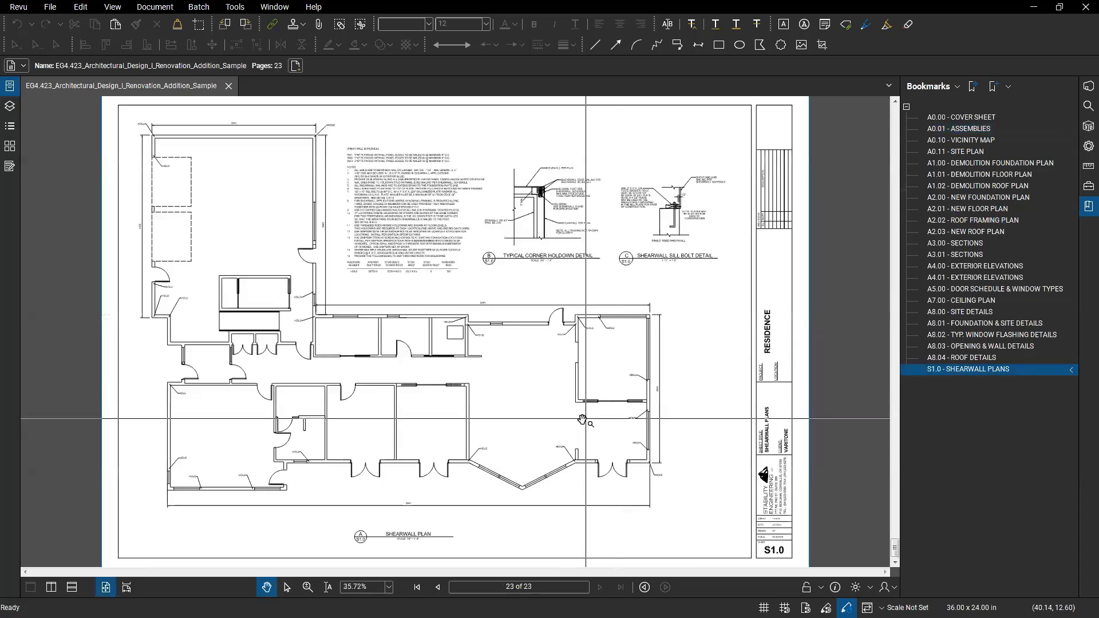
scroll(448, 381, "up", 2)
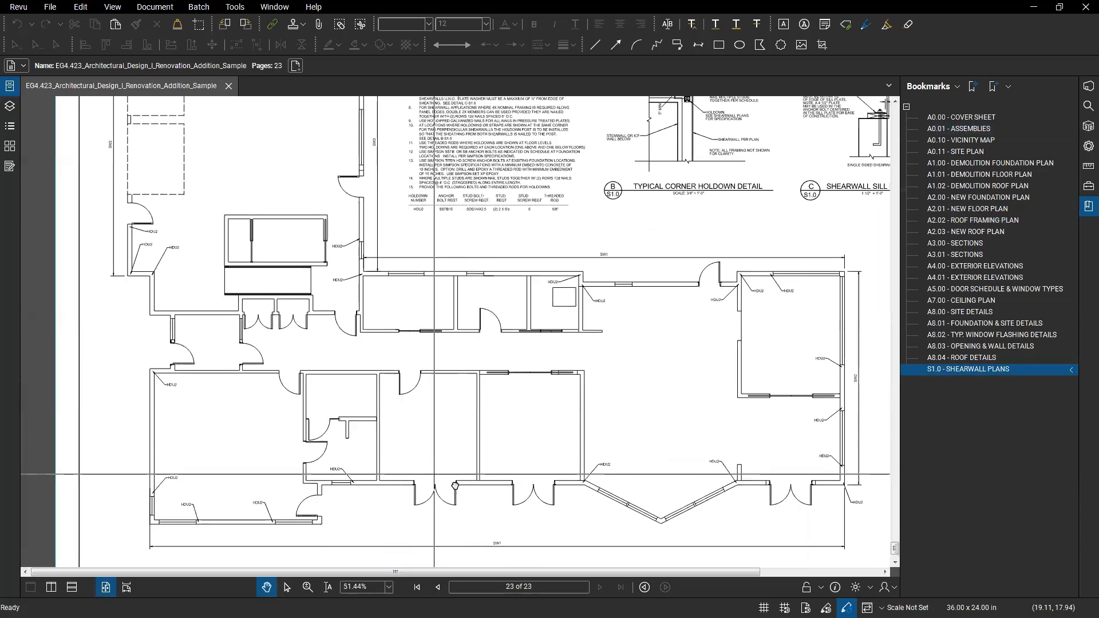
left_click_drag(456, 485, 485, 501)
left_click_drag(483, 368, 560, 500)
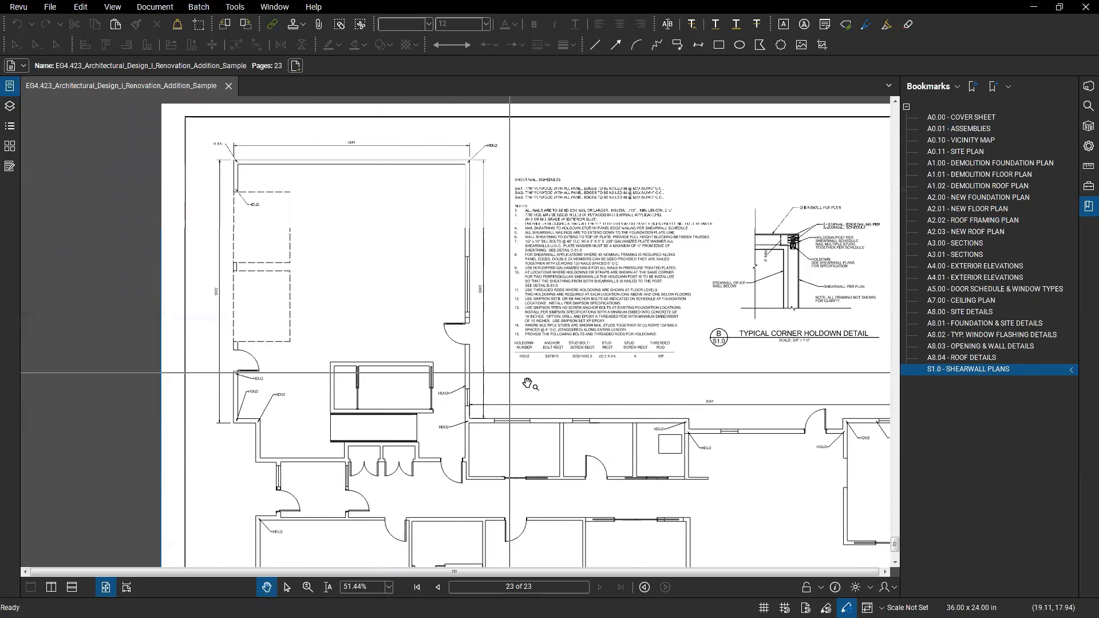
scroll(486, 394, "down", 2)
scroll(521, 374, "up", 1)
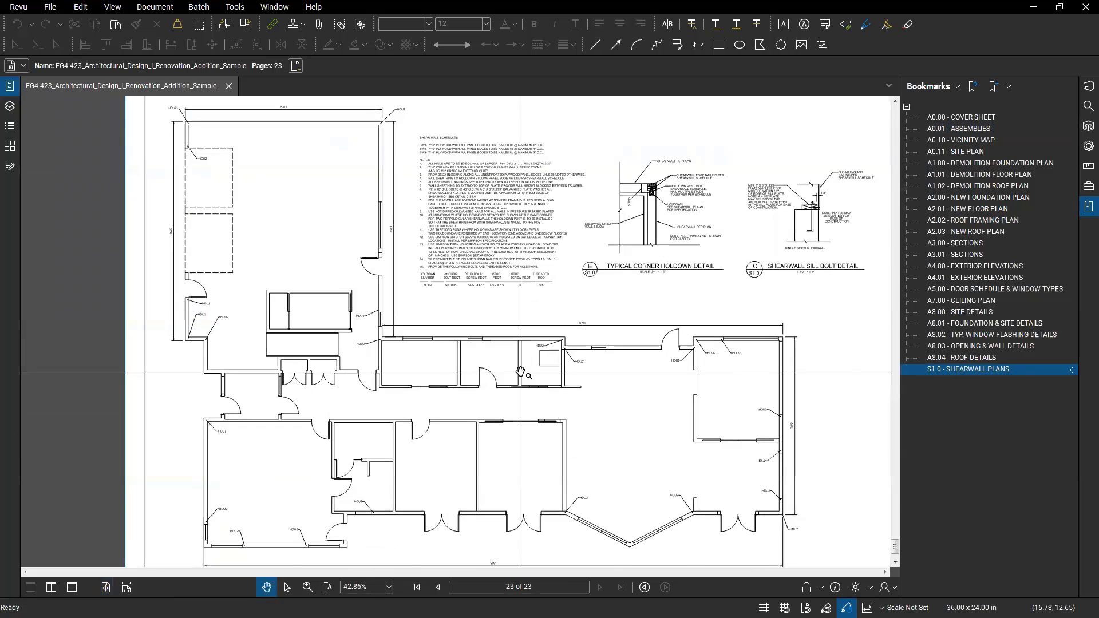
Examine the central and southern rooms of the shearwall plan, including the angled bay, within the full sheet
scroll(521, 373, "up", 1)
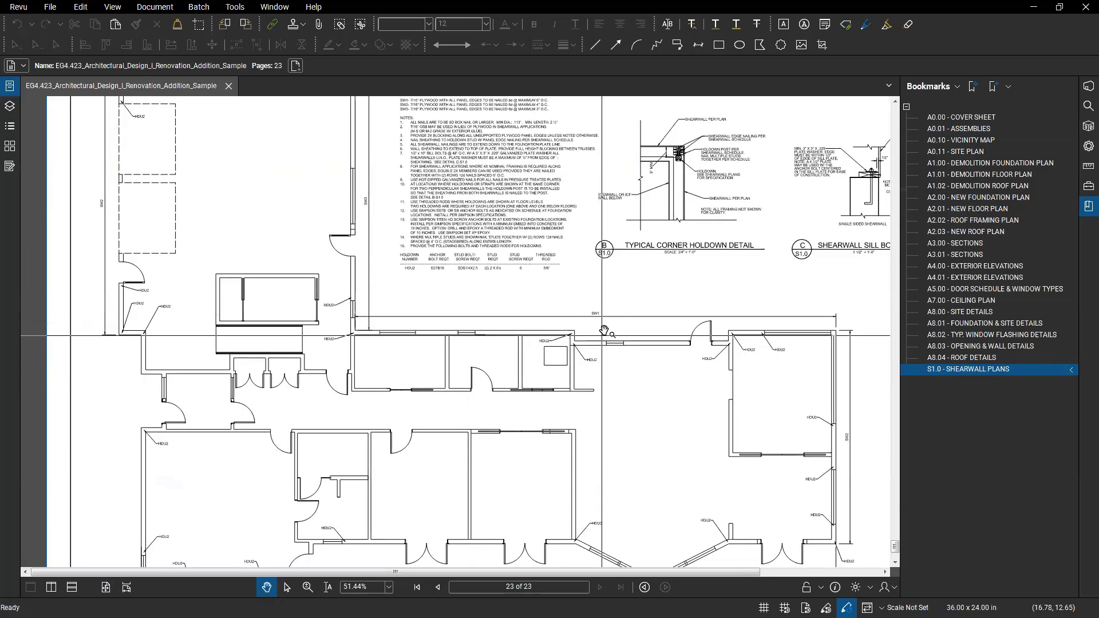
mouse_move(603, 391)
left_mouse_down()
mouse_move(661, 435)
mouse_move(640, 340)
left_mouse_up()
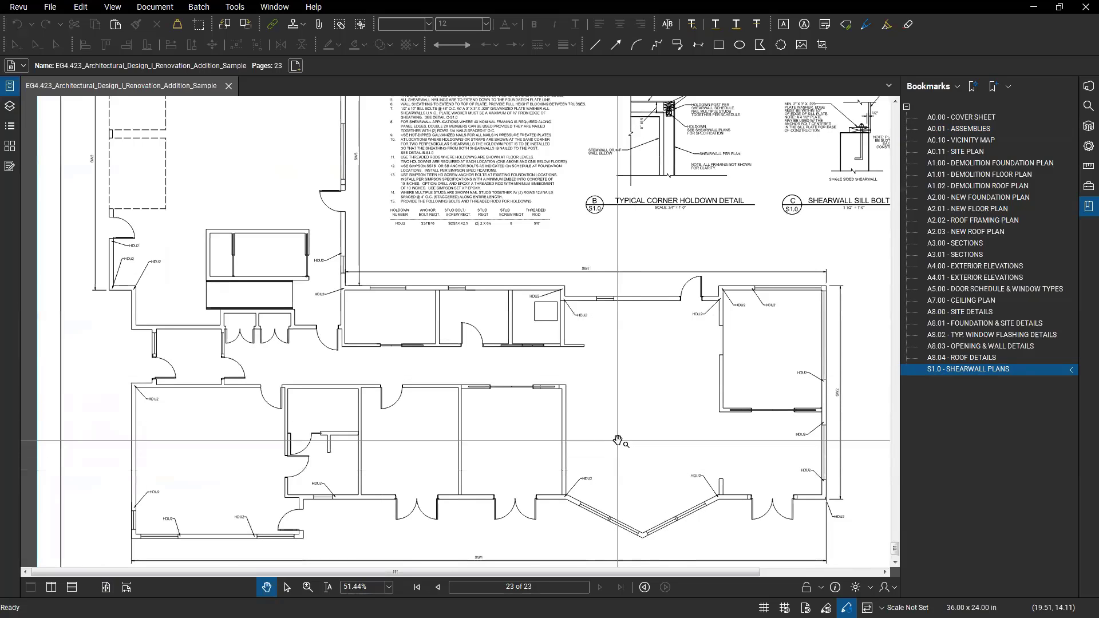
scroll(636, 429, "down", 2)
scroll(611, 429, "up", 1)
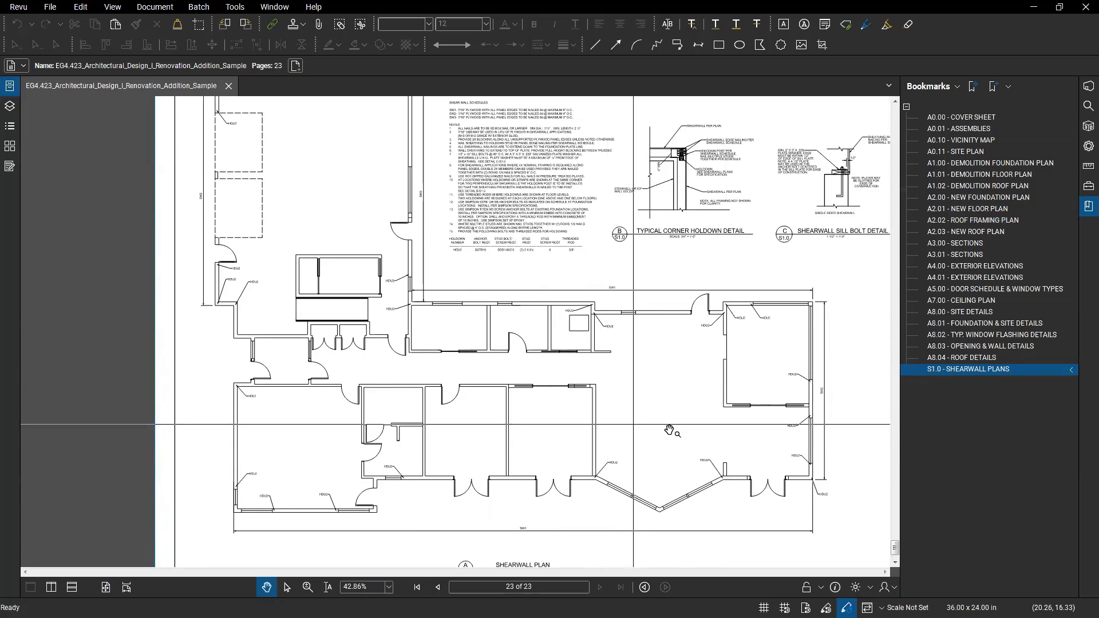
scroll(659, 431, "down", 2)
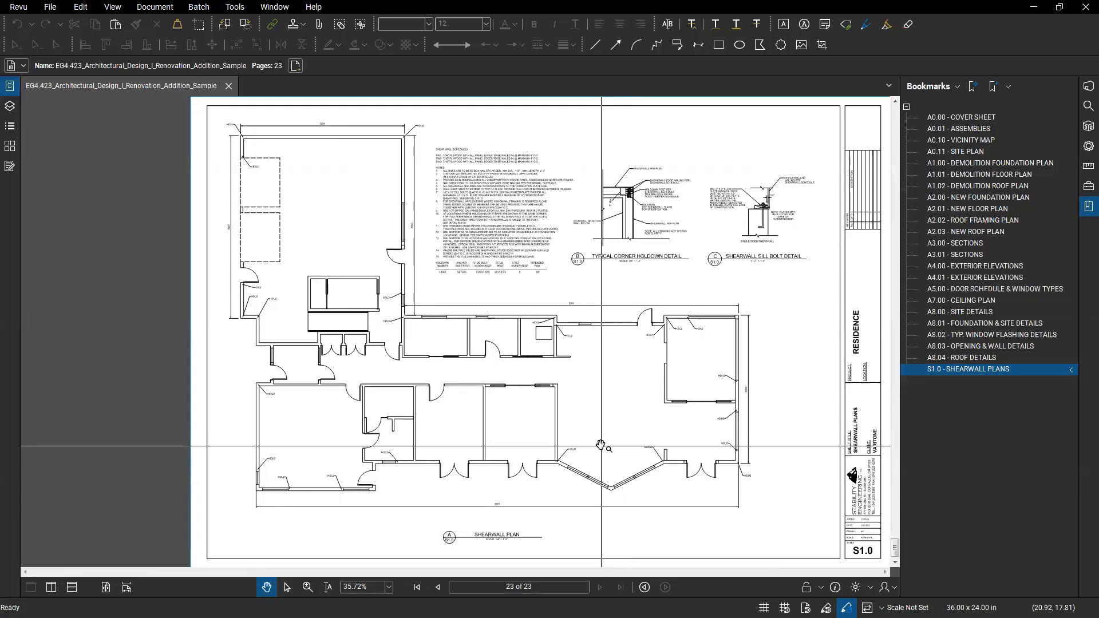
left_click_drag(502, 339, 509, 345)
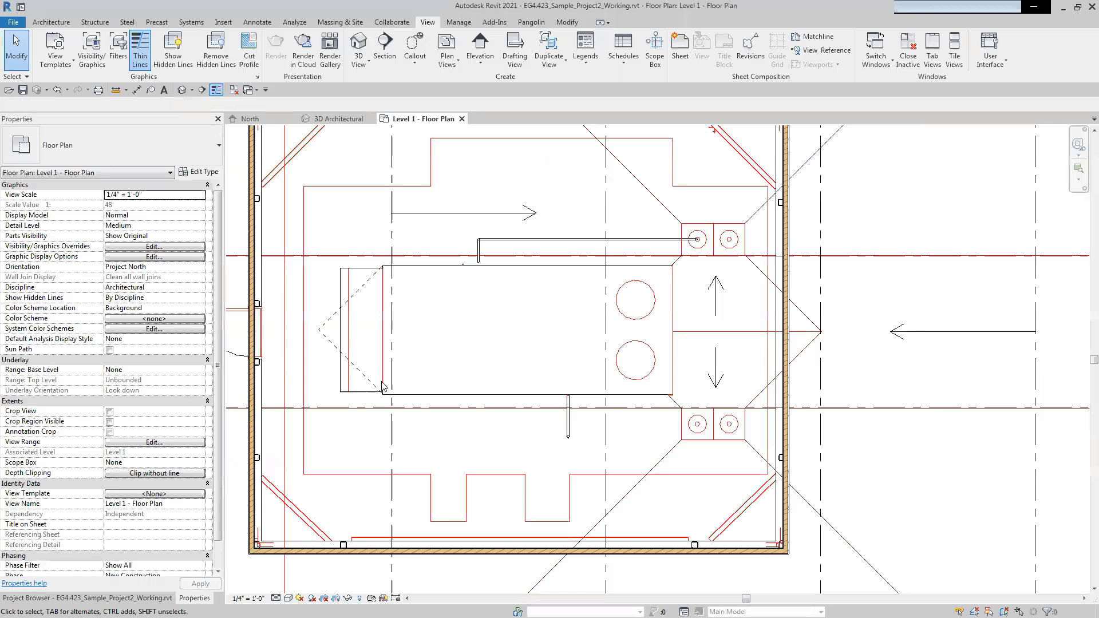
Switch back to the Level 1 floor plan in Revit and delete the traced walls together with the linked CAD roof plan
scroll(695, 397, "down", 5)
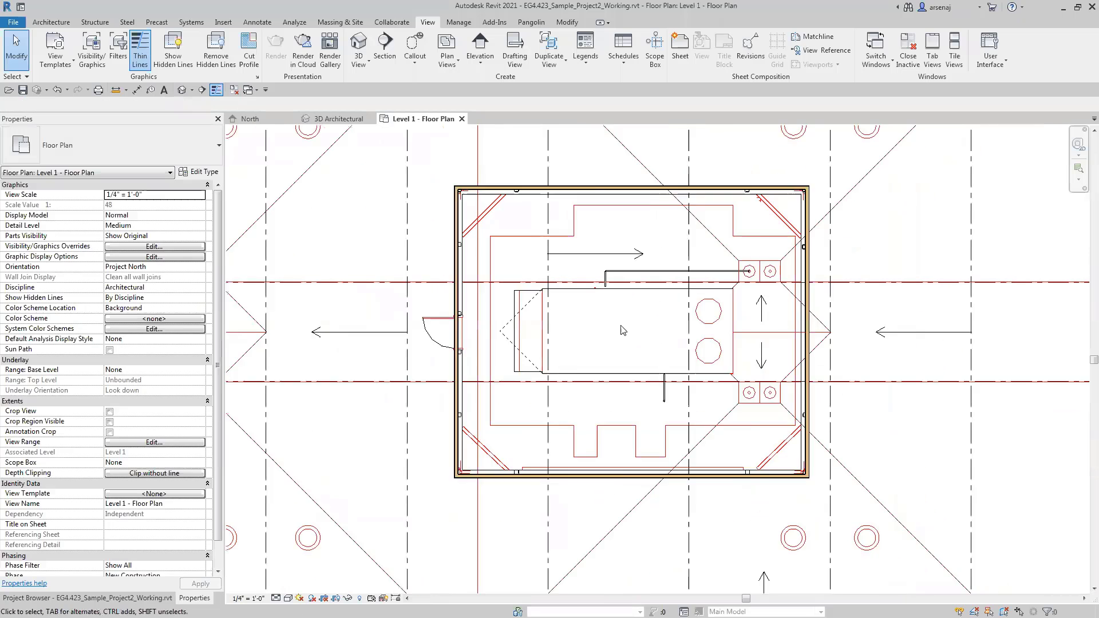
scroll(694, 398, "down", 5)
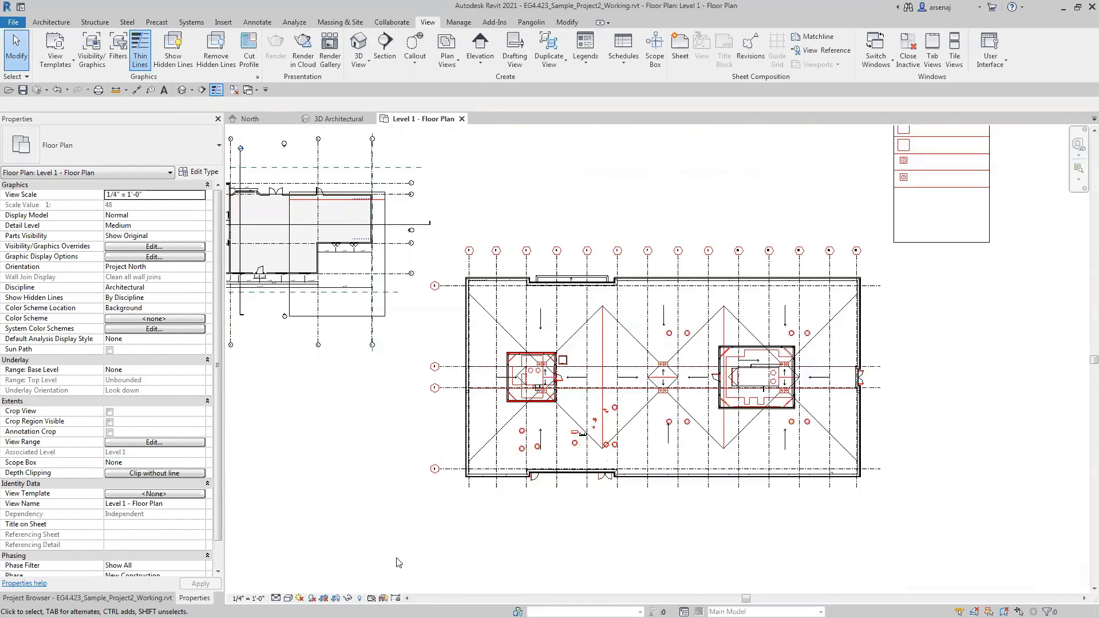
left_click_drag(424, 512, 915, 229)
left_click(858, 252, "ctrl")
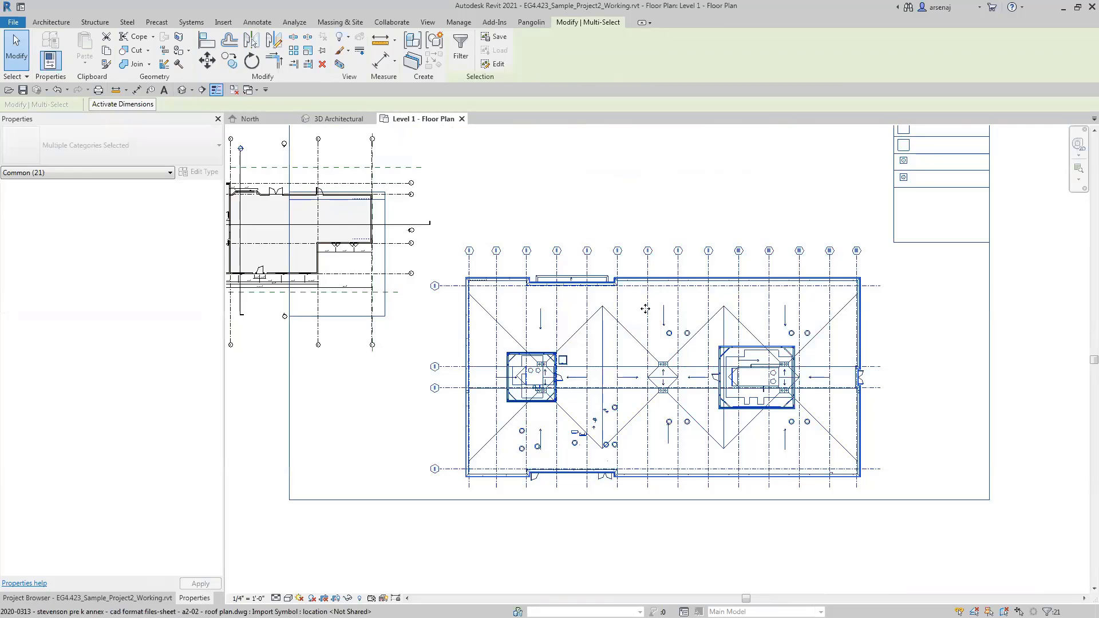
key("Delete")
Check the project's linked files in Manage Links, including the CAD formats, and close the dialog without changes
middle_click_drag(411, 201, 532, 297)
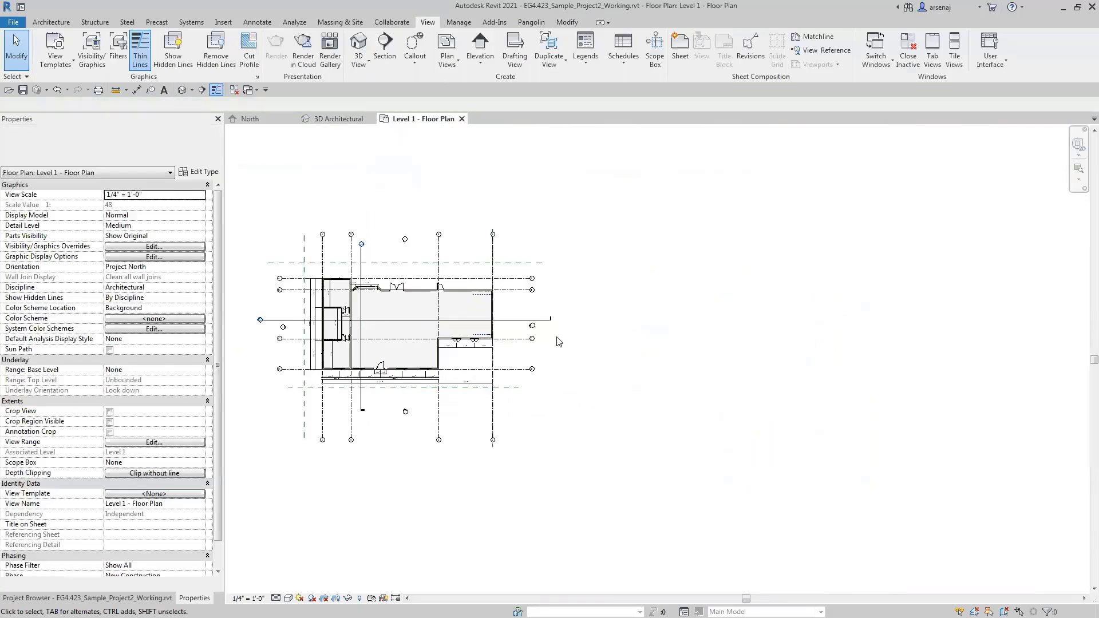
scroll(557, 341, "up", 1)
middle_click_drag(618, 385, 637, 350)
scroll(715, 353, "down", 1)
middle_click_drag(725, 345, 807, 359)
scroll(669, 310, "up", 1)
key("m")
key("l")
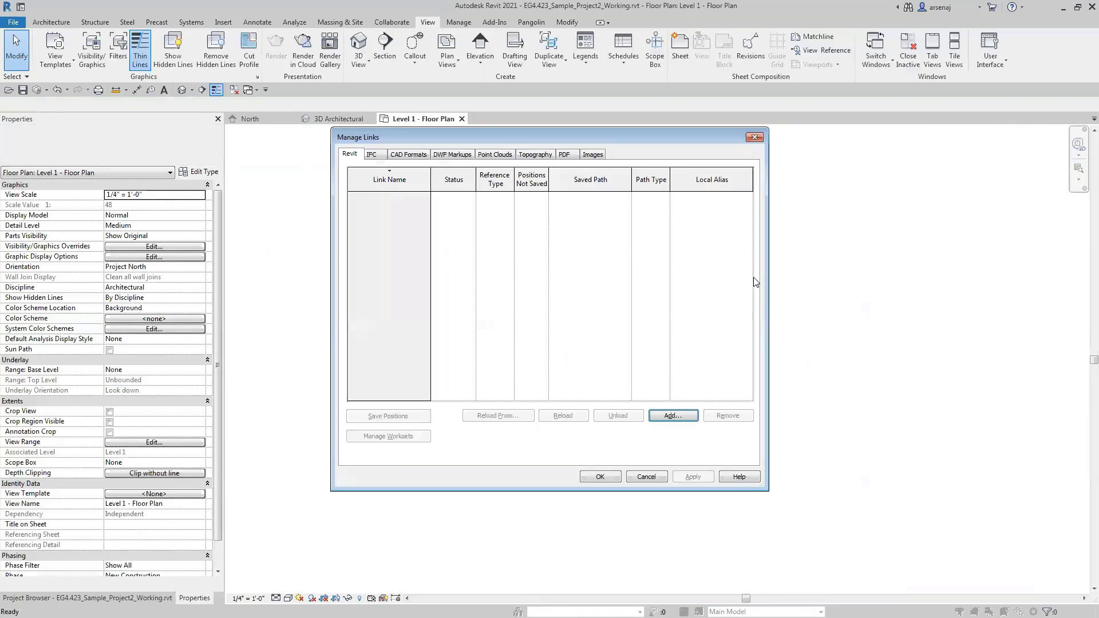
key("Escape")
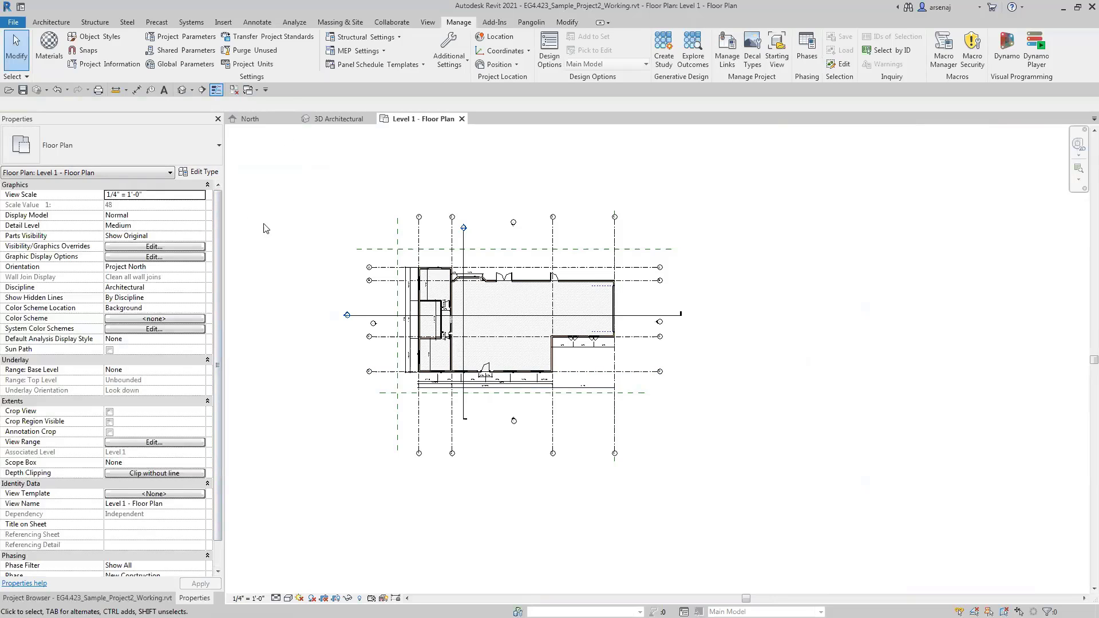
left_click(235, 22)
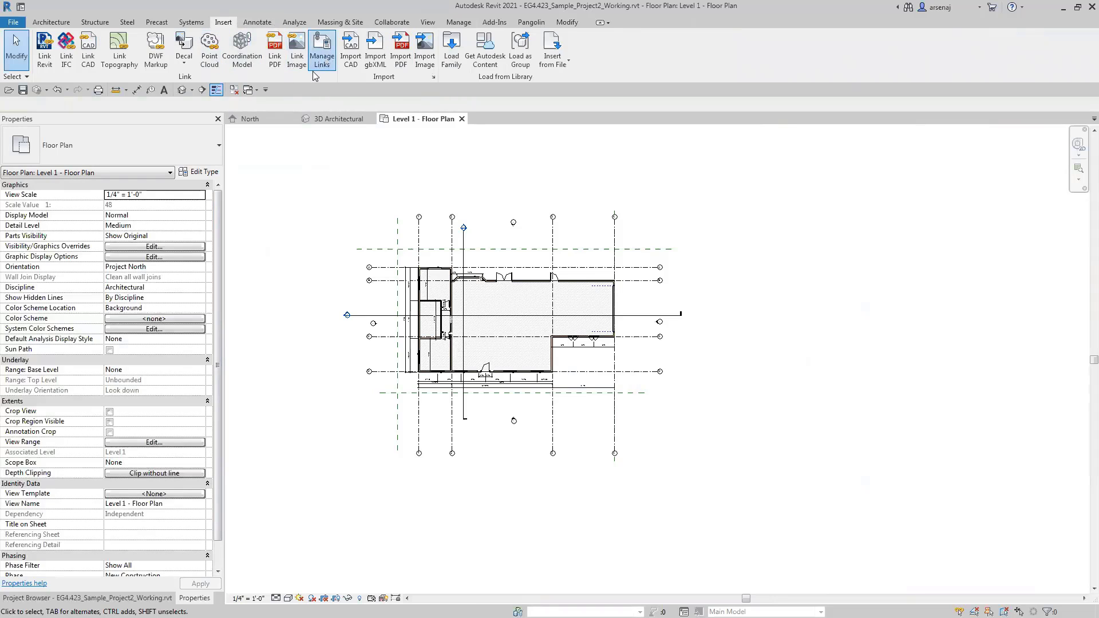
left_click(321, 57)
left_click(408, 154)
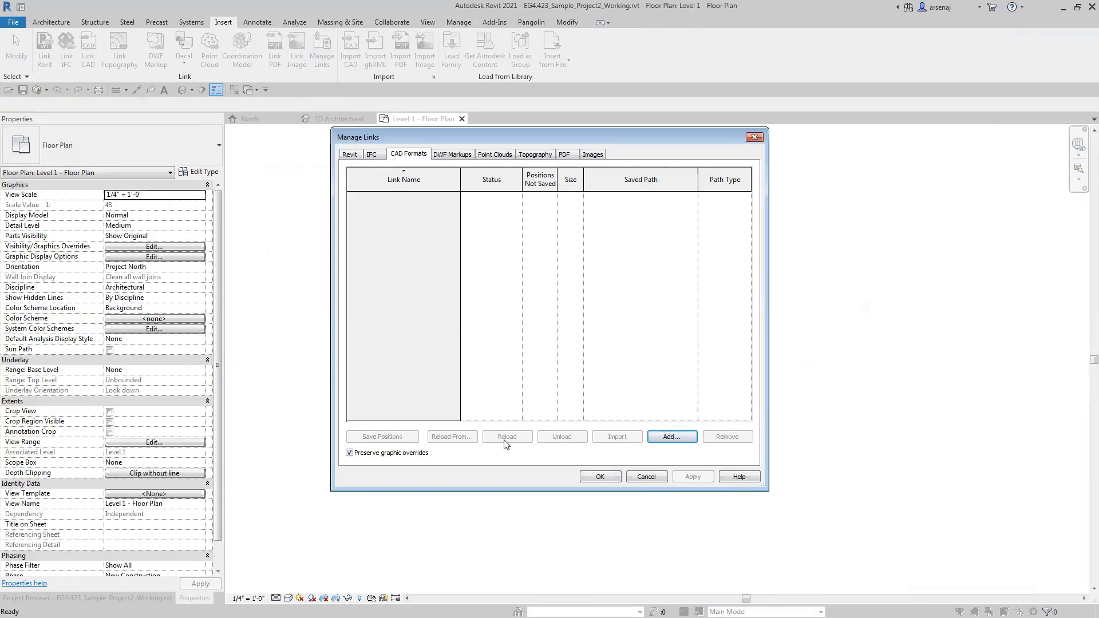
left_click(600, 478)
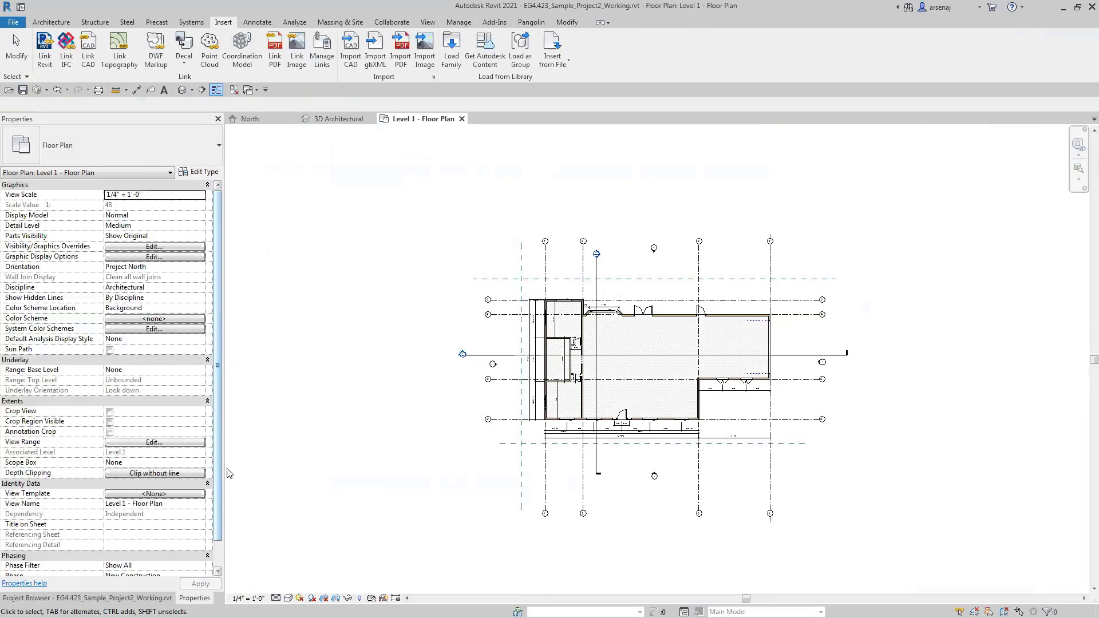
Show the Project Browser and tile the open floor plan, 3D Architectural and North elevation views
left_click(114, 598)
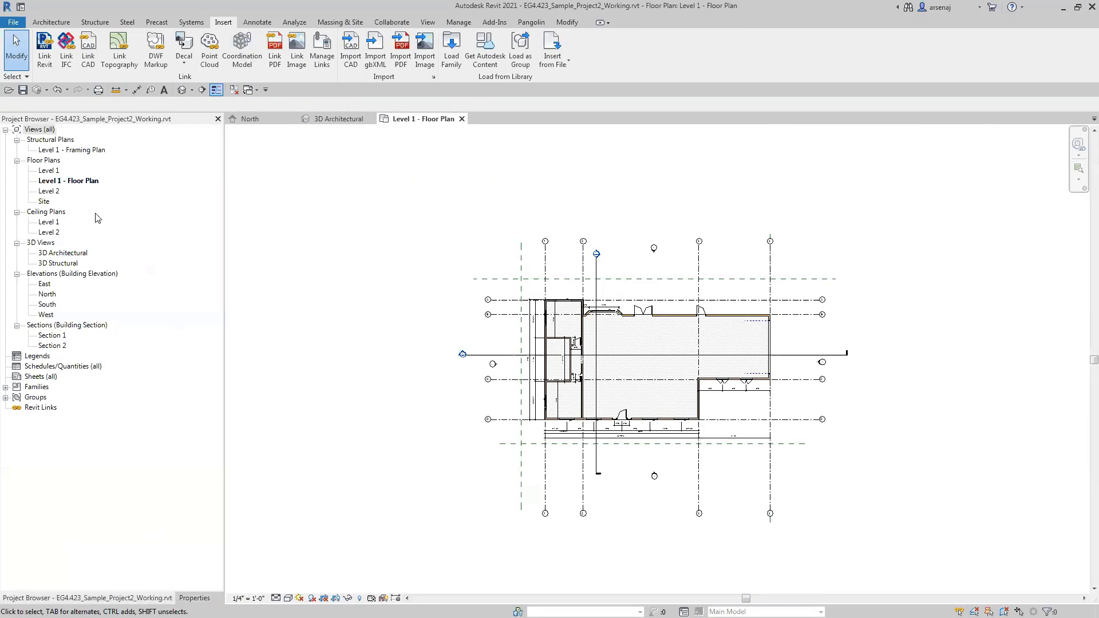
middle_click_drag(583, 381, 527, 401)
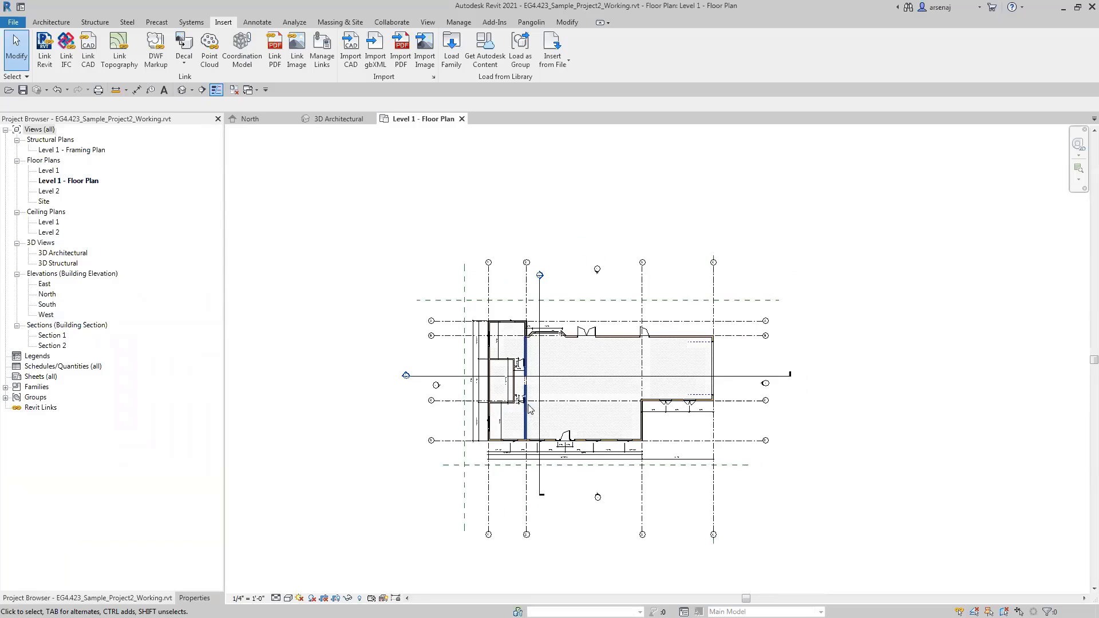
scroll(530, 398, "up", 3)
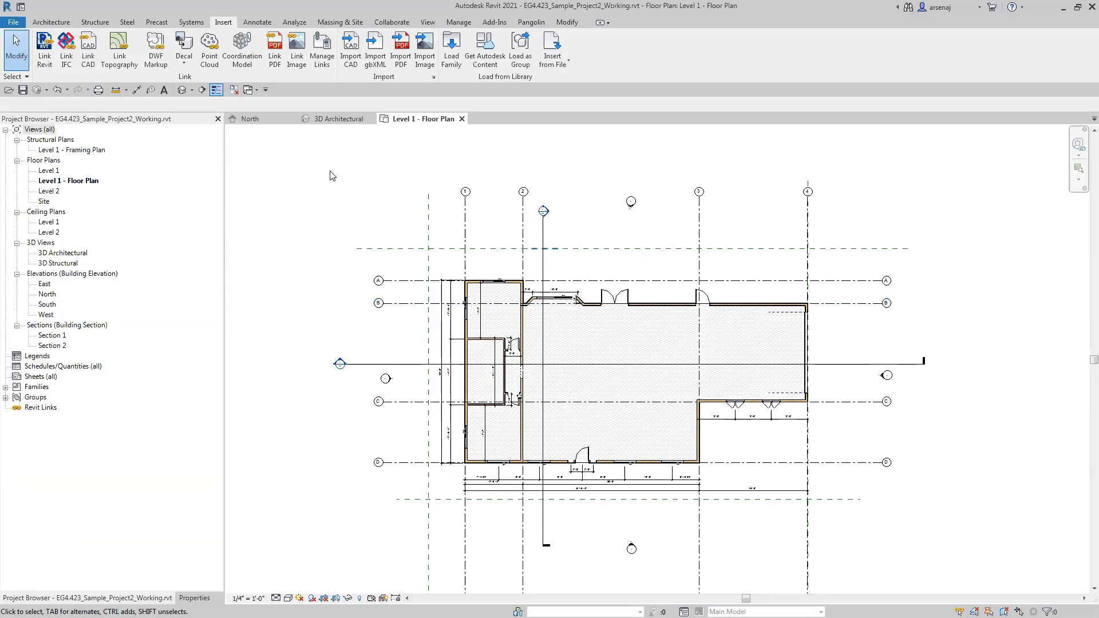
key("w")
key("t")
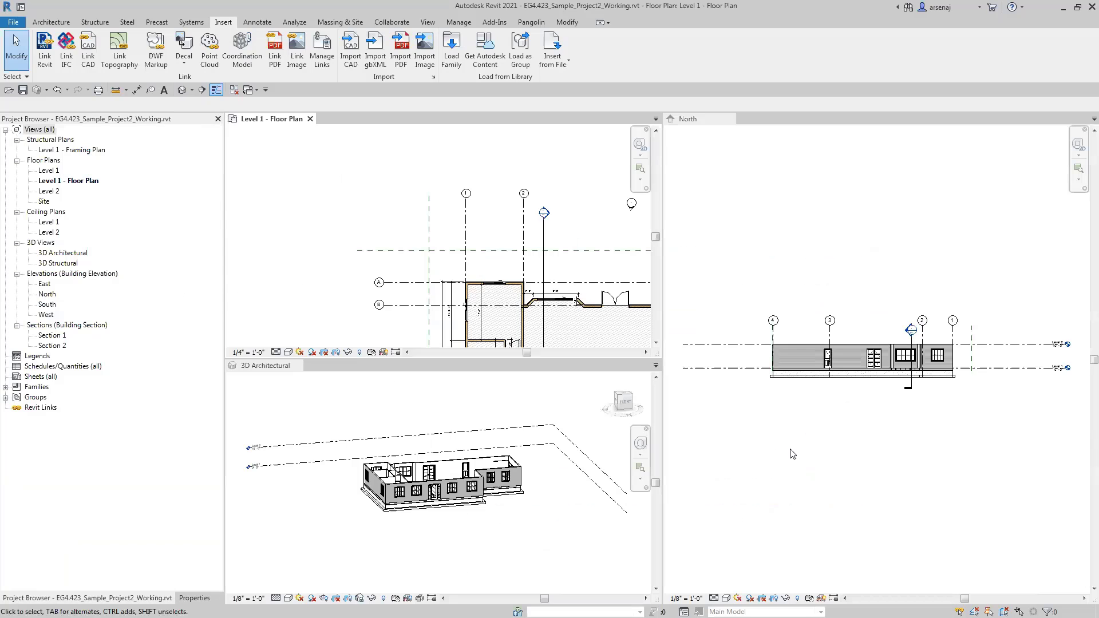
left_click(766, 478)
scroll(811, 368, "up", 2)
left_click(480, 483)
scroll(429, 416, "up", 5)
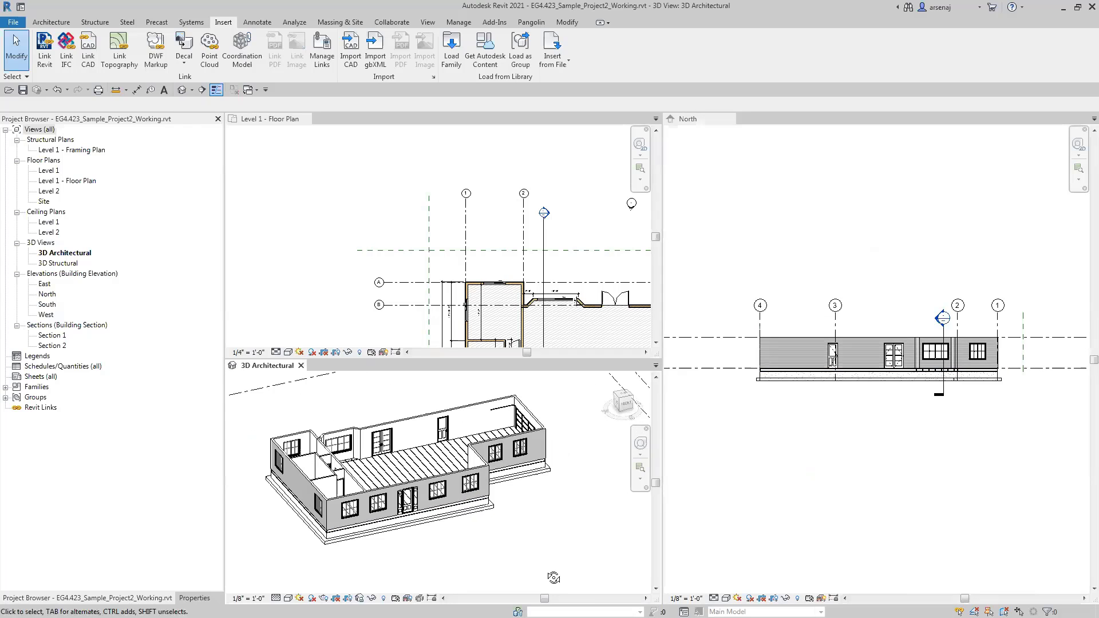
Check a 2x10 floor framing member in the 3D Architectural view, clear the selection, and inspect the North elevation
left_click(429, 417)
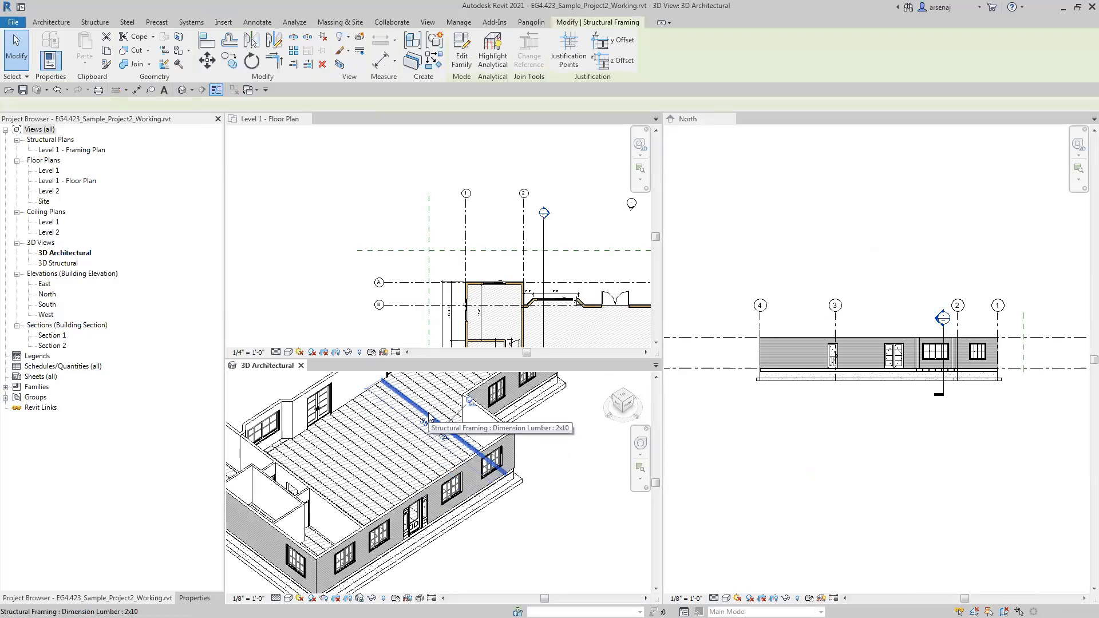
left_click(830, 437)
scroll(871, 455, "down", 2)
middle_click_drag(871, 455, 860, 393)
left_click(516, 505)
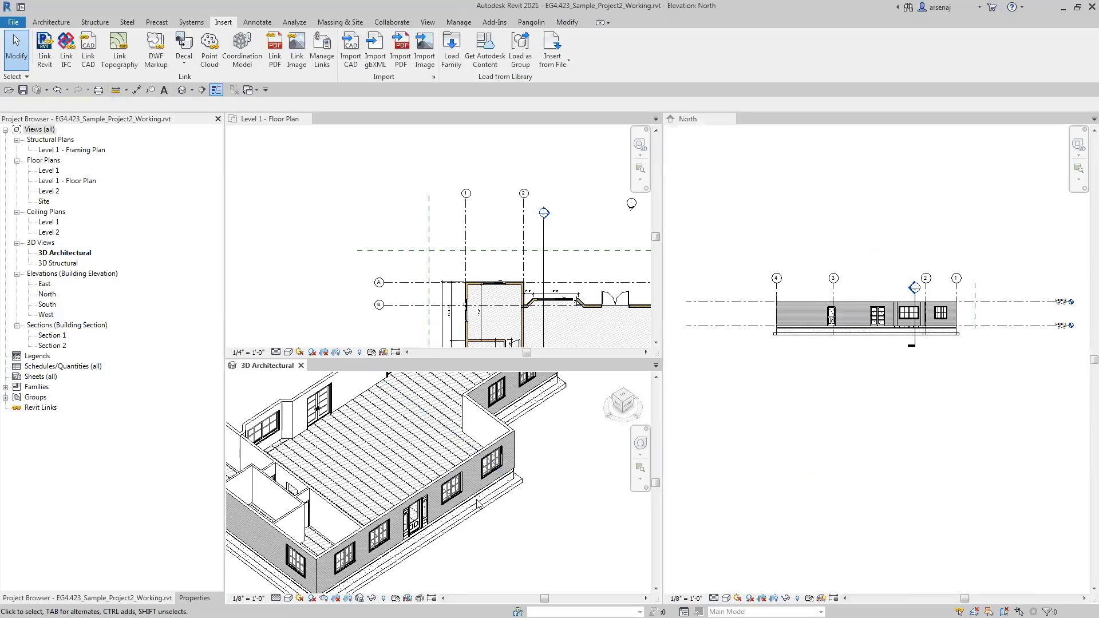
Open the 3D Structural view and return the tiled views to a tabbed layout
left_click(60, 263)
double_click(59, 263)
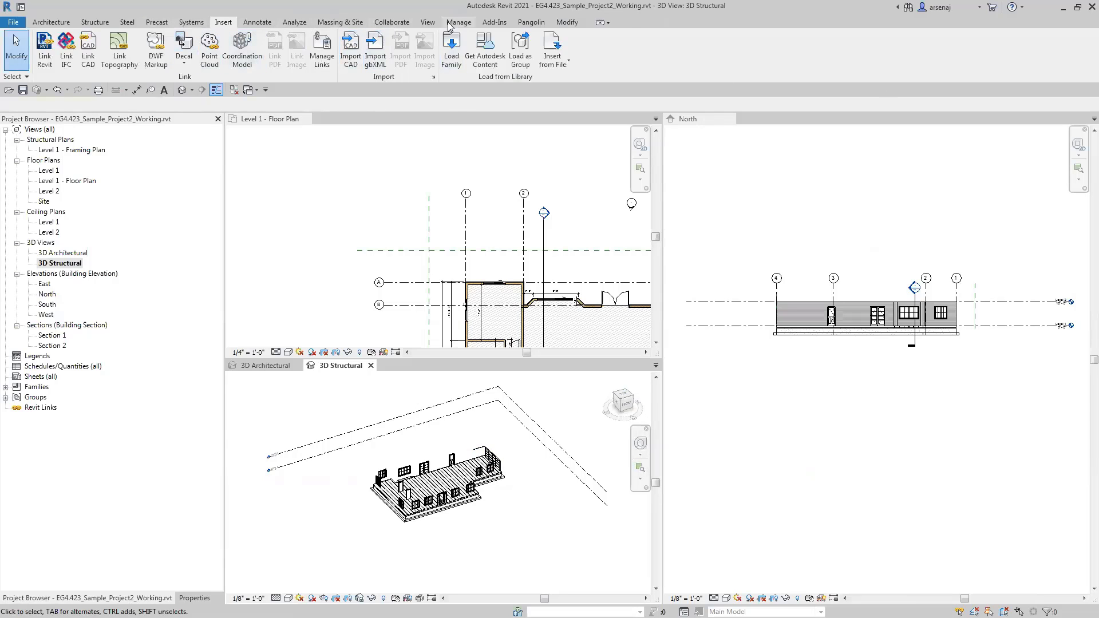
left_click(428, 22)
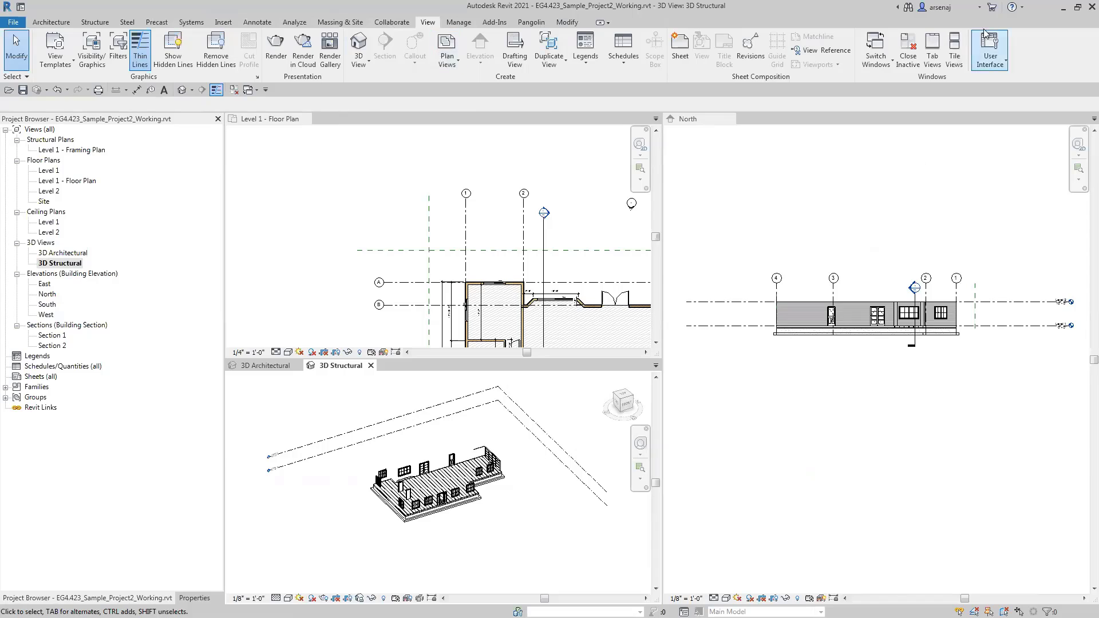
left_click(932, 51)
Turn off the Windows model category in the 3D Structural view's visibility overrides and apply the change
scroll(691, 387, "up", 5)
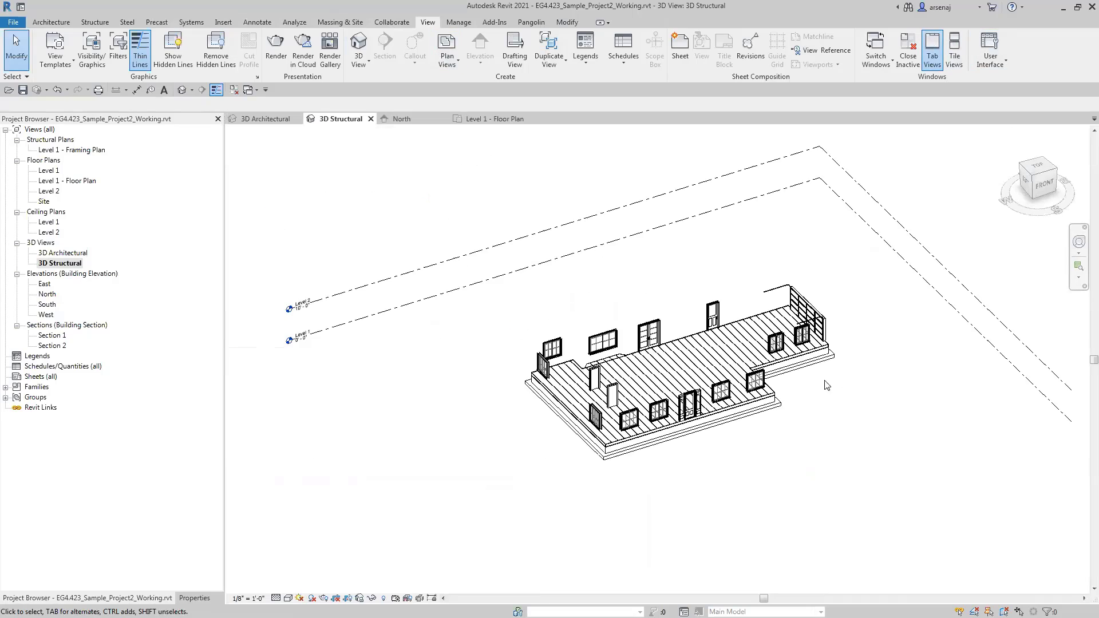
middle_click_drag(819, 491, 815, 401, "shift")
key("v")
key("v")
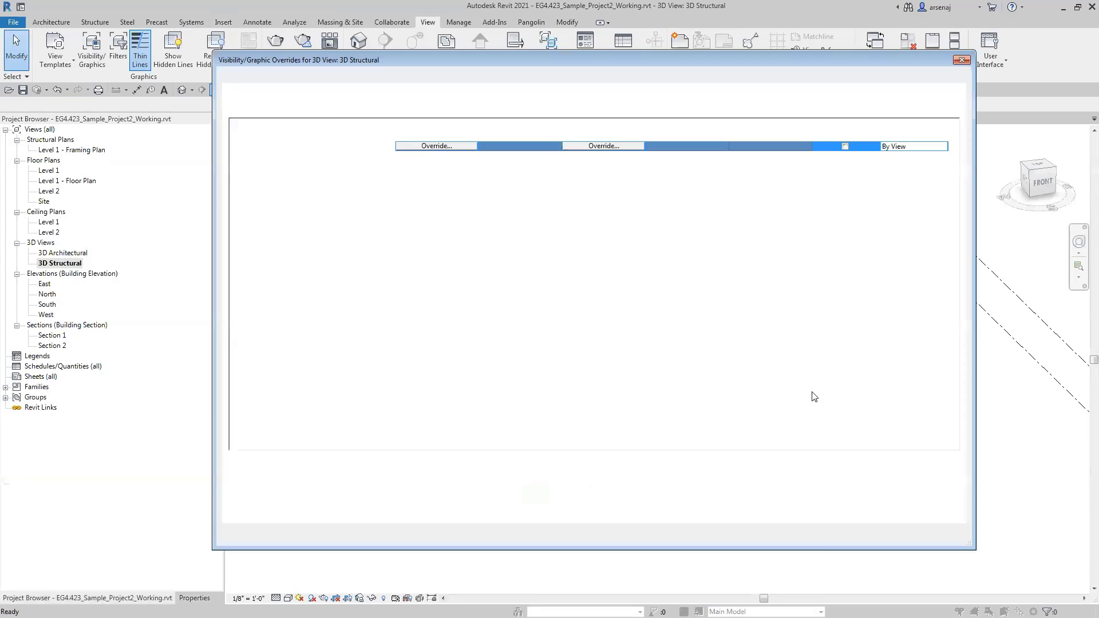
left_click(289, 292)
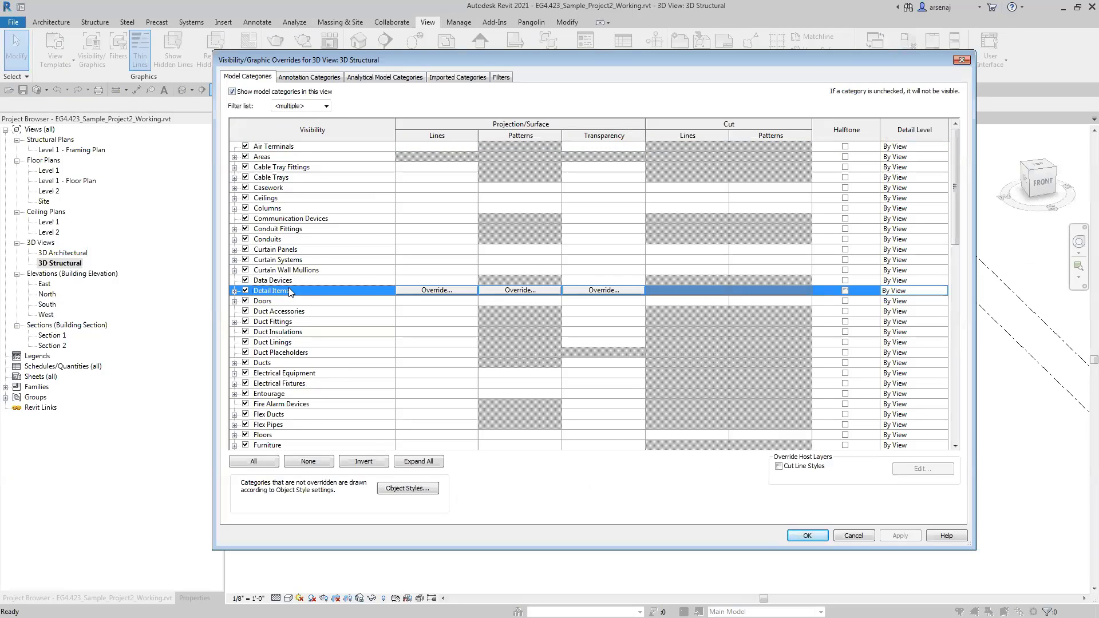
key("w")
scroll(268, 440, "down", 1)
left_click(245, 435)
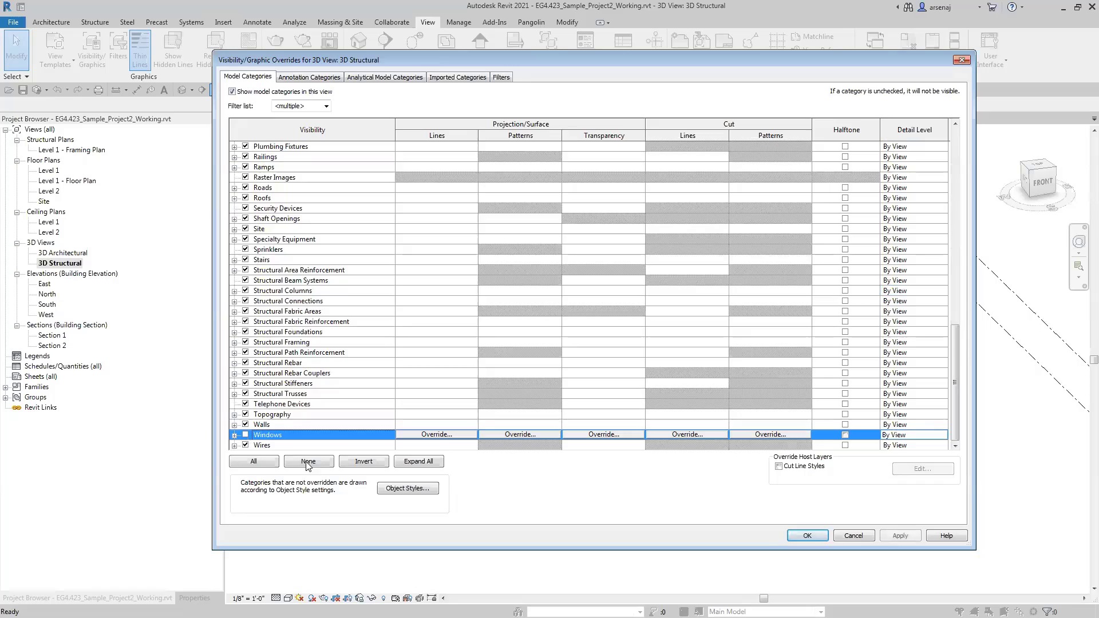
left_click(807, 534)
Hide the floor element that covers the joists in the 3D Structural view
scroll(738, 490, "up", 4)
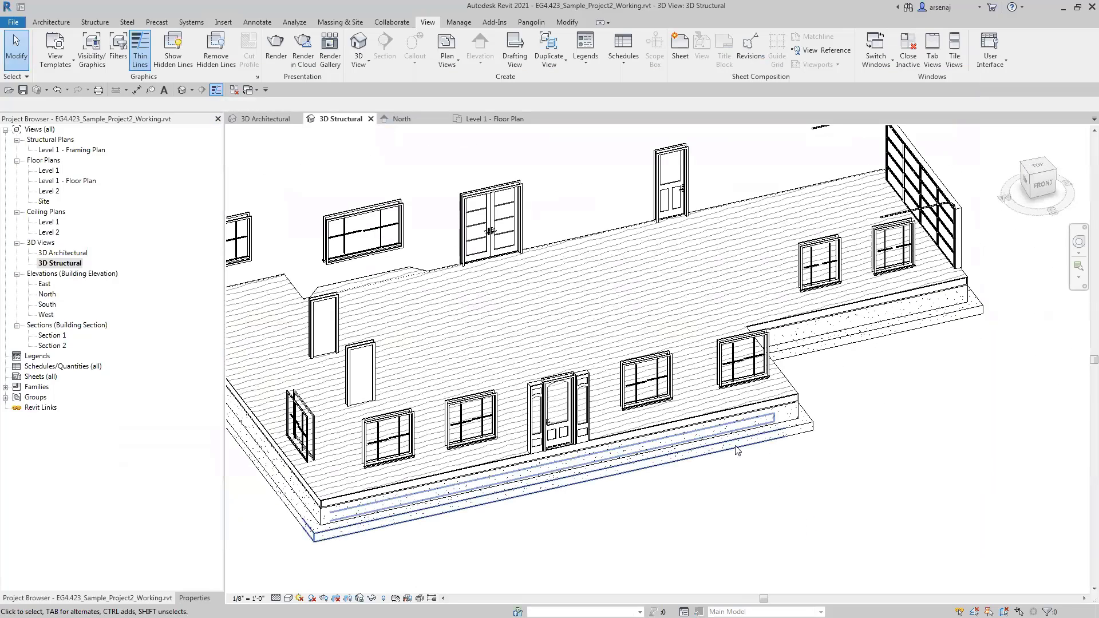
left_click(747, 411)
key("e")
key("h")
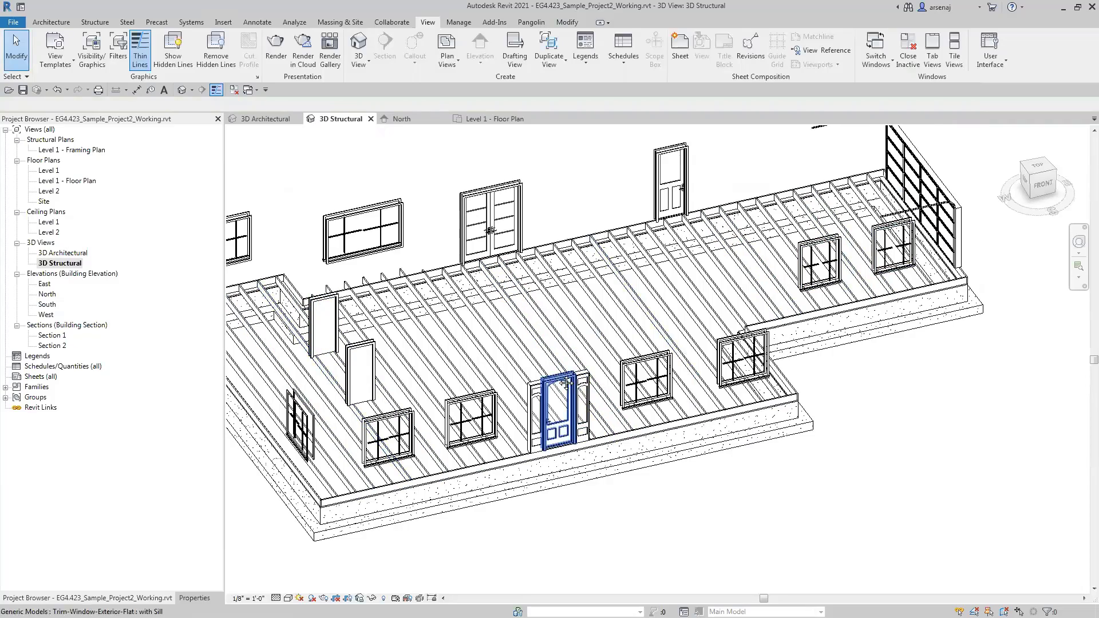
Select the structural beam system that makes up the floor framing and show its properties
middle_click_drag(552, 395, 578, 389)
scroll(612, 278, "up", 1)
scroll(598, 295, "down", 1)
scroll(424, 265, "up", 2)
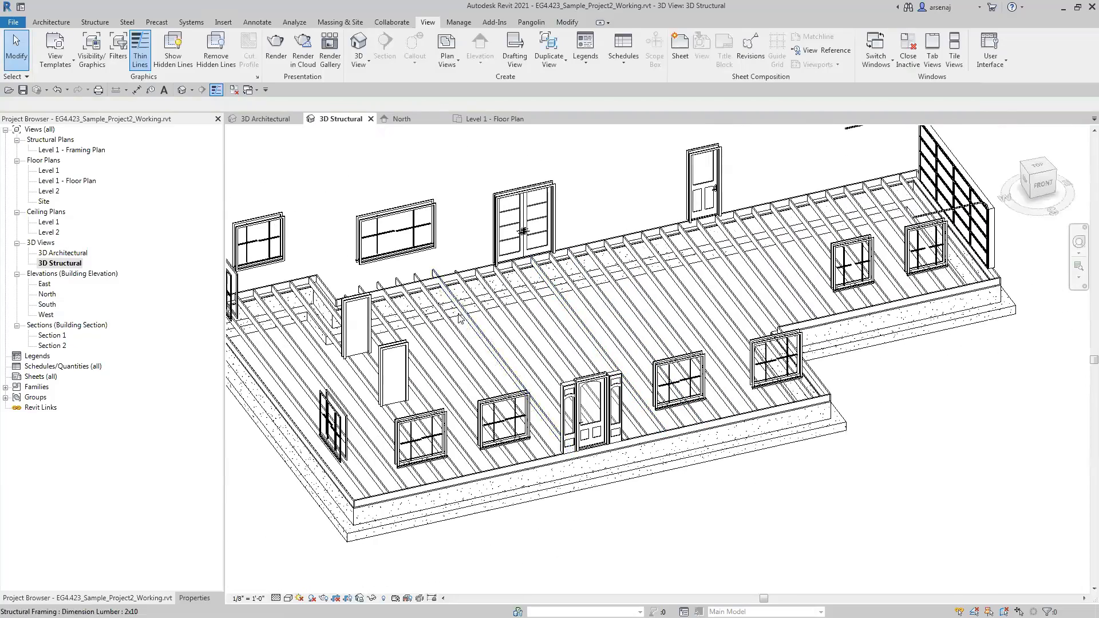
key("Tab")
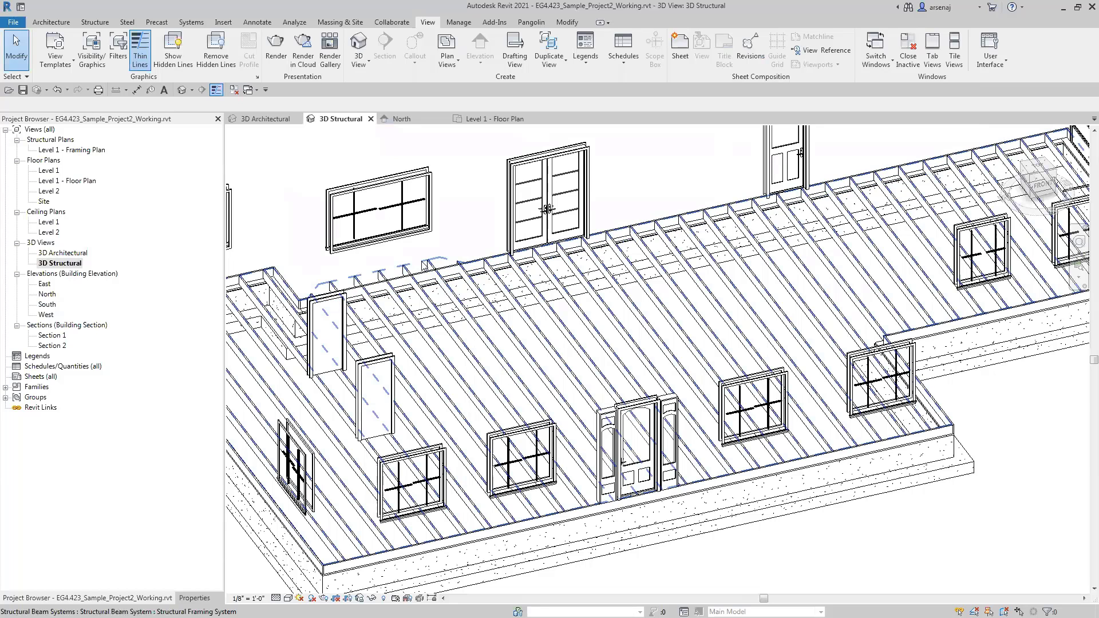
left_click(425, 266)
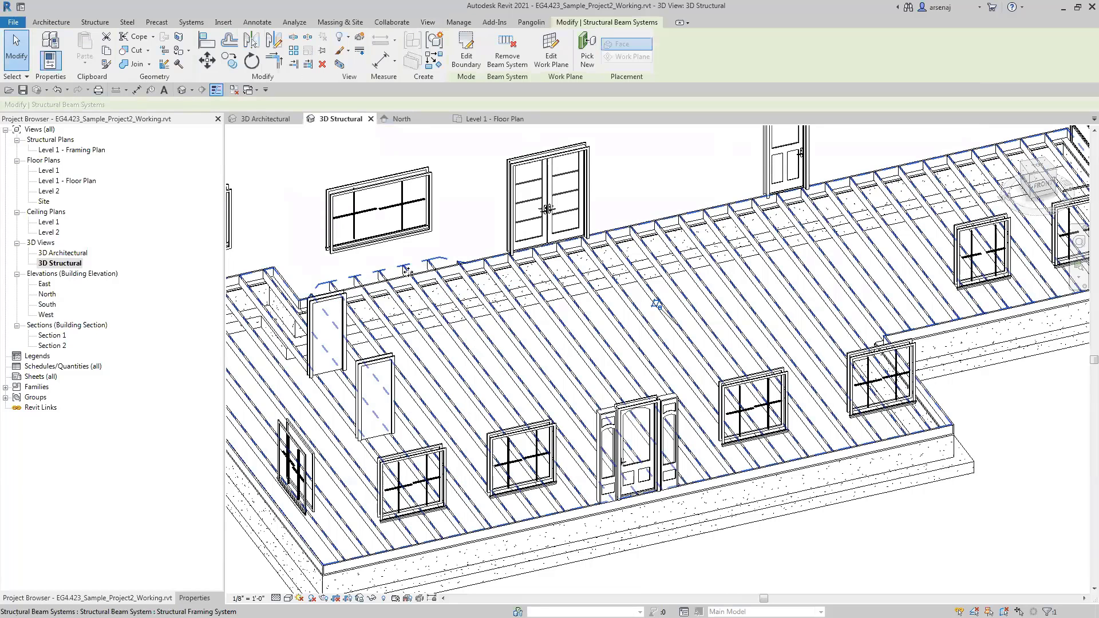
left_click(194, 597)
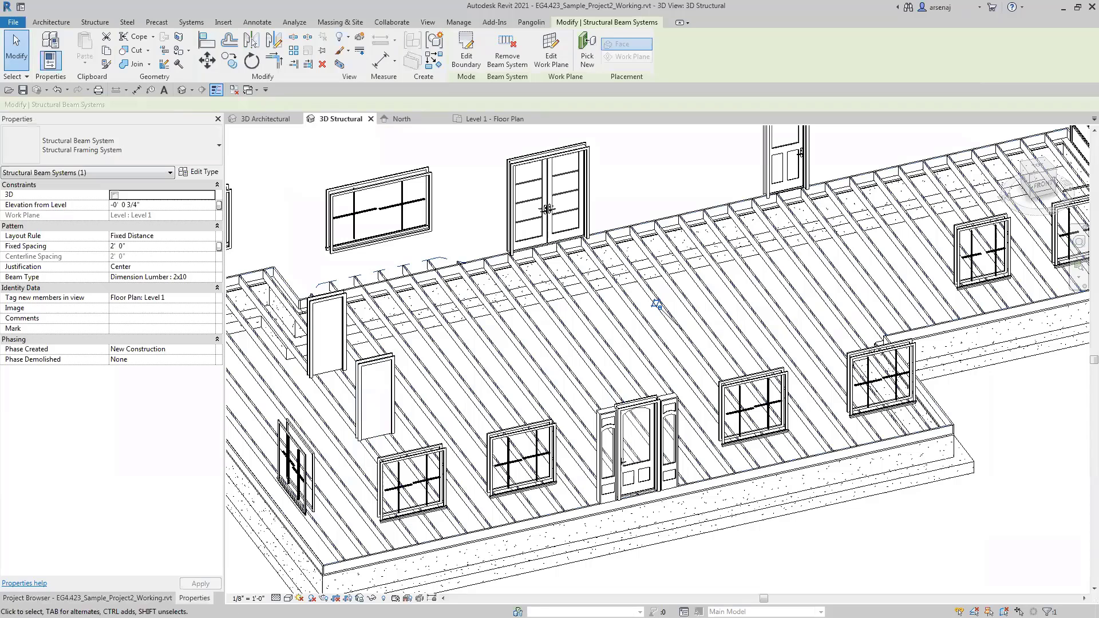